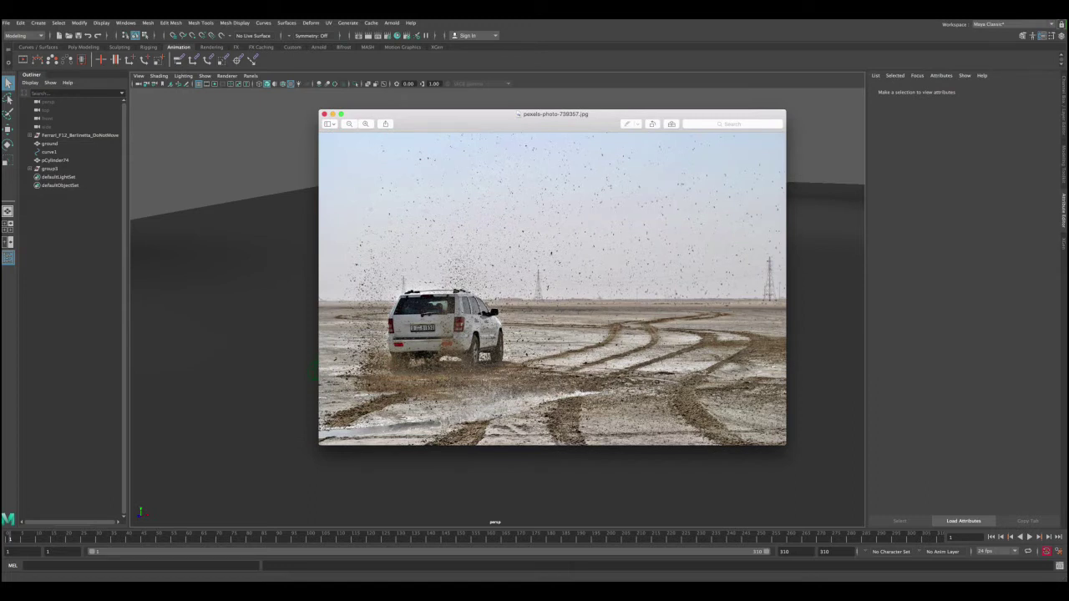
Review the tire tracks in the off-road reference photo and minimize its window.
{"action": "left_click_drag", "start_coordinate": [676, 398], "coordinate": [732, 436]}
{"action": "left_click", "coordinate": [683, 410]}
{"action": "left_click", "coordinate": [332, 114]}
Select the car's master control curve with the Move tool and examine it around the front of the car.
{"action": "left_click_drag", "start_coordinate": [395, 231], "coordinate": [537, 238], "text": "alt"}
{"action": "right_click_drag", "start_coordinate": [537, 238], "coordinate": [349, 252], "text": "alt"}
{"action": "middle_click_drag", "start_coordinate": [348, 252], "coordinate": [511, 256], "text": "alt"}
{"action": "right_click_drag", "start_coordinate": [562, 349], "coordinate": [597, 361], "text": "alt"}
{"action": "left_click", "coordinate": [560, 323]}
{"action": "key", "text": "w"}
{"action": "scroll", "coordinate": [501, 341], "scroll_direction": "up", "scroll_amount": 3}
{"action": "scroll", "coordinate": [516, 309], "scroll_direction": "up", "scroll_amount": 2}
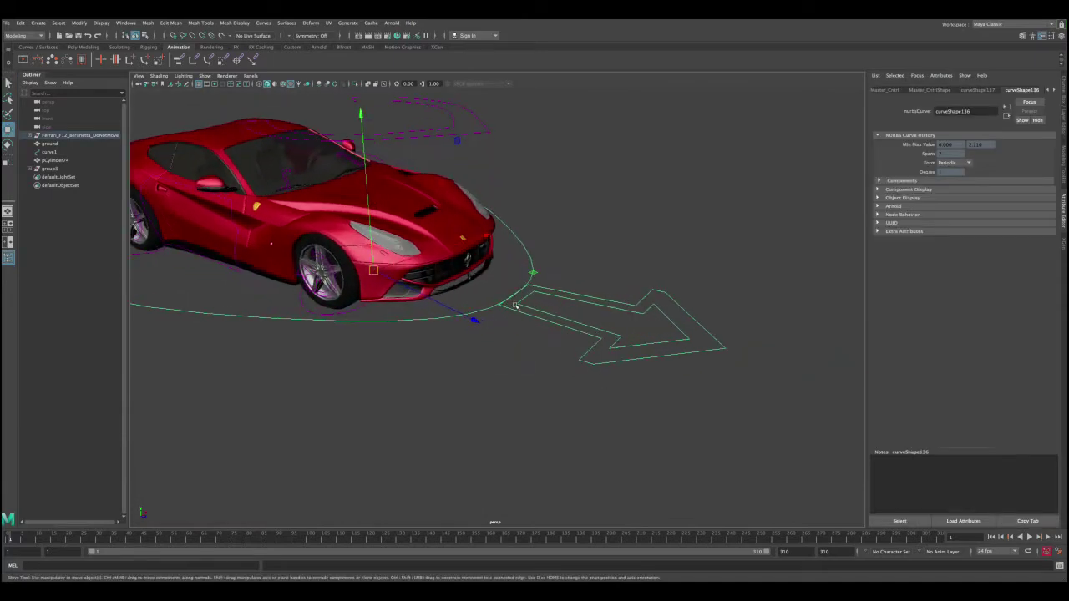
{"action": "left_click_drag", "start_coordinate": [513, 305], "coordinate": [485, 292]}
{"action": "scroll", "coordinate": [365, 264], "scroll_direction": "down", "scroll_amount": 3}
Show the scene in wireframe, assign the ground mesh to a new display layer and hide that layer.
{"action": "key", "text": "4"}
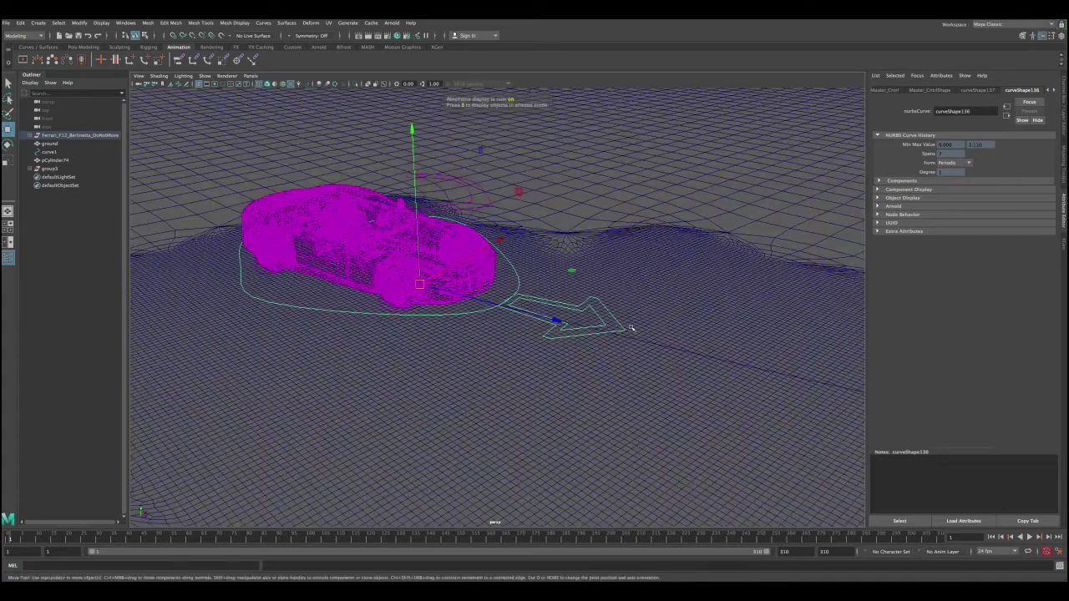
{"action": "middle_click_drag", "start_coordinate": [628, 330], "coordinate": [309, 279], "text": "alt"}
{"action": "scroll", "coordinate": [487, 326], "scroll_direction": "down", "scroll_amount": 3}
{"action": "right_click_drag", "start_coordinate": [776, 357], "coordinate": [668, 339], "text": "alt"}
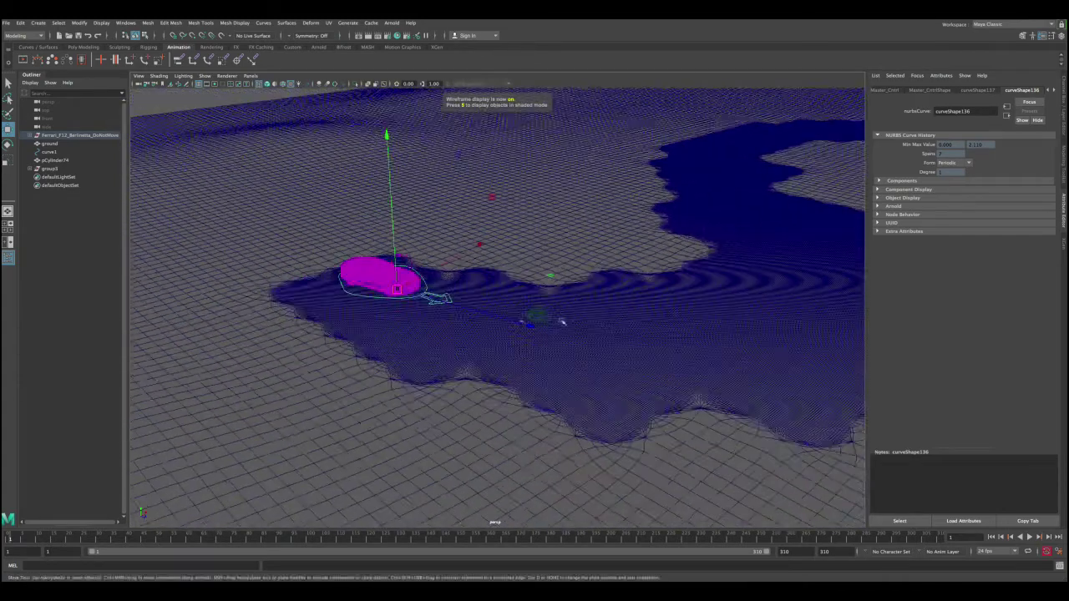
{"action": "middle_click_drag", "start_coordinate": [669, 339], "coordinate": [493, 365], "text": "alt"}
{"action": "left_click_drag", "start_coordinate": [493, 365], "coordinate": [509, 373], "text": "alt"}
{"action": "left_click", "coordinate": [409, 327]}
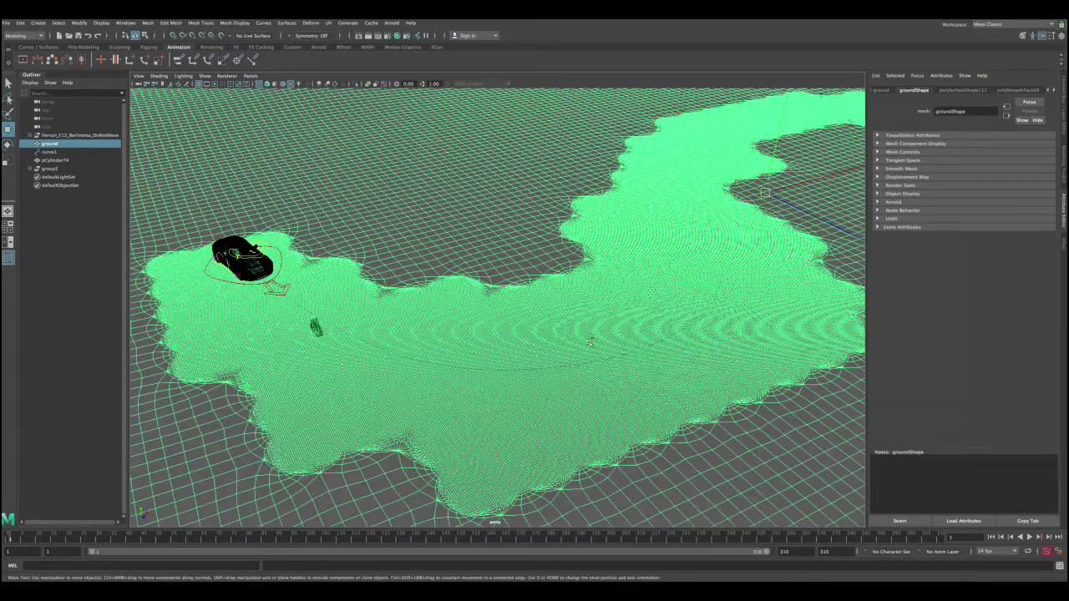
{"action": "left_click", "coordinate": [1062, 36]}
{"action": "left_click", "coordinate": [1053, 418]}
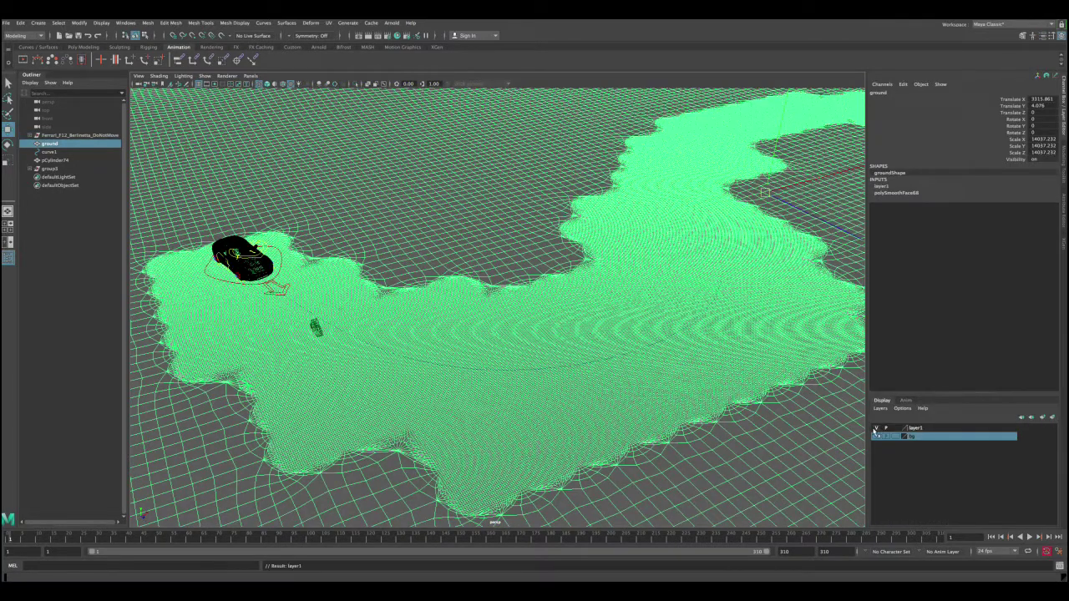
{"action": "left_click", "coordinate": [877, 428]}
Restore textured shading with the car, its rig controls and the start of the motion path in close view.
{"action": "left_click", "coordinate": [492, 387]}
{"action": "left_click_drag", "start_coordinate": [491, 387], "coordinate": [383, 273], "text": "alt"}
{"action": "left_click", "coordinate": [444, 346]}
{"action": "right_click_drag", "start_coordinate": [229, 321], "coordinate": [593, 577], "text": "alt"}
{"action": "middle_click_drag", "start_coordinate": [217, 334], "coordinate": [577, 355], "text": "alt"}
{"action": "right_click_drag", "start_coordinate": [577, 355], "coordinate": [811, 417], "text": "alt"}
{"action": "left_click_drag", "start_coordinate": [465, 265], "coordinate": [546, 337], "text": "alt"}
{"action": "left_click", "coordinate": [505, 378]}
{"action": "key", "text": "6"}
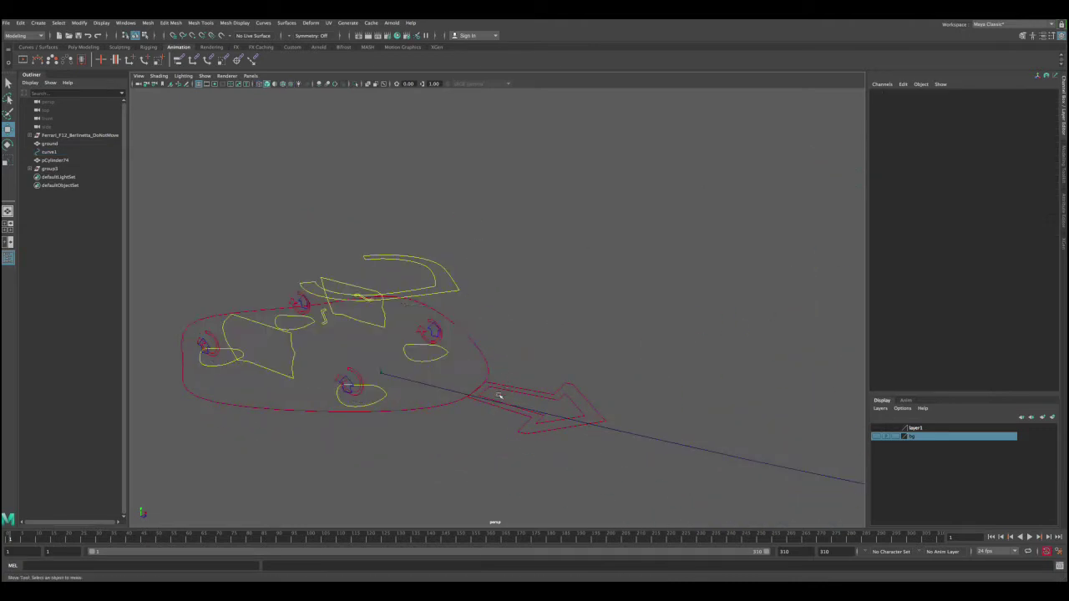
Try moving the car's master control forward along its path direction and undo the move.
{"action": "left_click", "coordinate": [491, 387]}
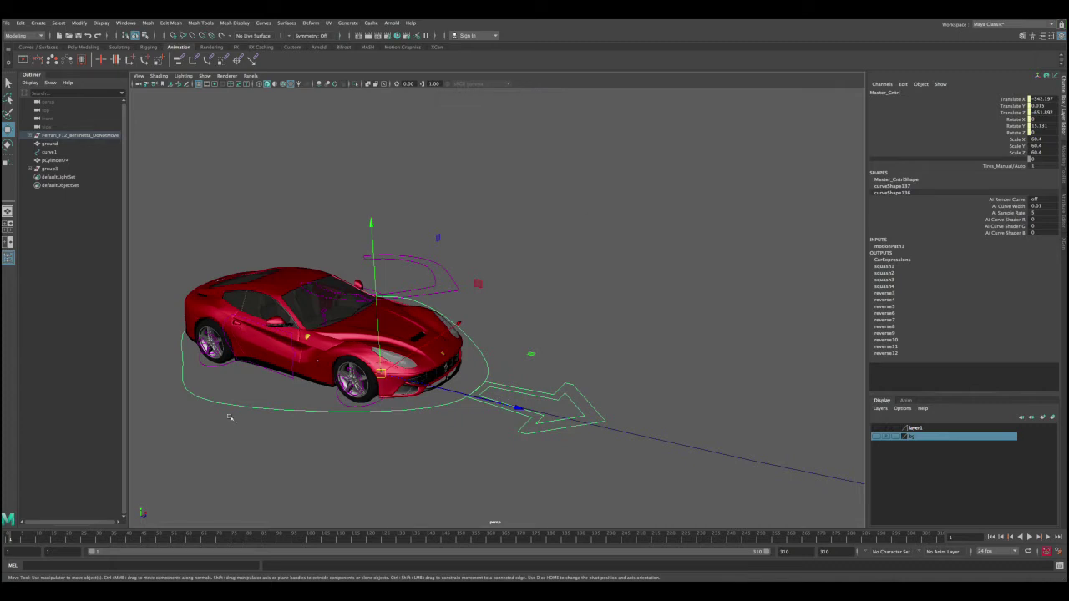
{"action": "mouse_move", "coordinate": [9, 538]}
{"action": "left_mouse_down"}
{"action": "mouse_move", "coordinate": [51, 539]}
{"action": "mouse_move", "coordinate": [8, 535]}
{"action": "left_mouse_up"}
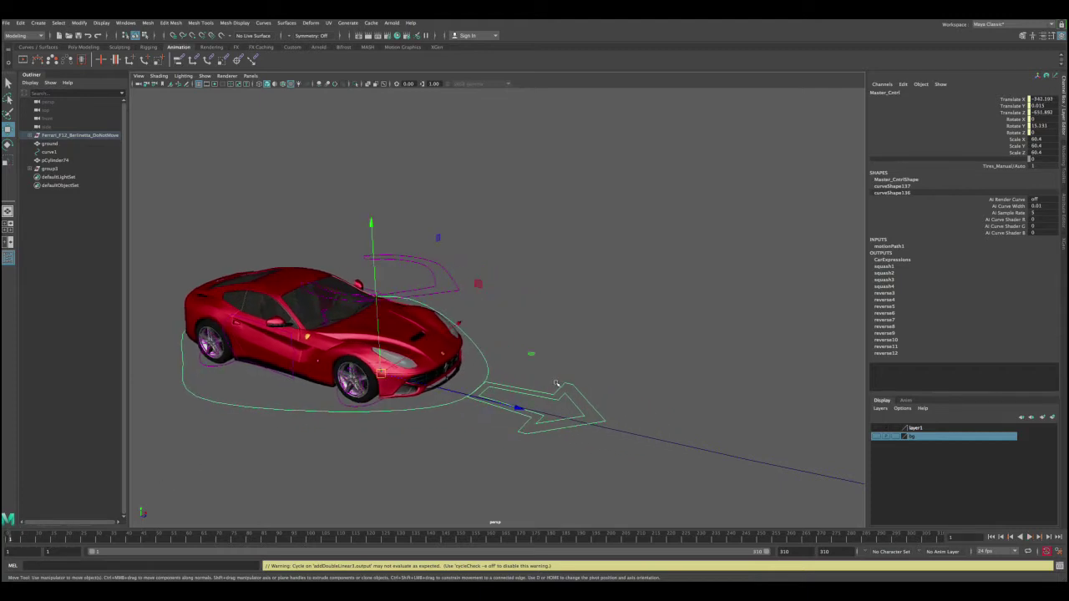
{"action": "left_click", "coordinate": [553, 383]}
{"action": "left_click", "coordinate": [556, 394]}
{"action": "left_click_drag", "start_coordinate": [519, 408], "coordinate": [517, 368]}
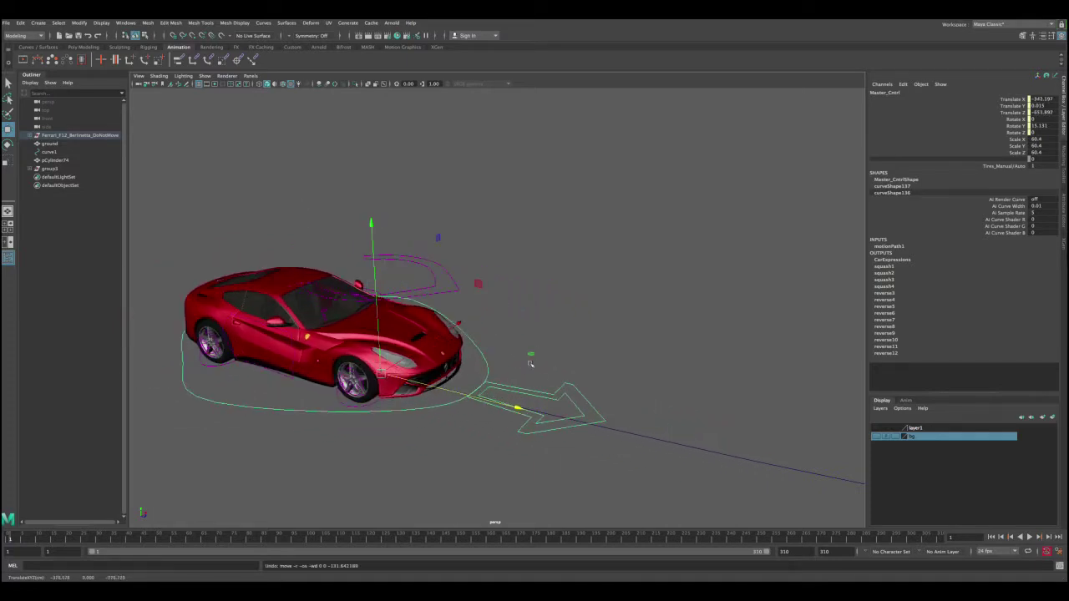
{"action": "left_click", "coordinate": [635, 350]}
Test rotating the steering control above the car on several axes, undoing each rotation, and deselect it.
{"action": "left_click", "coordinate": [456, 276]}
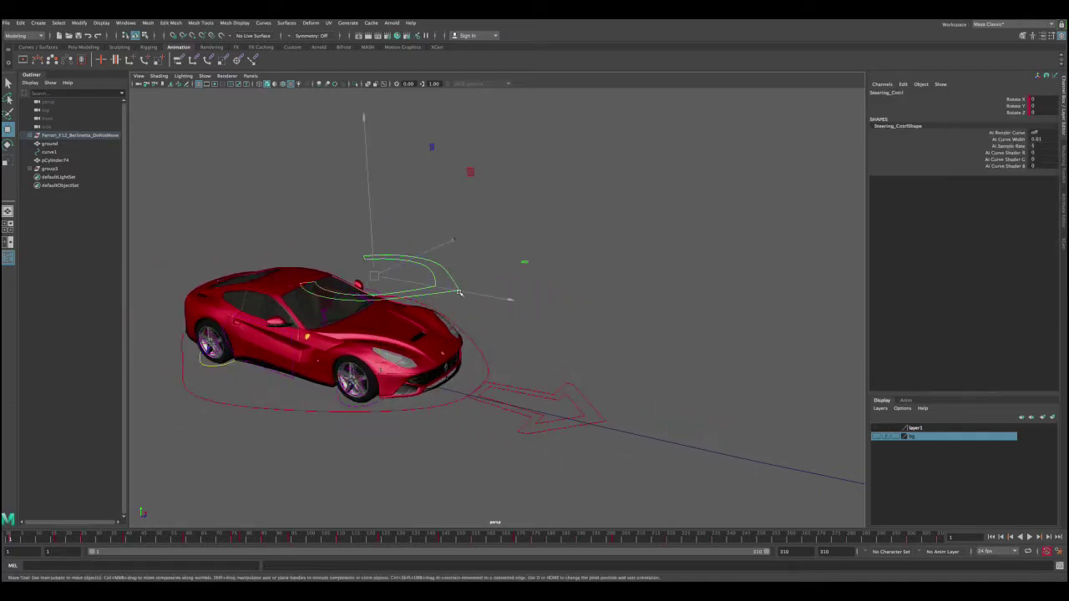
{"action": "key", "text": "e"}
{"action": "left_click_drag", "start_coordinate": [446, 319], "coordinate": [549, 317]}
{"action": "key", "text": "ctrl+z"}
{"action": "left_click_drag", "start_coordinate": [286, 192], "coordinate": [291, 189]}
{"action": "key", "text": "ctrl+z"}
{"action": "mouse_move", "coordinate": [427, 146]}
{"action": "left_mouse_down"}
{"action": "mouse_move", "coordinate": [435, 158]}
{"action": "mouse_move", "coordinate": [423, 142]}
{"action": "left_mouse_up"}
{"action": "key", "text": "ctrl+z"}
{"action": "key", "text": "q"}
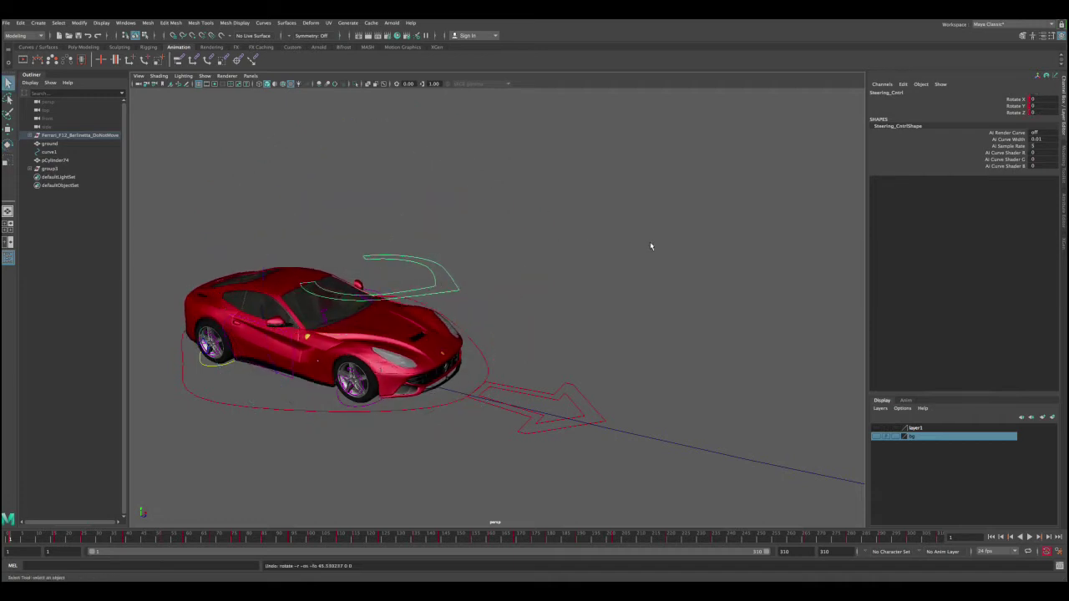
{"action": "left_click", "coordinate": [649, 242]}
Scrub the first frames of the animation and examine the curved motion path ahead of the car.
{"action": "mouse_move", "coordinate": [25, 539]}
{"action": "left_mouse_down"}
{"action": "mouse_move", "coordinate": [102, 539]}
{"action": "mouse_move", "coordinate": [10, 538]}
{"action": "left_mouse_up"}
{"action": "left_click", "coordinate": [812, 274]}
{"action": "scroll", "coordinate": [410, 213], "scroll_direction": "down", "scroll_amount": 3}
{"action": "left_click_drag", "start_coordinate": [410, 213], "coordinate": [649, 351], "text": "alt"}
{"action": "right_click_drag", "start_coordinate": [649, 351], "coordinate": [626, 302], "text": "alt"}
{"action": "middle_click_drag", "start_coordinate": [627, 302], "coordinate": [337, 249], "text": "alt"}
{"action": "left_click_drag", "start_coordinate": [338, 249], "coordinate": [407, 284], "text": "alt"}
{"action": "right_click_drag", "start_coordinate": [408, 284], "coordinate": [547, 386], "text": "alt"}
{"action": "middle_click_drag", "start_coordinate": [440, 268], "coordinate": [447, 272], "text": "alt"}
{"action": "left_click_drag", "start_coordinate": [448, 271], "coordinate": [299, 278], "text": "alt"}
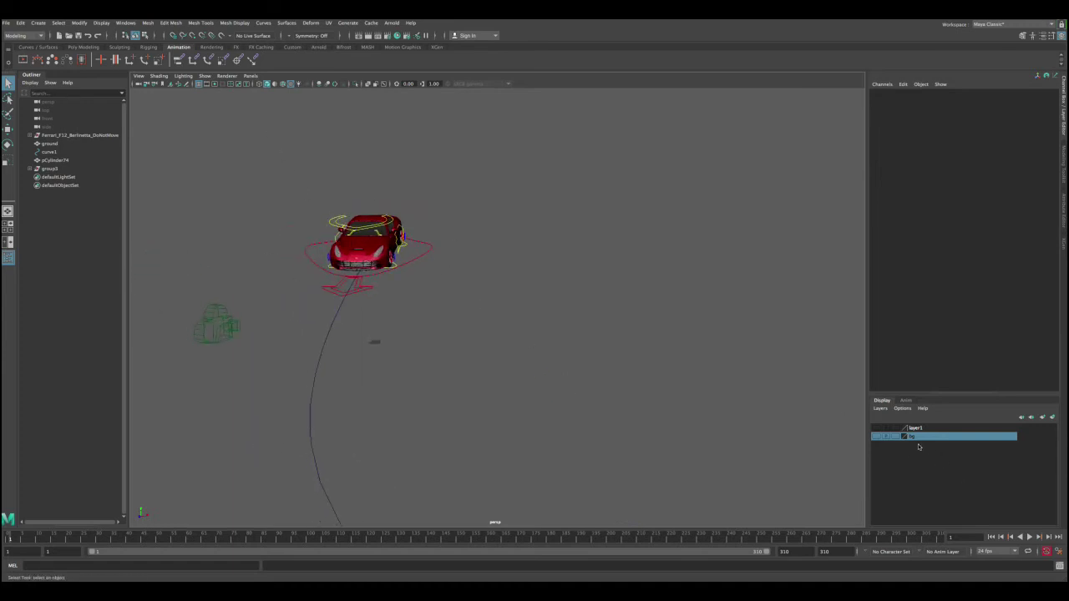
Make layer1 visible again and select the ground mesh.
{"action": "left_click", "coordinate": [877, 429]}
{"action": "left_click", "coordinate": [427, 353]}
{"action": "middle_click_drag", "start_coordinate": [427, 352], "coordinate": [458, 370], "text": "alt"}
{"action": "left_click_drag", "start_coordinate": [467, 368], "coordinate": [474, 344], "text": "alt"}
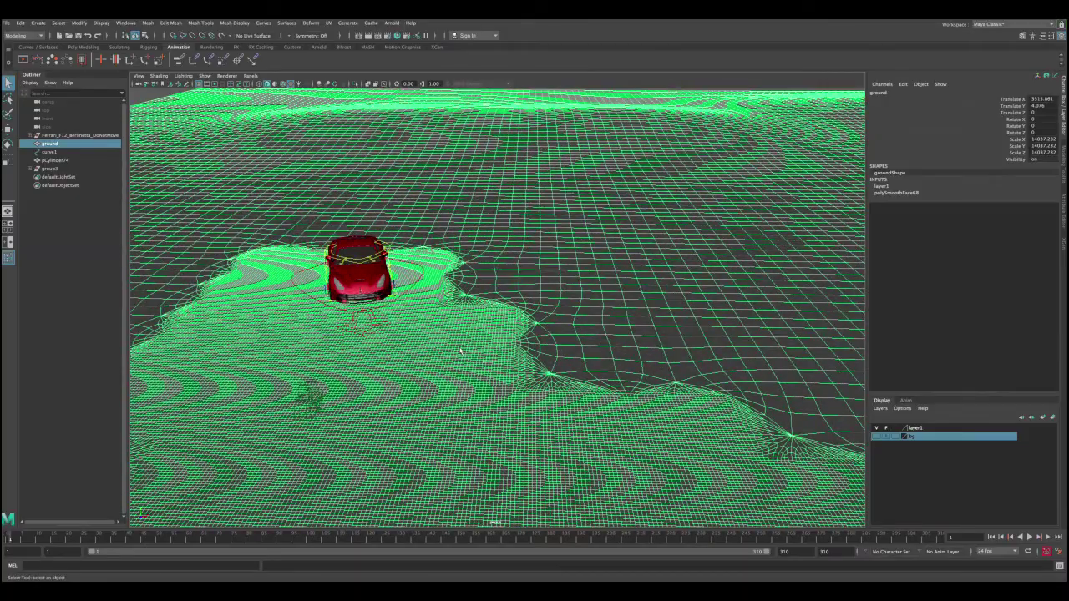
Examine the ground mesh's dense subdivision around the car and along its driving path.
{"action": "left_click_drag", "start_coordinate": [412, 233], "coordinate": [752, 218], "text": "alt"}
{"action": "middle_click_drag", "start_coordinate": [751, 218], "coordinate": [869, 210], "text": "alt"}
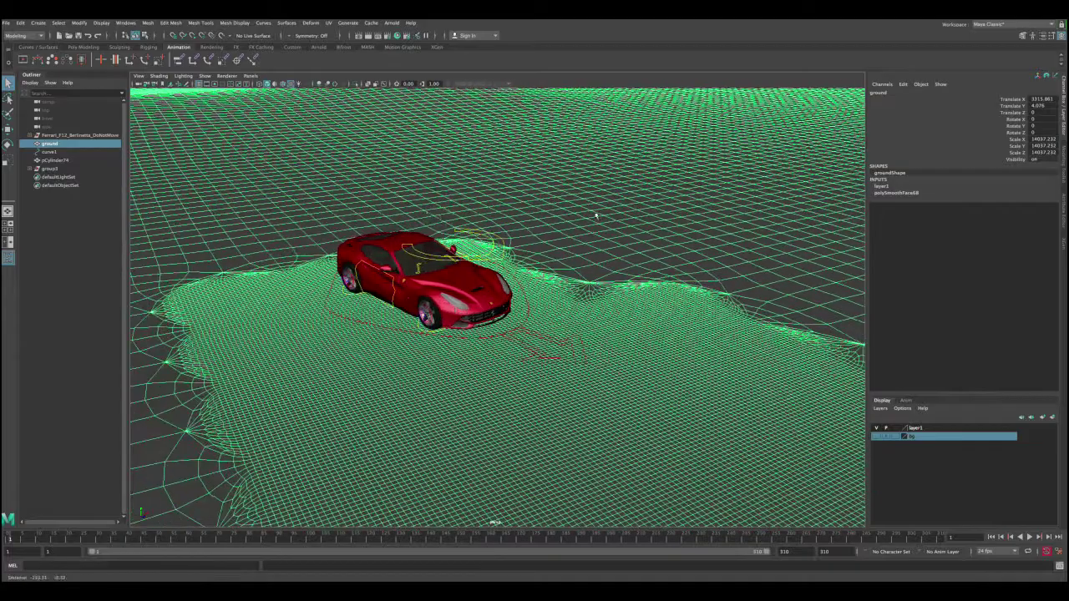
{"action": "right_click_drag", "start_coordinate": [418, 275], "coordinate": [685, 447], "text": "alt"}
{"action": "right_click_drag", "start_coordinate": [440, 255], "coordinate": [599, 453], "text": "alt"}
{"action": "left_click_drag", "start_coordinate": [351, 355], "coordinate": [392, 352], "text": "alt"}
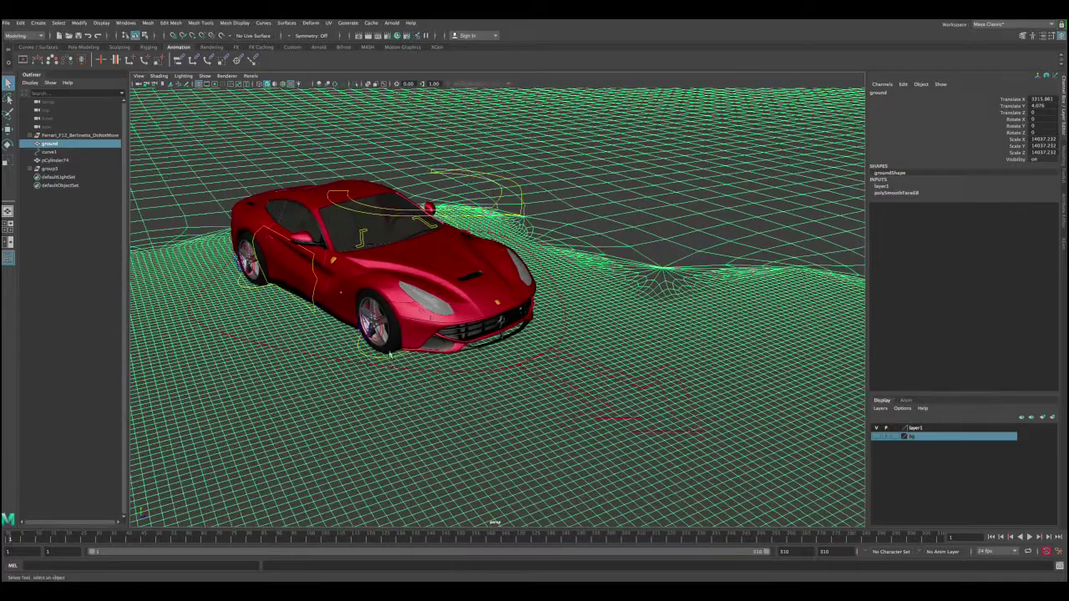
{"action": "right_click_drag", "start_coordinate": [385, 361], "coordinate": [311, 304], "text": "alt"}
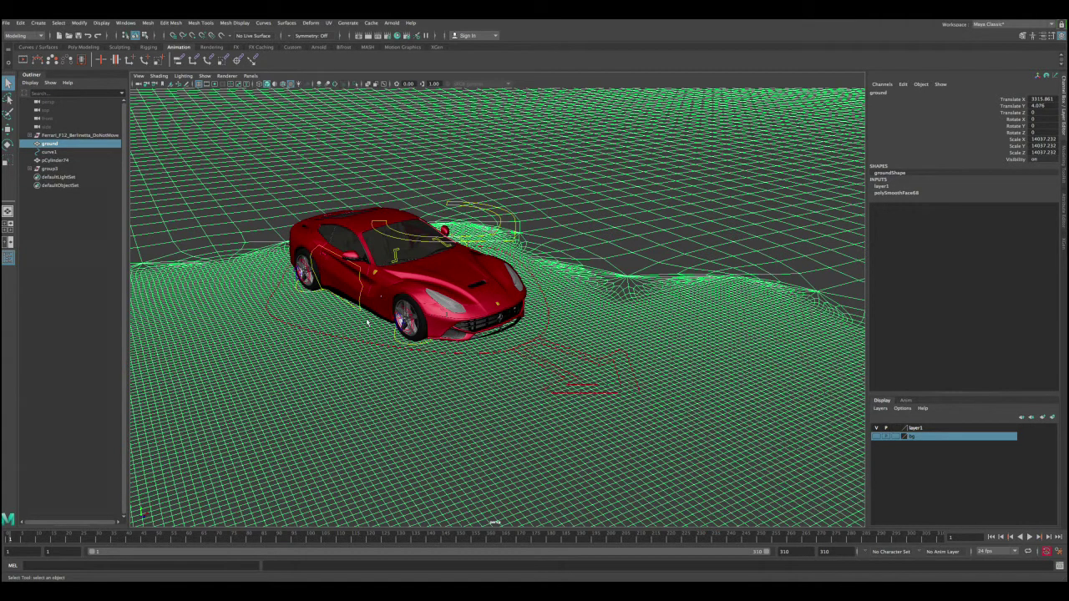
{"action": "left_click_drag", "start_coordinate": [422, 340], "coordinate": [346, 302], "text": "alt"}
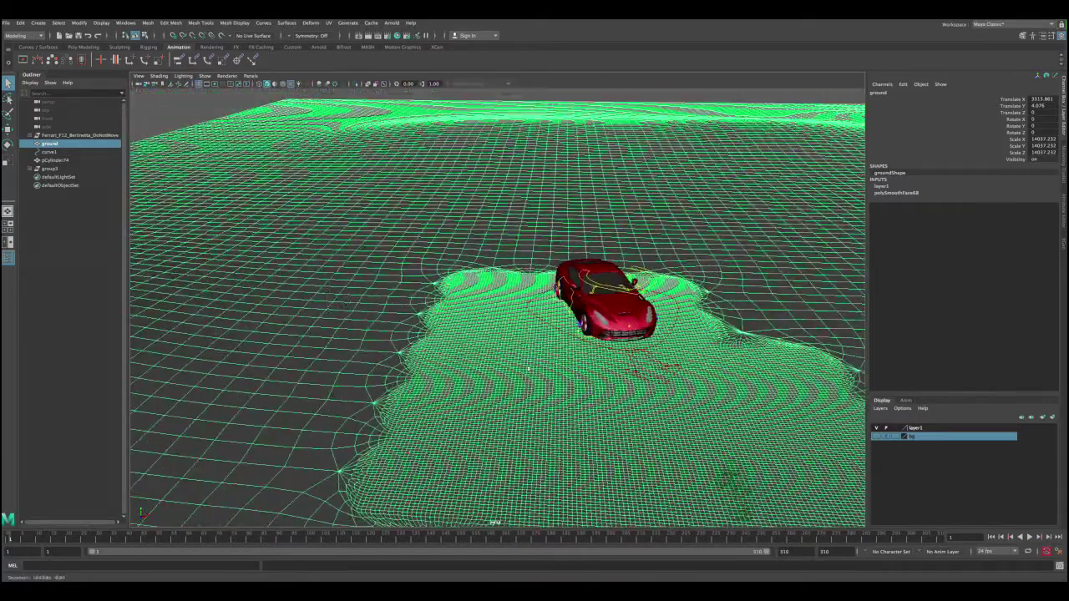
{"action": "left_click_drag", "start_coordinate": [754, 326], "coordinate": [716, 322], "text": "alt"}
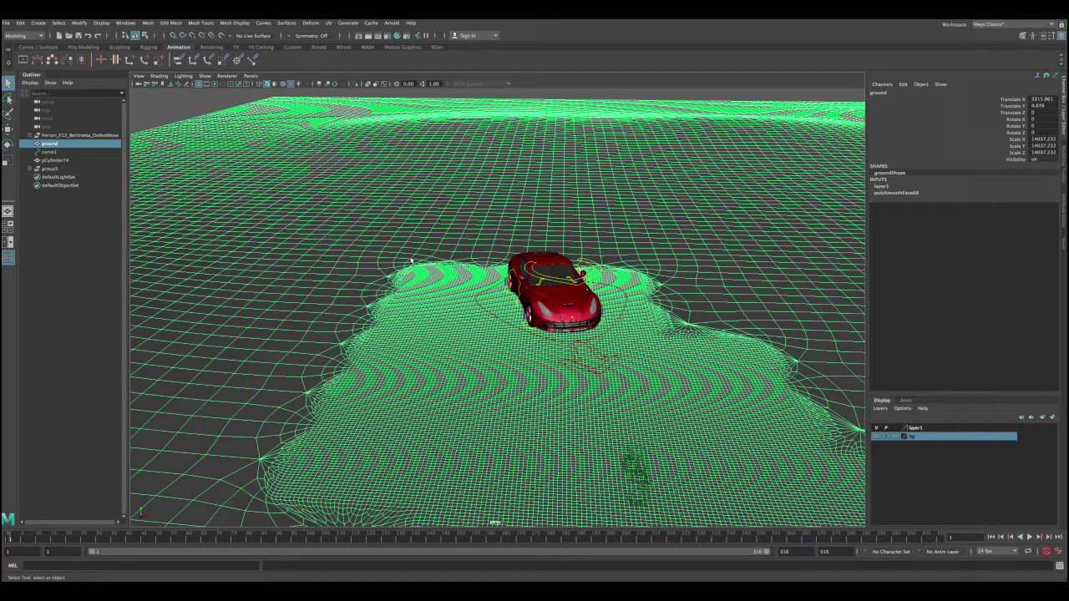
{"action": "left_click_drag", "start_coordinate": [694, 260], "coordinate": [365, 392], "text": "alt"}
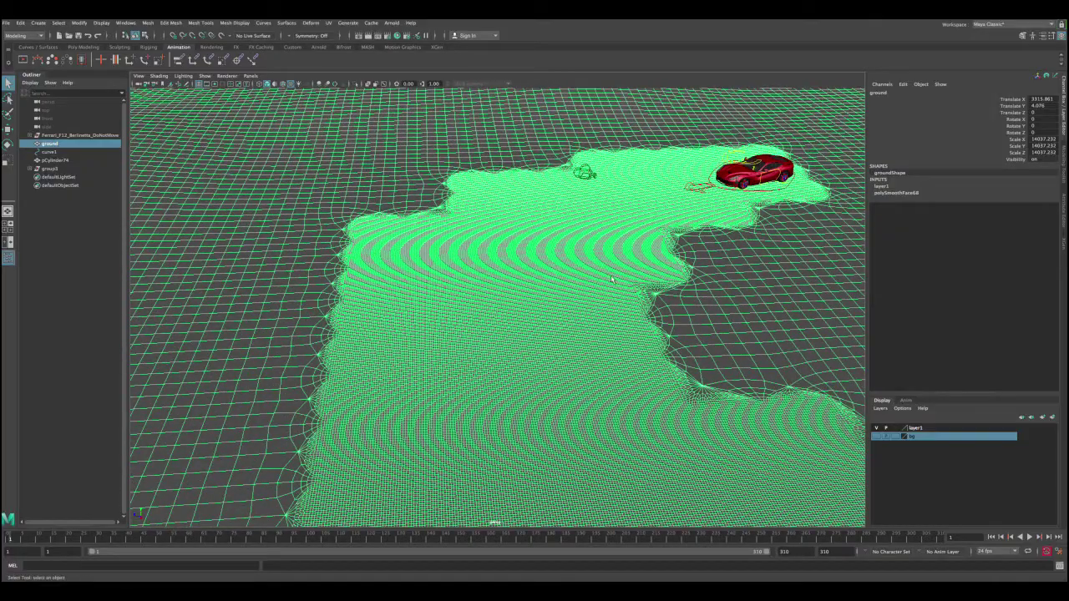
{"action": "middle_click_drag", "start_coordinate": [611, 286], "coordinate": [354, 471], "text": "alt"}
{"action": "right_click_drag", "start_coordinate": [354, 471], "coordinate": [629, 436], "text": "alt"}
{"action": "middle_click_drag", "start_coordinate": [629, 436], "coordinate": [642, 405], "text": "alt"}
{"action": "right_click_drag", "start_coordinate": [669, 451], "coordinate": [382, 330], "text": "alt"}
Compare the car's path with the dense ground area in wireframe by hiding and reshowing layer1, and deselect the ground.
{"action": "key", "text": "4"}
{"action": "left_click_drag", "start_coordinate": [382, 389], "coordinate": [355, 413], "text": "alt"}
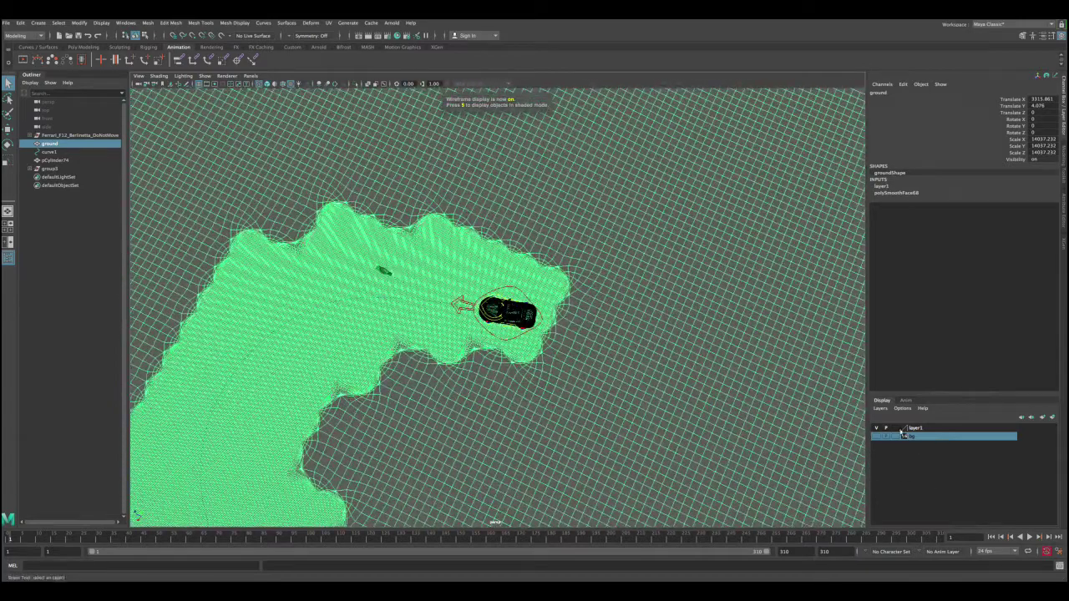
{"action": "left_click", "coordinate": [876, 428]}
{"action": "left_click", "coordinate": [204, 299]}
{"action": "left_click_drag", "start_coordinate": [205, 299], "coordinate": [430, 330], "text": "alt"}
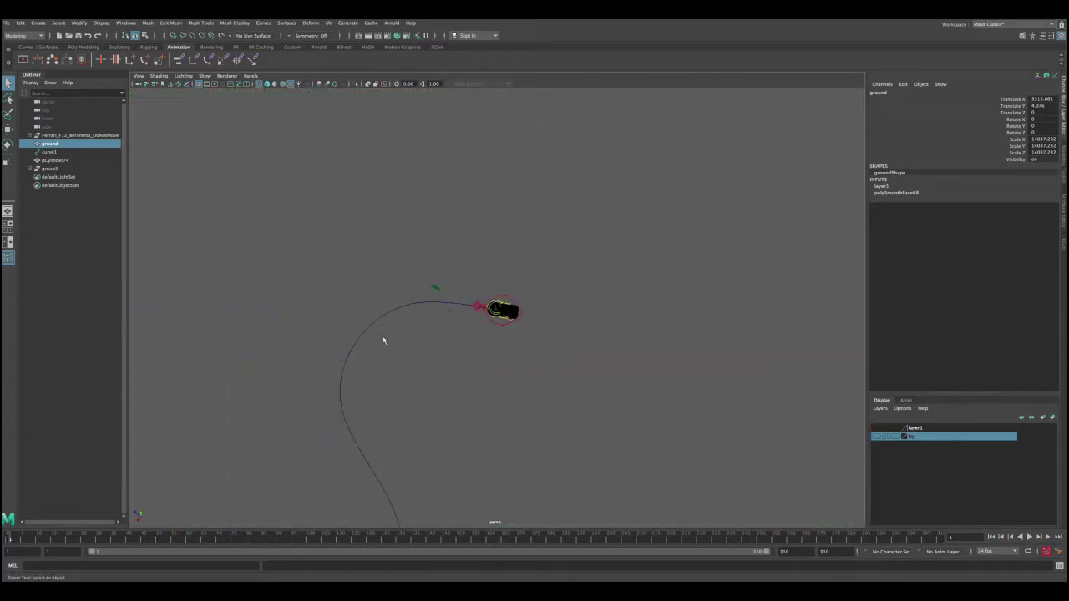
{"action": "left_click", "coordinate": [877, 428]}
{"action": "scroll", "coordinate": [420, 315], "scroll_direction": "up", "scroll_amount": 10}
{"action": "left_click_drag", "start_coordinate": [420, 315], "coordinate": [488, 297], "text": "alt"}
{"action": "left_click_drag", "start_coordinate": [485, 330], "coordinate": [507, 294], "text": "alt"}
{"action": "right_click_drag", "start_coordinate": [379, 343], "coordinate": [352, 330], "text": "alt"}
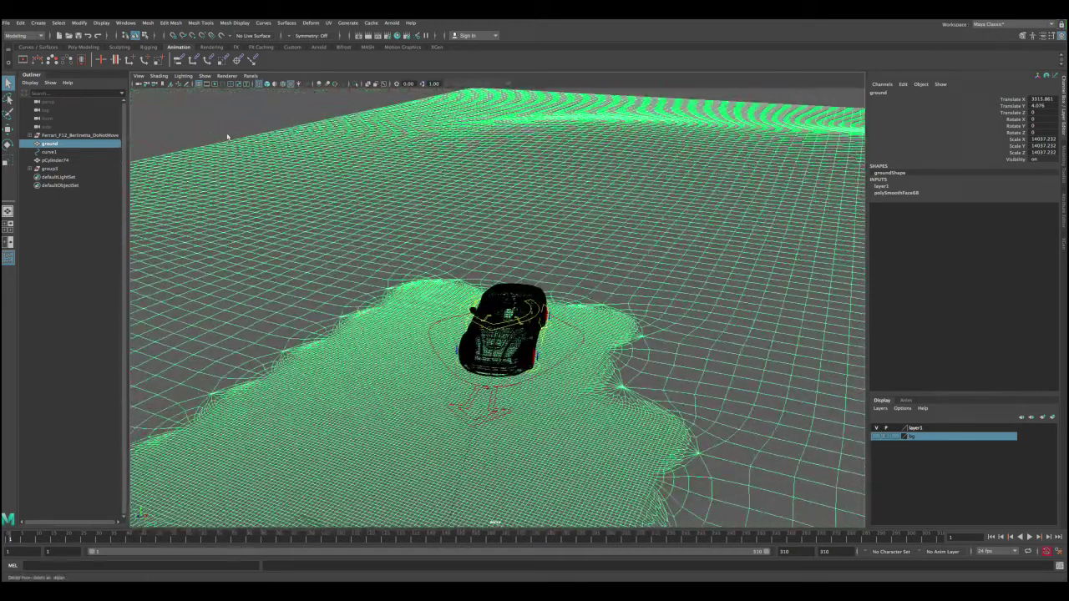
{"action": "left_click", "coordinate": [228, 136]}
Create a polygon plane, scale it uniformly to about 1802, raise it above the ground and restore textured shading.
{"action": "left_click", "coordinate": [39, 22]}
{"action": "mouse_move", "coordinate": [50, 53]}
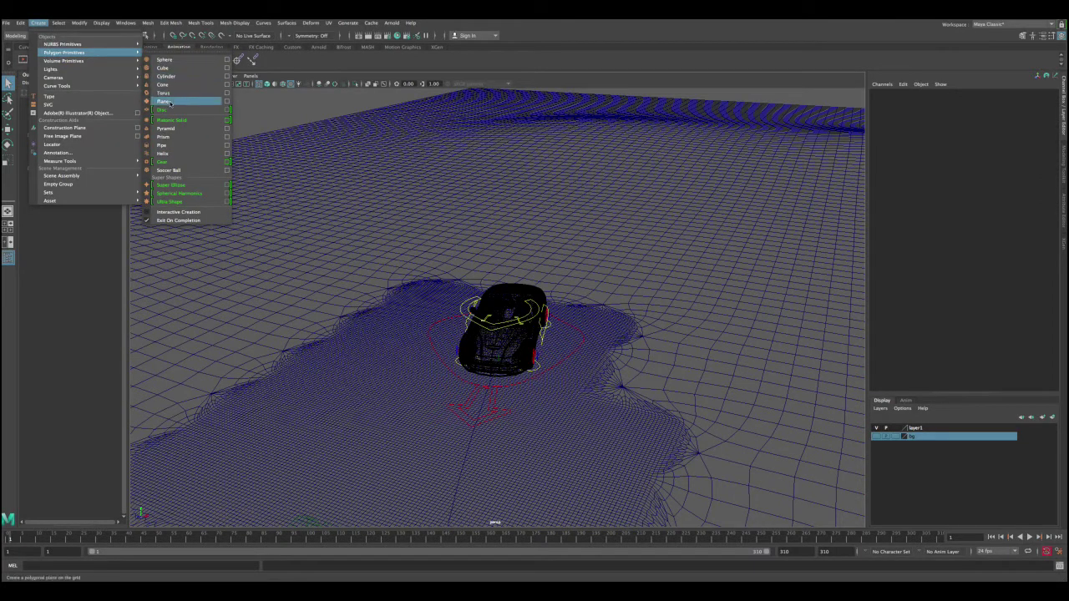
{"action": "left_click", "coordinate": [170, 103]}
{"action": "right_click_drag", "start_coordinate": [397, 316], "coordinate": [276, 271], "text": "alt"}
{"action": "key", "text": "r"}
{"action": "left_click_drag", "start_coordinate": [505, 389], "coordinate": [702, 347]}
{"action": "key", "text": "w"}
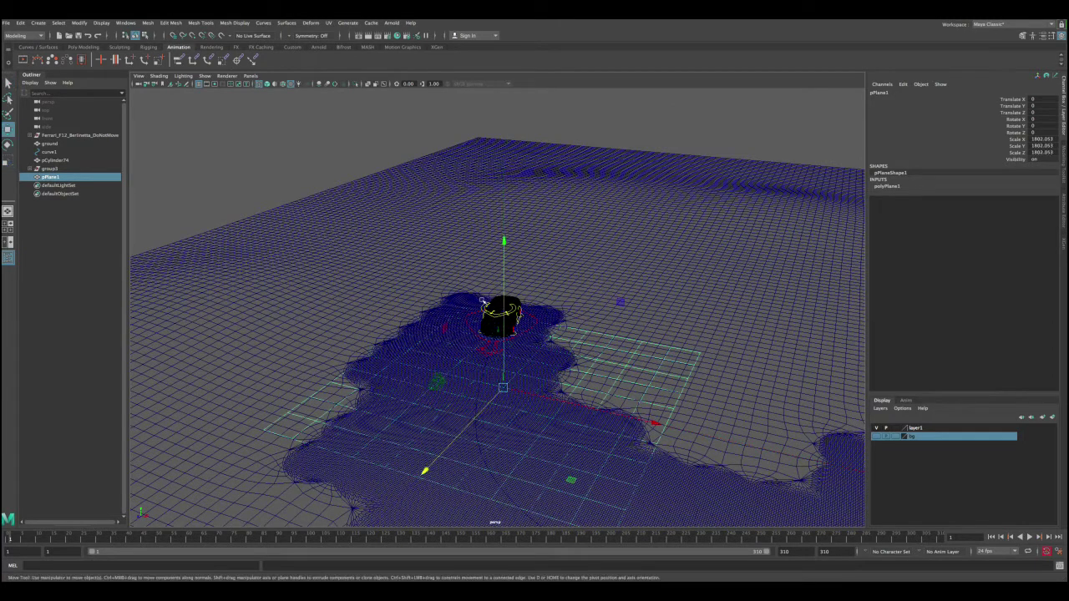
{"action": "left_click_drag", "start_coordinate": [504, 263], "coordinate": [504, 211]}
{"action": "key", "text": "6"}
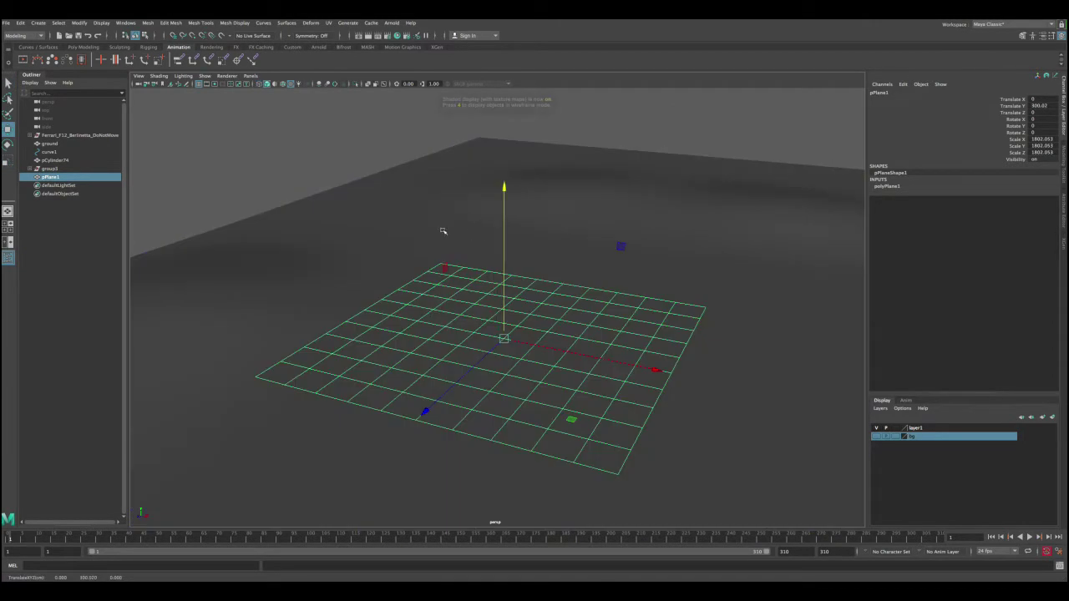
Select a two-by-two block of faces on the plane and subdivide them densely with Add Divisions.
{"action": "right_click_drag", "start_coordinate": [432, 234], "coordinate": [546, 360], "text": "alt"}
{"action": "left_click_drag", "start_coordinate": [545, 360], "coordinate": [477, 337], "text": "alt"}
{"action": "key", "text": "q"}
{"action": "right_click_drag", "start_coordinate": [471, 343], "coordinate": [470, 363]}
{"action": "left_click", "coordinate": [470, 363]}
{"action": "left_click", "coordinate": [446, 401], "text": "shift"}
{"action": "left_click", "coordinate": [513, 409], "text": "shift"}
{"action": "left_click", "coordinate": [521, 370], "text": "shift"}
{"action": "left_click", "coordinate": [170, 23]}
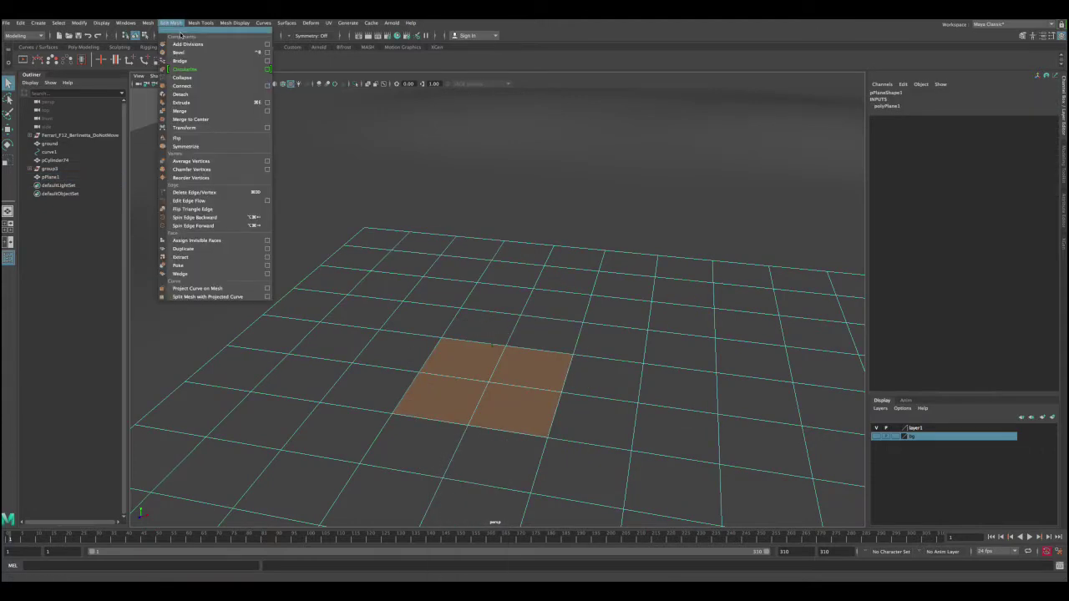
{"action": "left_click", "coordinate": [189, 44]}
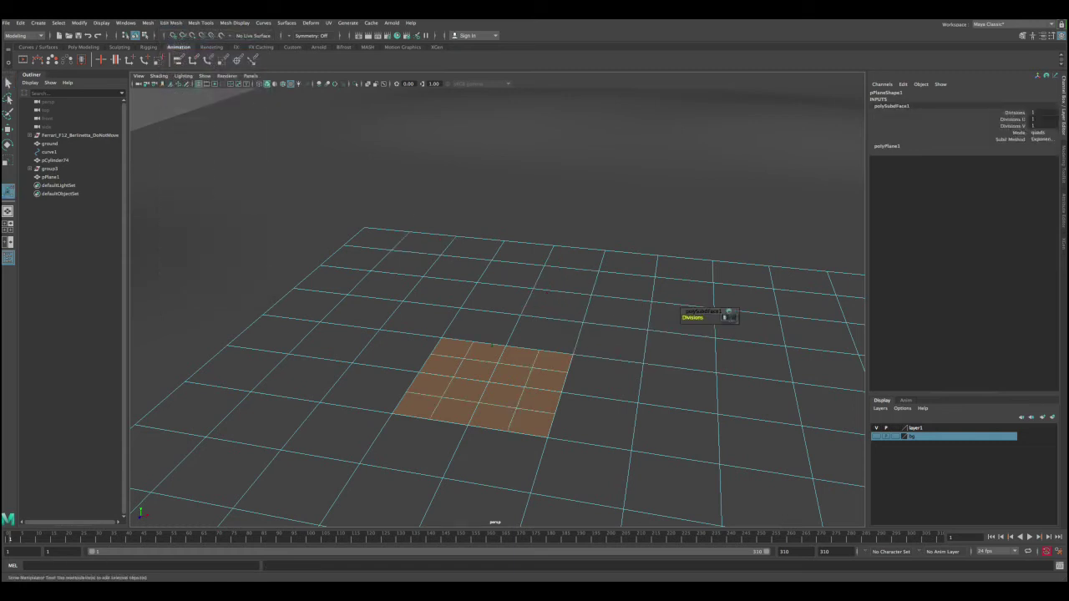
{"action": "left_click_drag", "start_coordinate": [725, 318], "coordinate": [731, 319]}
{"action": "right_click_drag", "start_coordinate": [544, 384], "coordinate": [585, 335], "text": "alt"}
{"action": "key", "text": "q"}
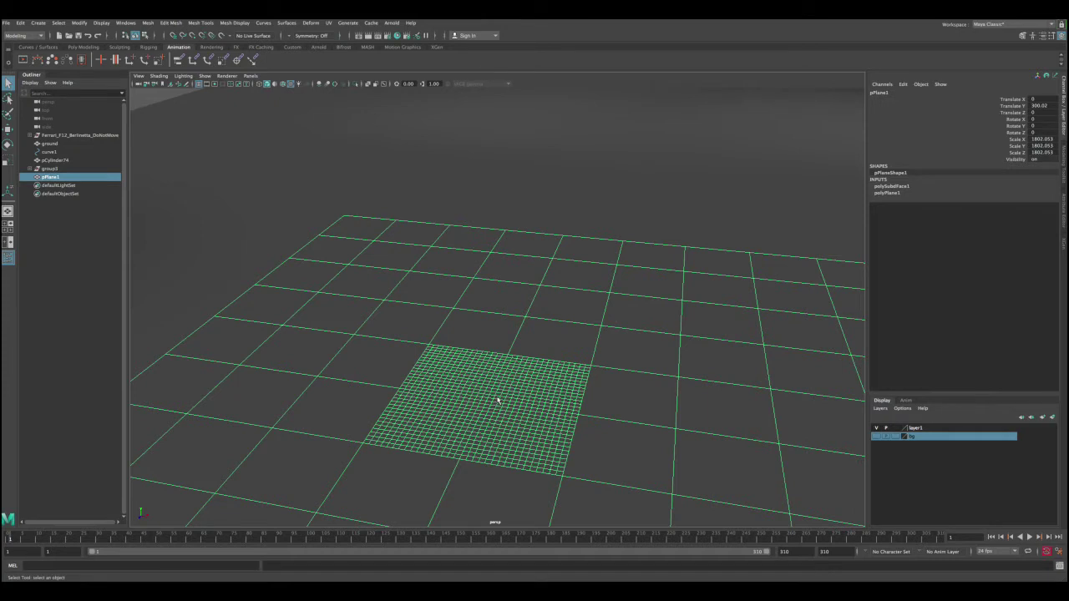
Delete the test plane and check the ground's dense mesh around the car.
{"action": "key", "text": "Delete"}
{"action": "right_click_drag", "start_coordinate": [503, 394], "coordinate": [406, 255], "text": "alt"}
{"action": "left_click_drag", "start_coordinate": [460, 334], "coordinate": [380, 264], "text": "alt"}
{"action": "right_click_drag", "start_coordinate": [451, 401], "coordinate": [507, 387], "text": "alt"}
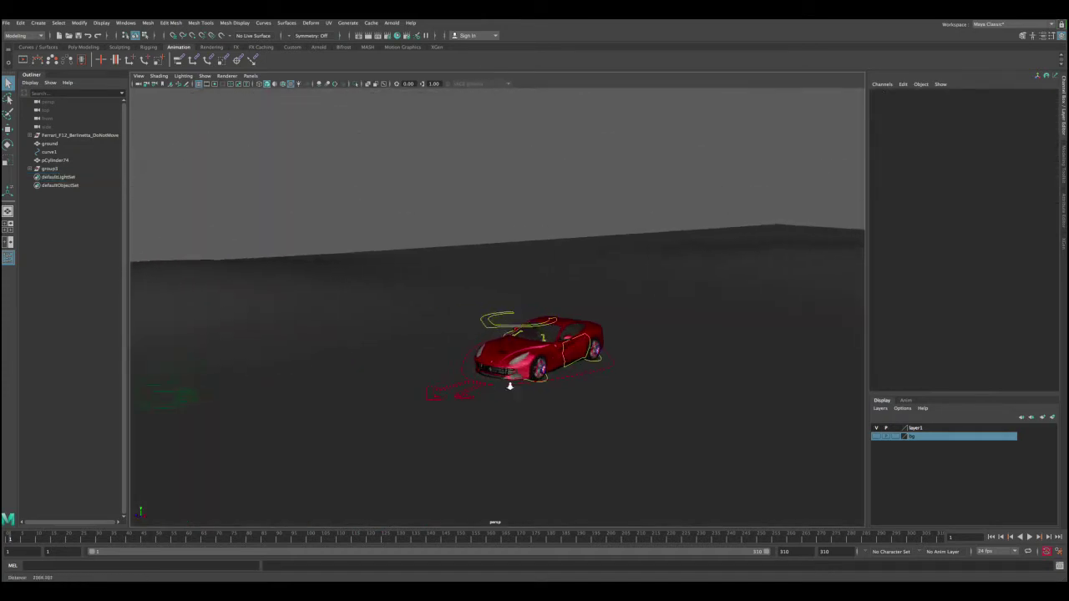
{"action": "left_click_drag", "start_coordinate": [507, 387], "coordinate": [506, 409], "text": "alt"}
{"action": "left_click", "coordinate": [320, 262]}
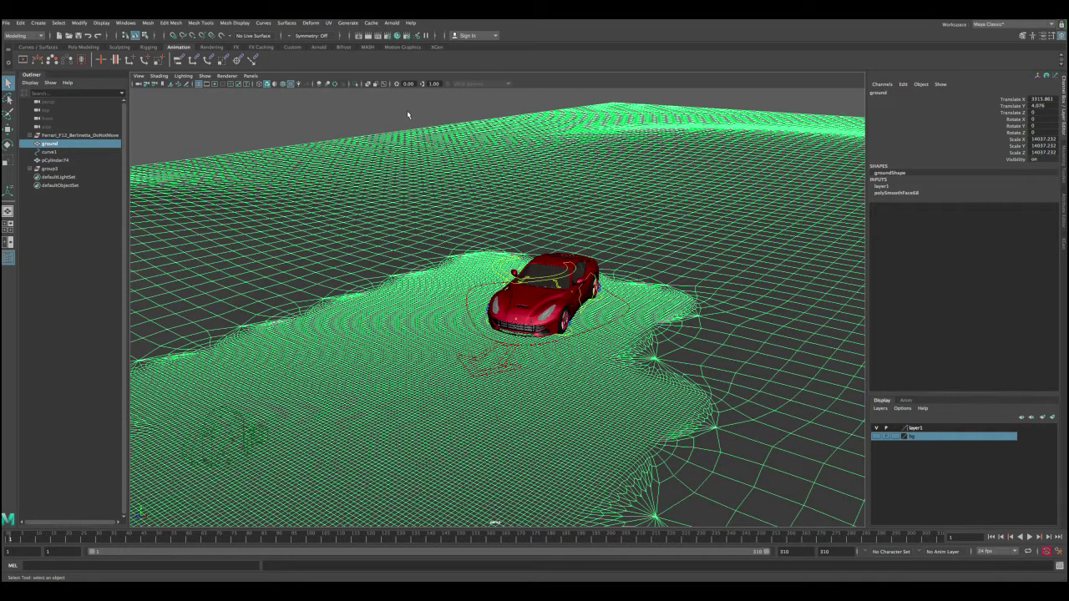
{"action": "left_click", "coordinate": [408, 114]}
{"action": "left_click_drag", "start_coordinate": [489, 299], "coordinate": [535, 389], "text": "alt"}
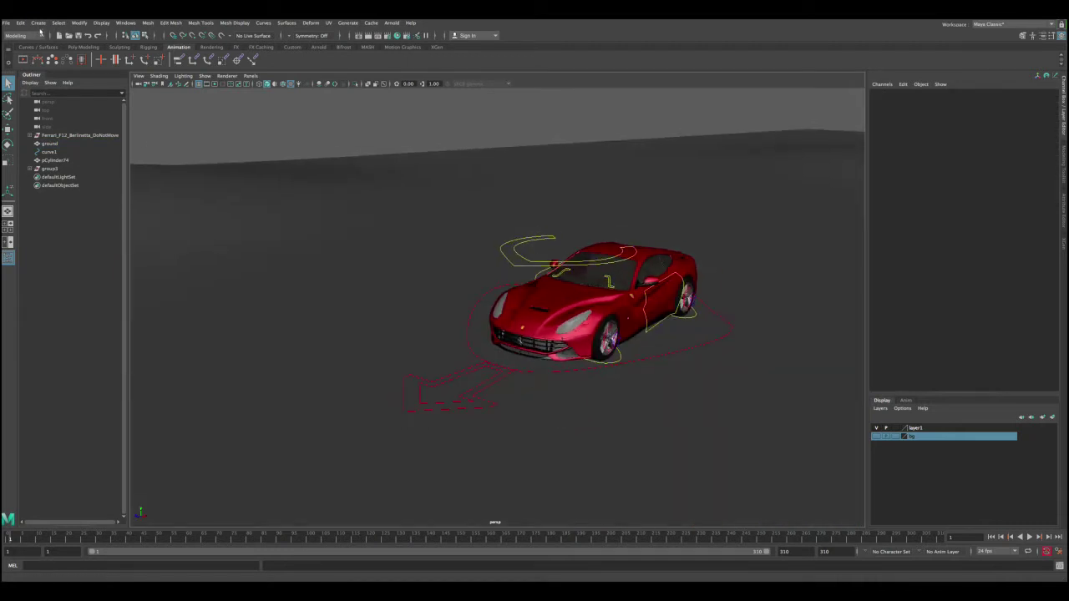
Create a polygon cube at the origin.
{"action": "left_click", "coordinate": [38, 23]}
{"action": "left_click", "coordinate": [38, 22]}
{"action": "left_click_drag", "start_coordinate": [645, 329], "coordinate": [644, 356], "text": "alt"}
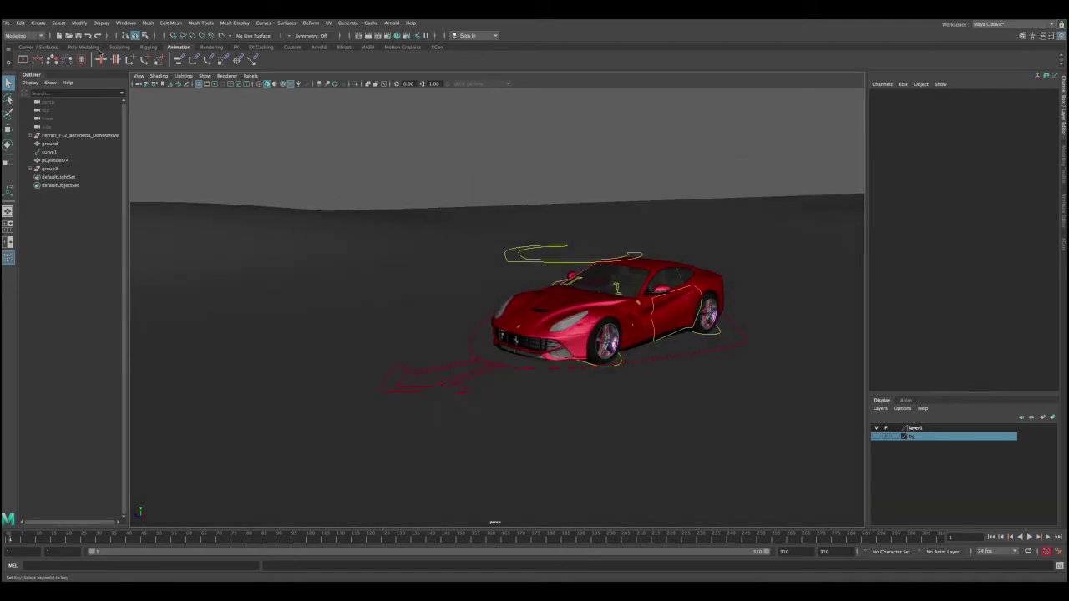
{"action": "left_click", "coordinate": [37, 22]}
{"action": "mouse_move", "coordinate": [55, 53]}
{"action": "left_click", "coordinate": [162, 67]}
{"action": "left_click_drag", "start_coordinate": [435, 393], "coordinate": [390, 376], "text": "alt"}
{"action": "right_click_drag", "start_coordinate": [390, 376], "coordinate": [351, 396], "text": "alt"}
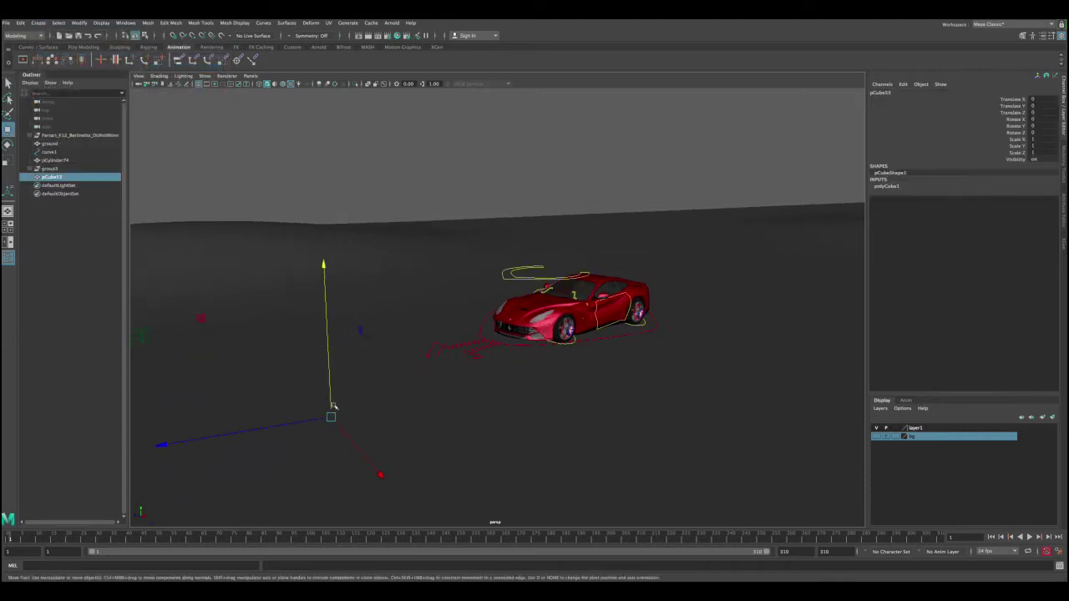
Move the cube beside the car, to about Y 40.7 and Z -561.8.
{"action": "left_click_drag", "start_coordinate": [320, 419], "coordinate": [579, 360]}
{"action": "right_click_drag", "start_coordinate": [579, 360], "coordinate": [704, 426], "text": "alt"}
{"action": "left_click_drag", "start_coordinate": [709, 423], "coordinate": [701, 381]}
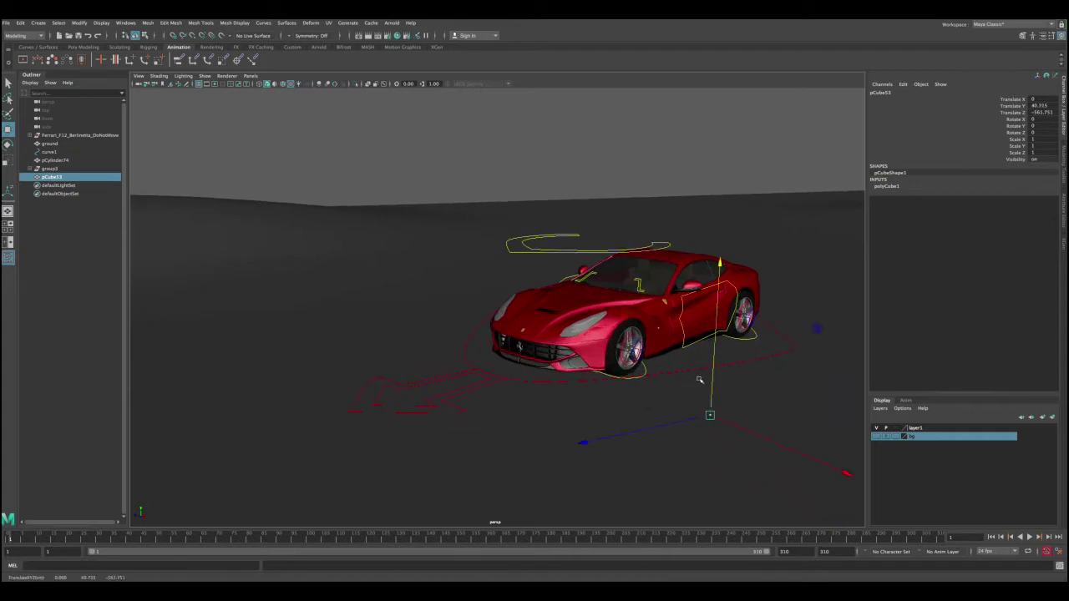
{"action": "middle_click_drag", "start_coordinate": [699, 379], "coordinate": [576, 327], "text": "alt"}
{"action": "right_click_drag", "start_coordinate": [576, 327], "coordinate": [673, 362], "text": "alt"}
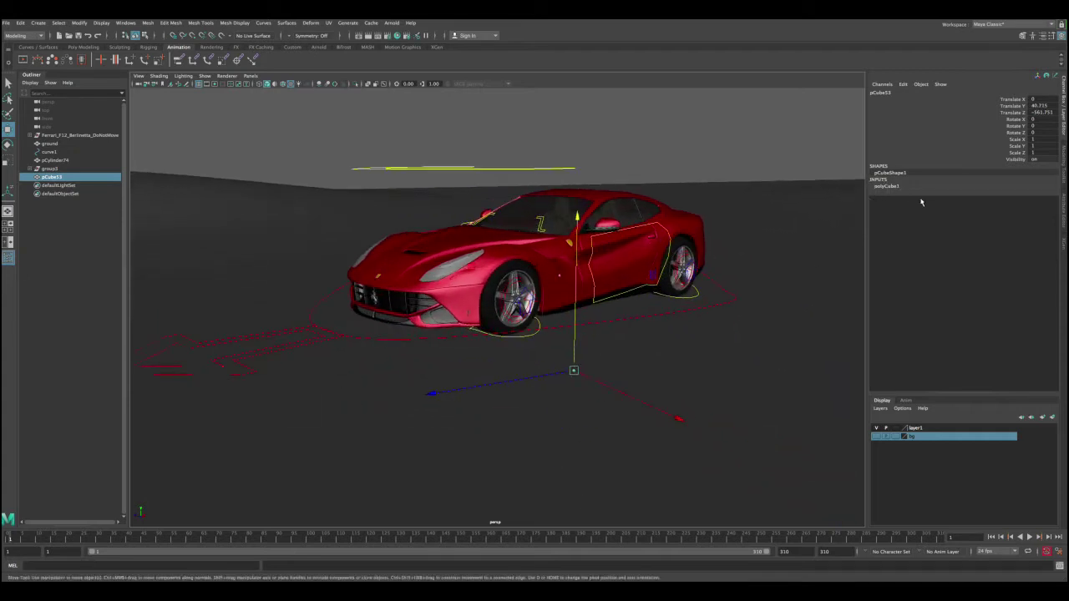
Select the cube's width, height and depth channels and check the scene's working units in Preferences, leaving them as they are.
{"action": "left_click", "coordinate": [896, 187]}
{"action": "left_click_drag", "start_coordinate": [1019, 193], "coordinate": [1006, 208]}
{"action": "left_click_drag", "start_coordinate": [670, 287], "coordinate": [665, 340], "text": "alt"}
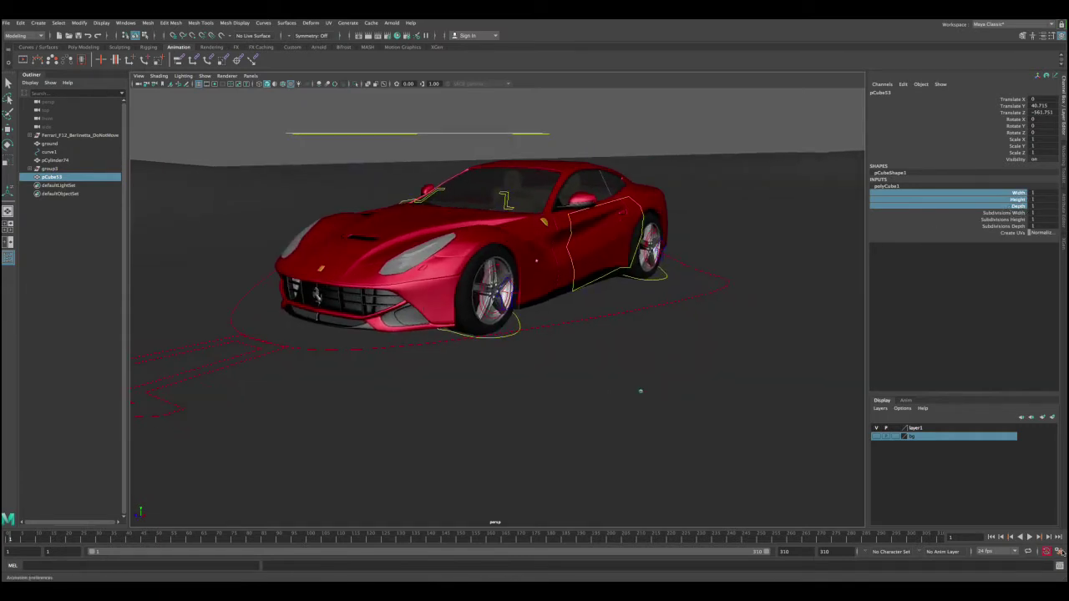
{"action": "left_click", "coordinate": [1059, 552]}
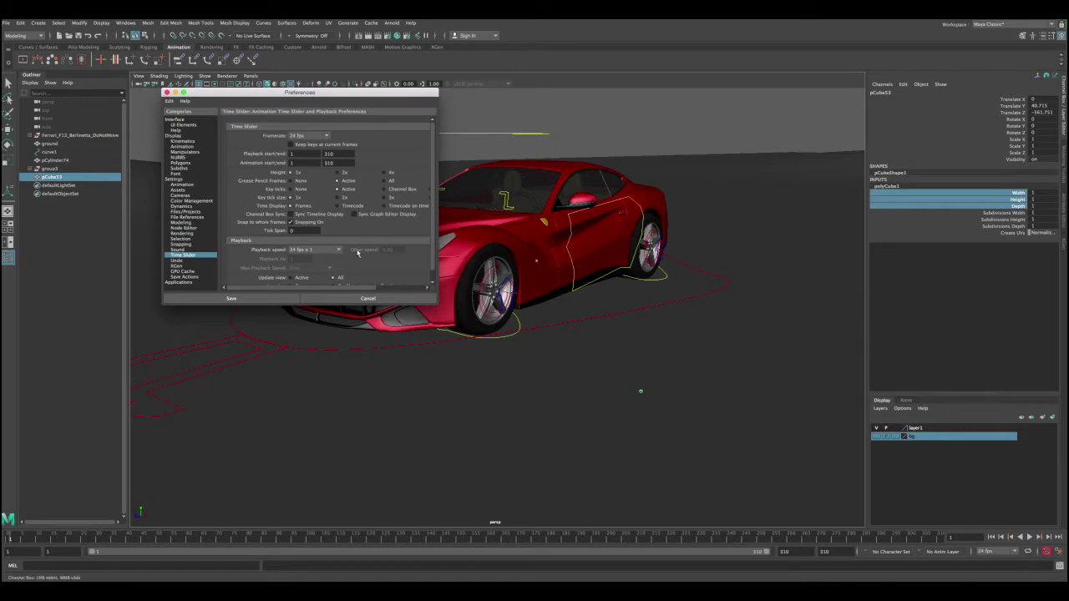
{"action": "left_click", "coordinate": [175, 178]}
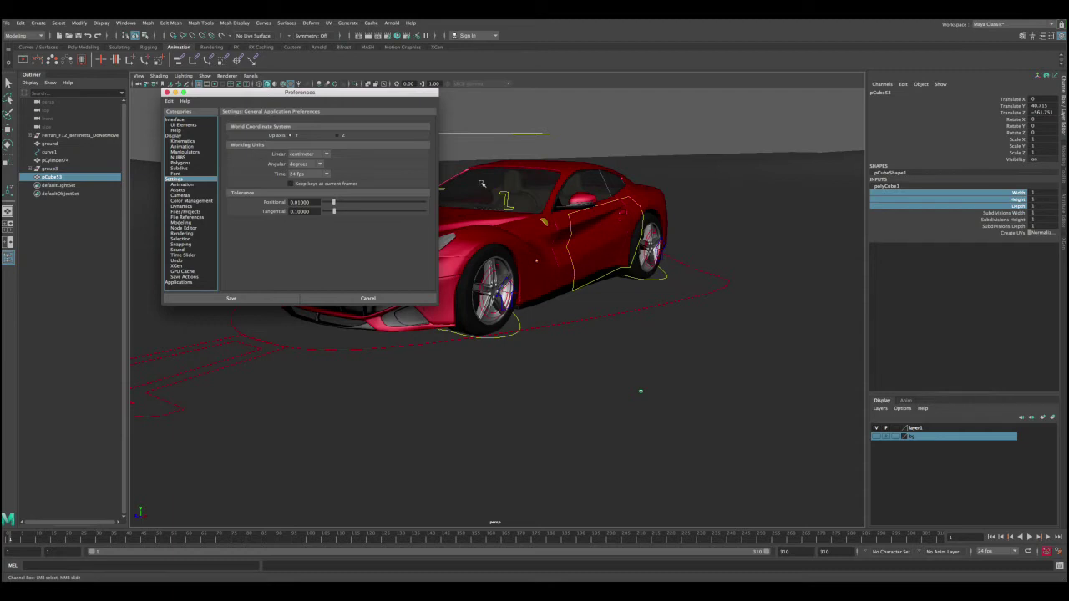
{"action": "left_click", "coordinate": [365, 298]}
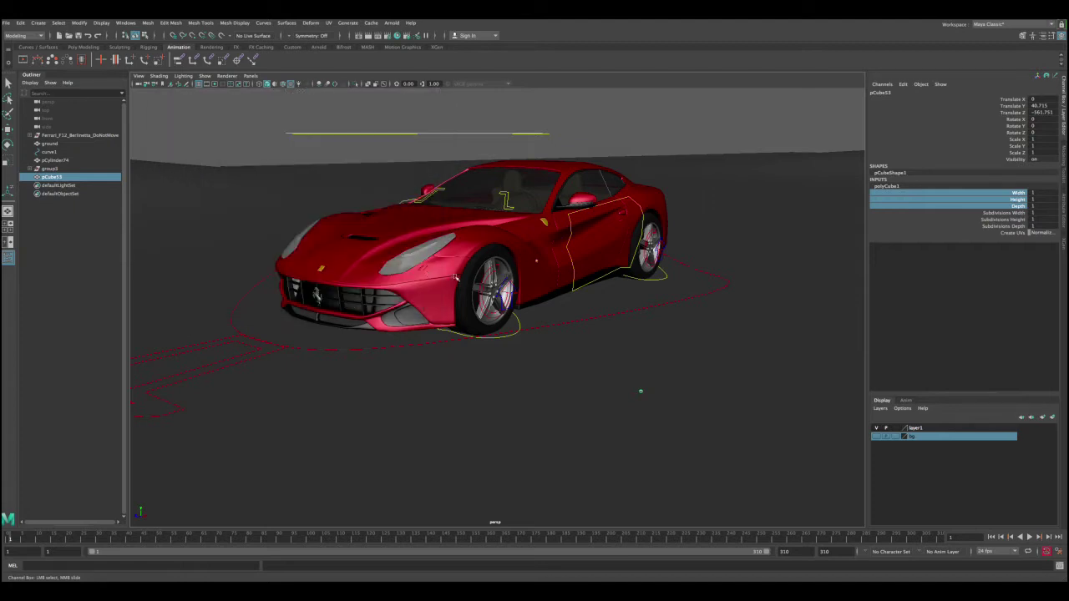
Delete the small cube beside the car.
{"action": "left_click_drag", "start_coordinate": [640, 391], "coordinate": [668, 401], "text": "alt"}
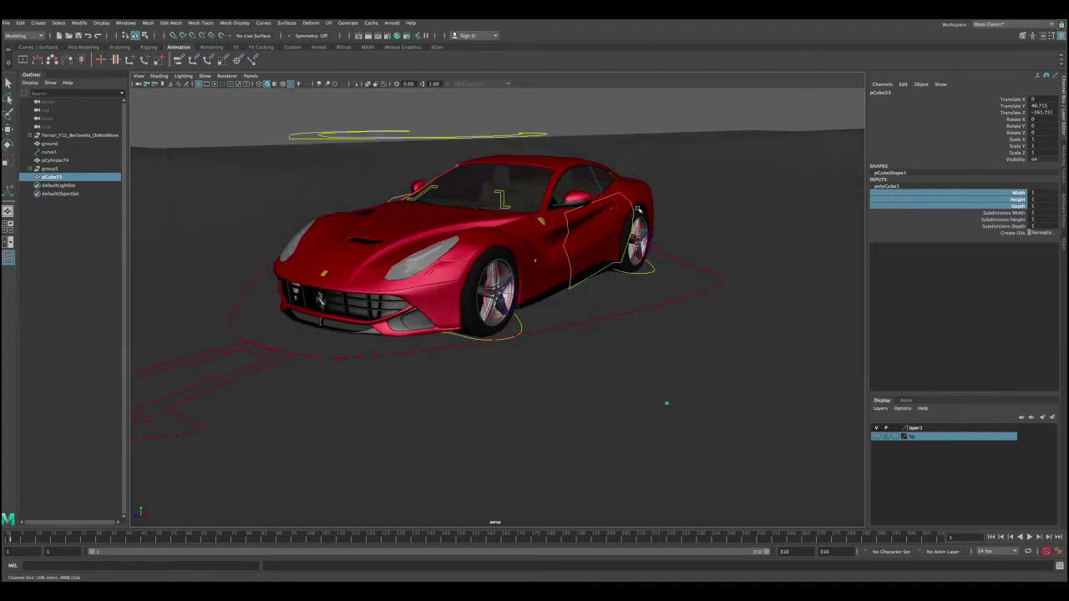
{"action": "left_click_drag", "start_coordinate": [555, 253], "coordinate": [535, 257], "text": "alt"}
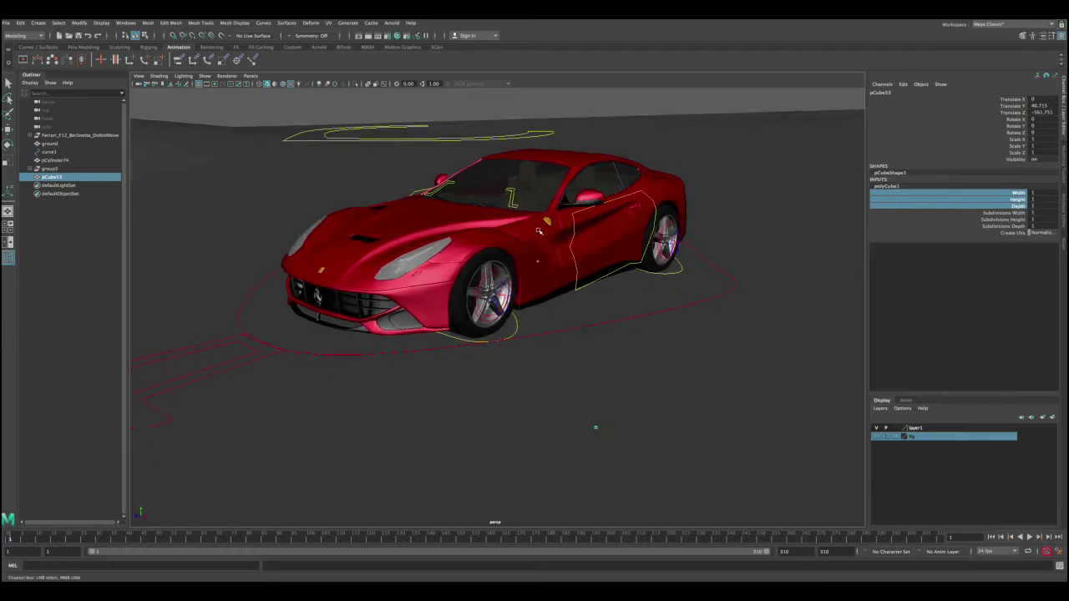
{"action": "scroll", "coordinate": [499, 271], "scroll_direction": "down", "scroll_amount": 5}
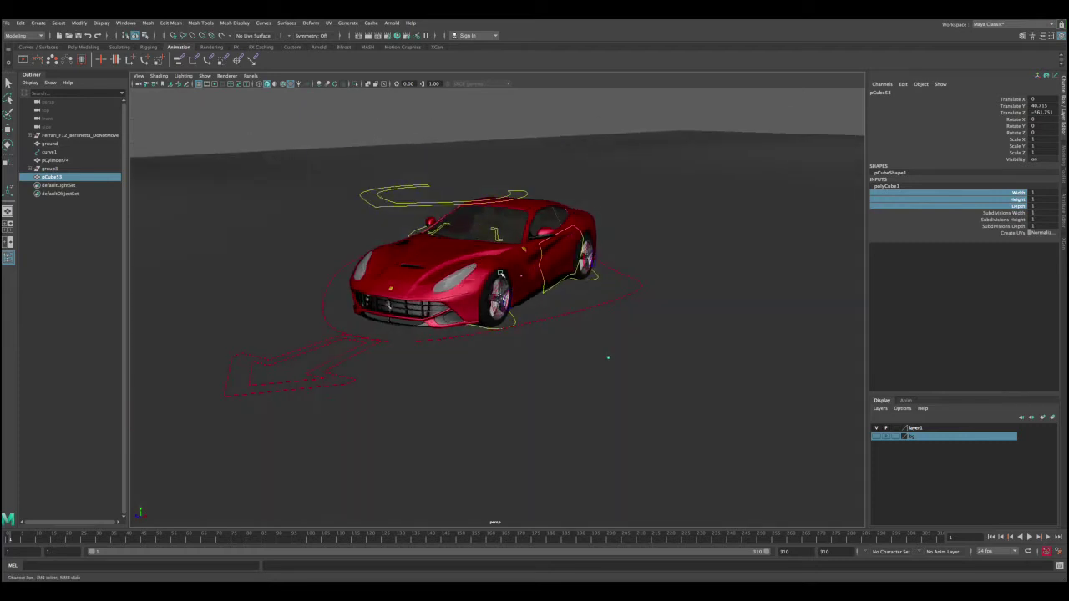
{"action": "key", "text": "Delete"}
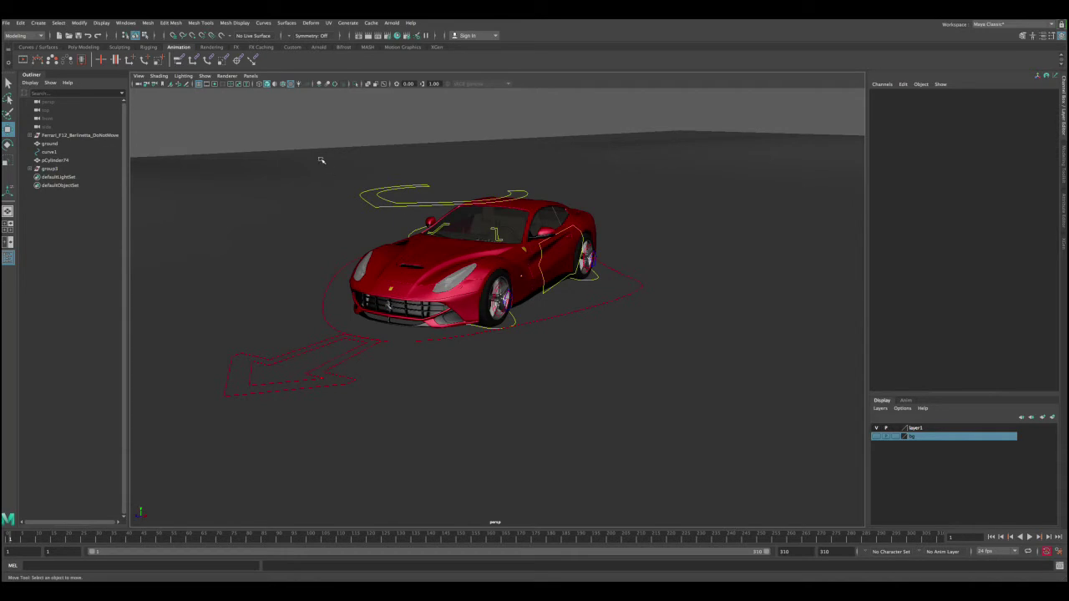
Select the ground mesh and convert it to a legacy soft body with reset options and the Make soft creation option.
{"action": "left_click_drag", "start_coordinate": [315, 145], "coordinate": [343, 248], "text": "alt"}
{"action": "left_click", "coordinate": [344, 248]}
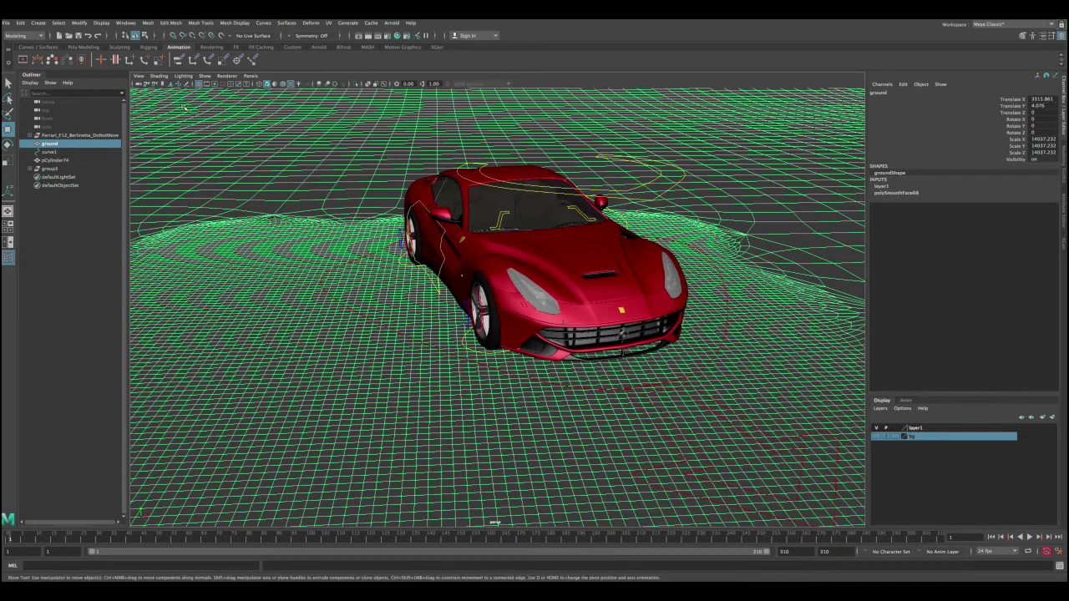
{"action": "left_click", "coordinate": [23, 36]}
{"action": "left_click", "coordinate": [17, 70]}
{"action": "left_click", "coordinate": [153, 23]}
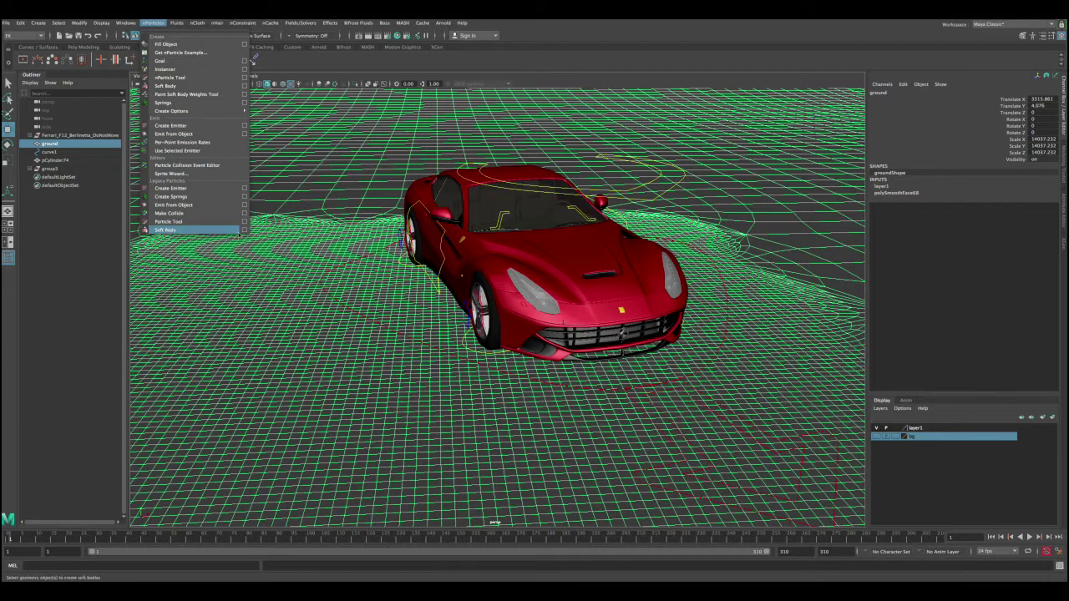
{"action": "left_click", "coordinate": [243, 231]}
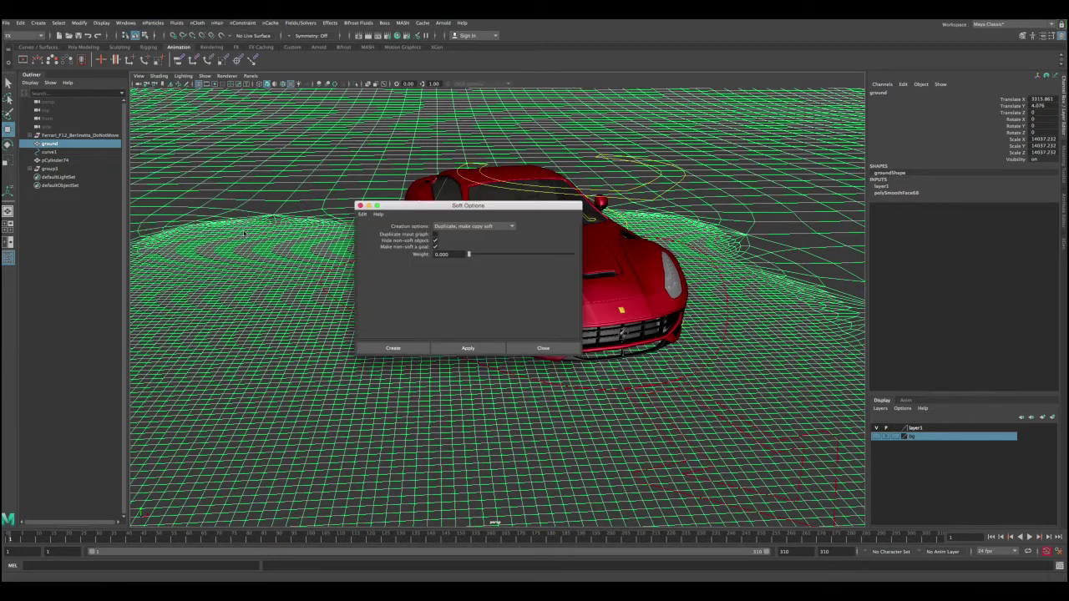
{"action": "left_click", "coordinate": [363, 215]}
{"action": "left_click", "coordinate": [370, 234]}
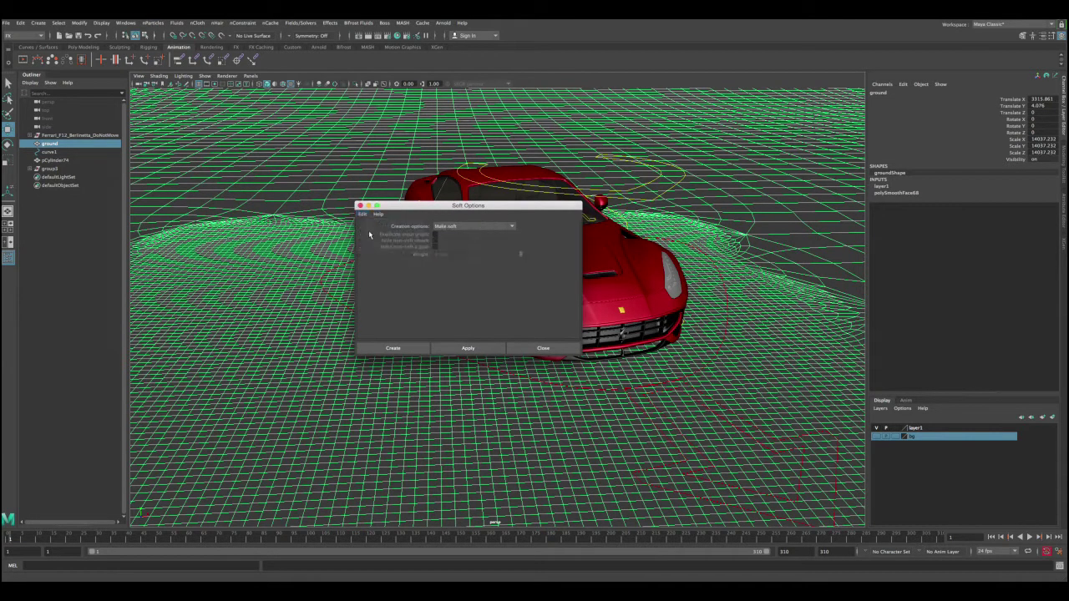
{"action": "left_click", "coordinate": [454, 227]}
{"action": "left_click", "coordinate": [483, 229]}
{"action": "left_click", "coordinate": [397, 348]}
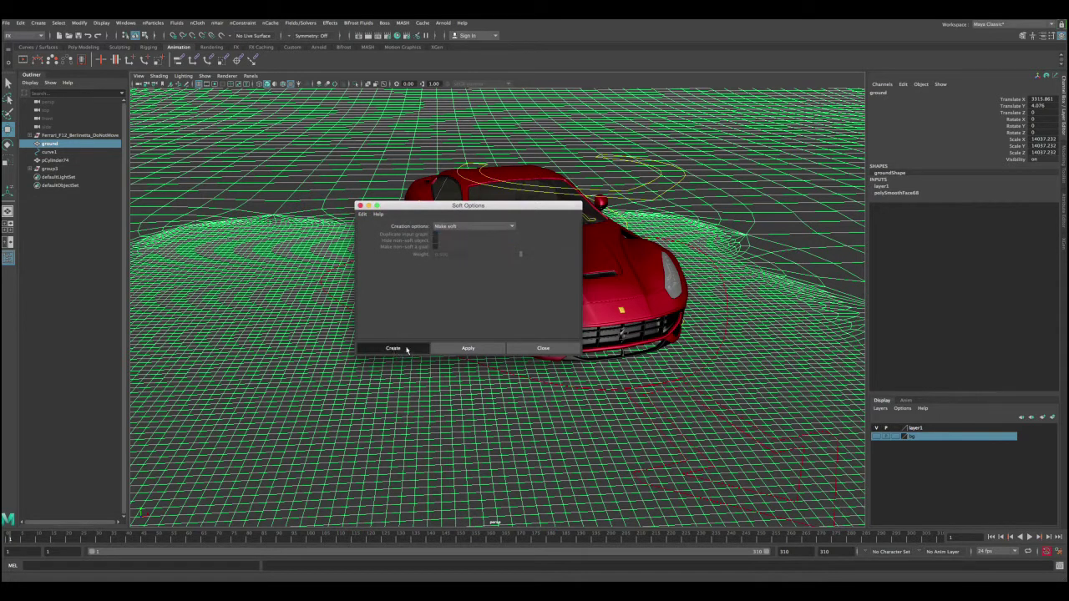
{"action": "left_click", "coordinate": [389, 349]}
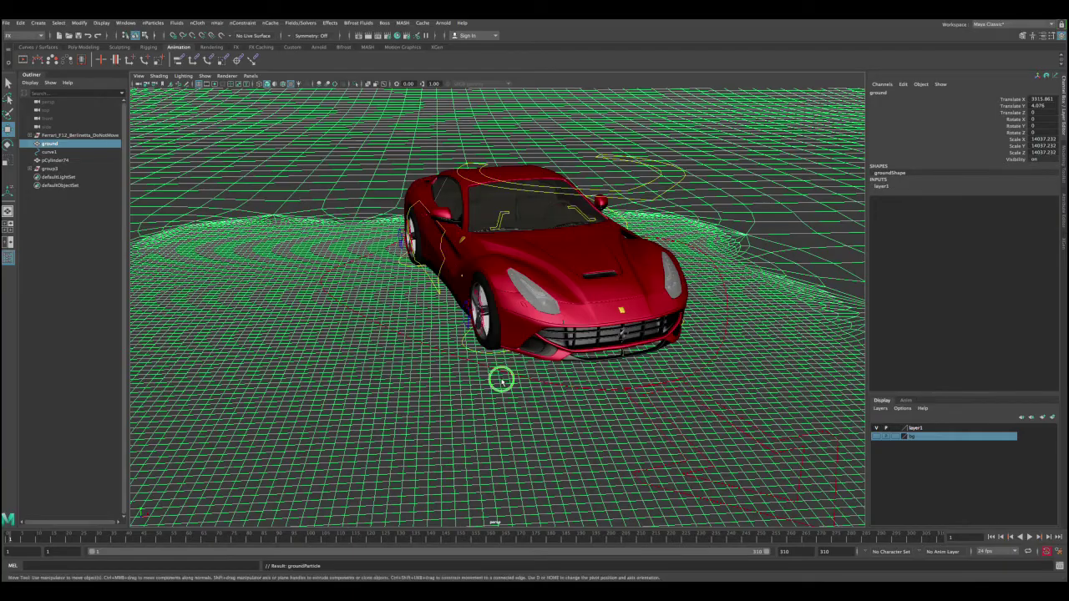
Expand the ground in the scene hierarchy, select groundParticle and examine how its particles are distributed around the car.
{"action": "right_click_drag", "start_coordinate": [503, 380], "coordinate": [349, 282], "text": "alt"}
{"action": "left_click_drag", "start_coordinate": [348, 282], "coordinate": [425, 314], "text": "alt"}
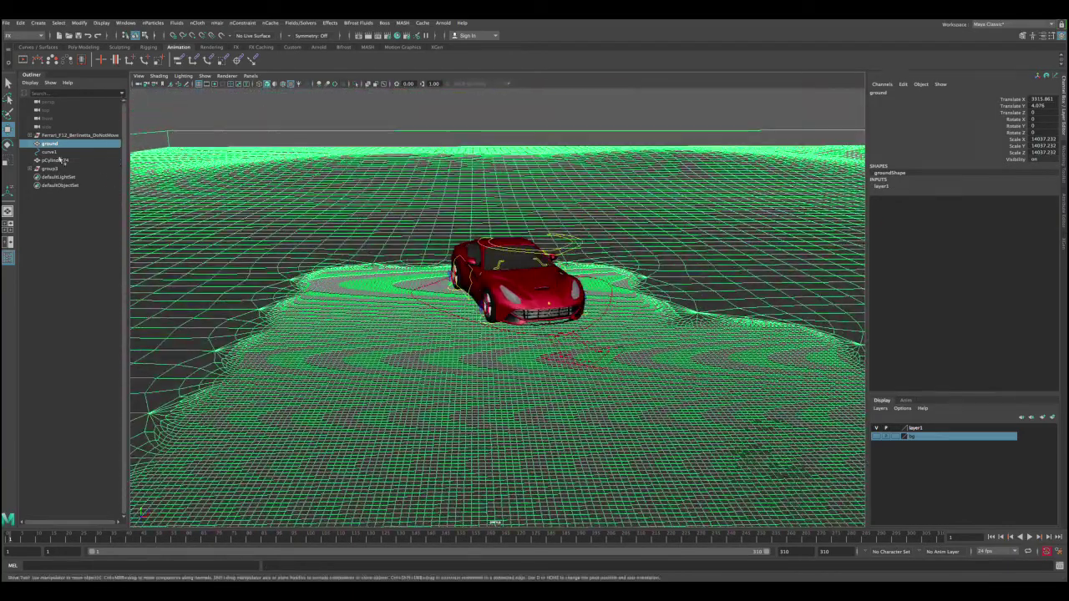
{"action": "left_click", "coordinate": [32, 144]}
{"action": "left_click", "coordinate": [54, 153]}
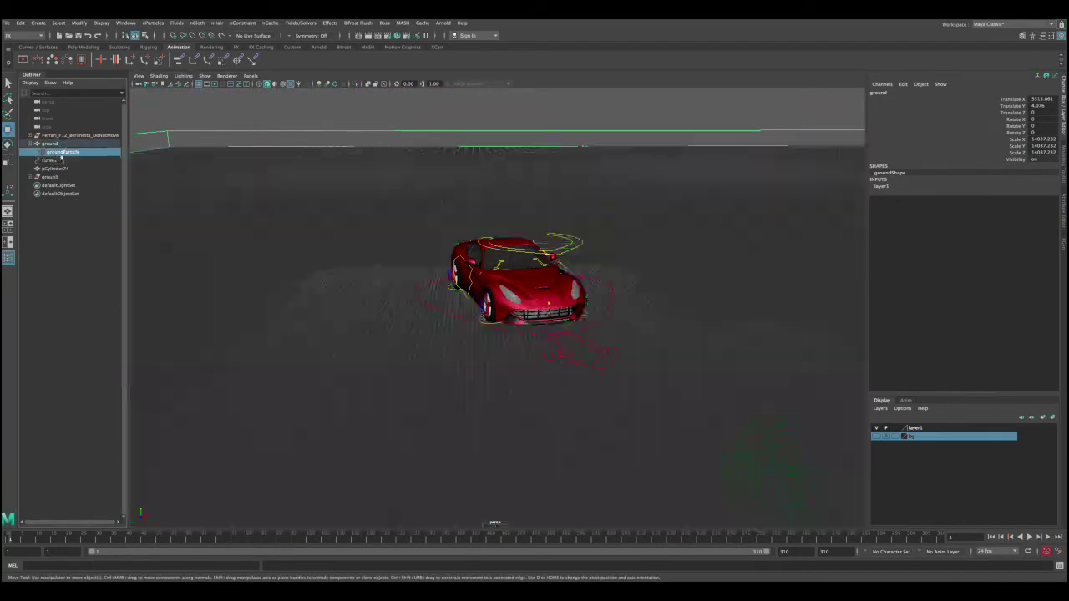
{"action": "left_click_drag", "start_coordinate": [339, 334], "coordinate": [327, 301], "text": "alt"}
{"action": "right_click_drag", "start_coordinate": [327, 301], "coordinate": [424, 392], "text": "alt"}
{"action": "middle_click_drag", "start_coordinate": [494, 375], "coordinate": [576, 338], "text": "alt"}
{"action": "left_click_drag", "start_coordinate": [576, 337], "coordinate": [475, 306], "text": "alt"}
{"action": "right_click_drag", "start_coordinate": [341, 302], "coordinate": [421, 382], "text": "alt"}
{"action": "left_click_drag", "start_coordinate": [501, 389], "coordinate": [434, 344], "text": "alt"}
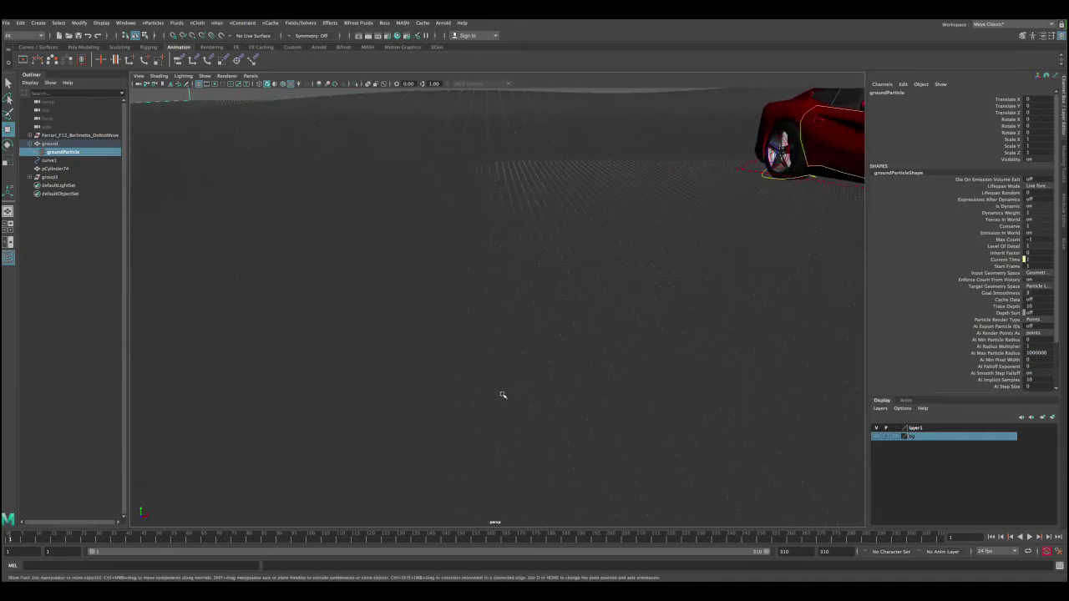
{"action": "right_click_drag", "start_coordinate": [510, 340], "coordinate": [477, 328], "text": "alt"}
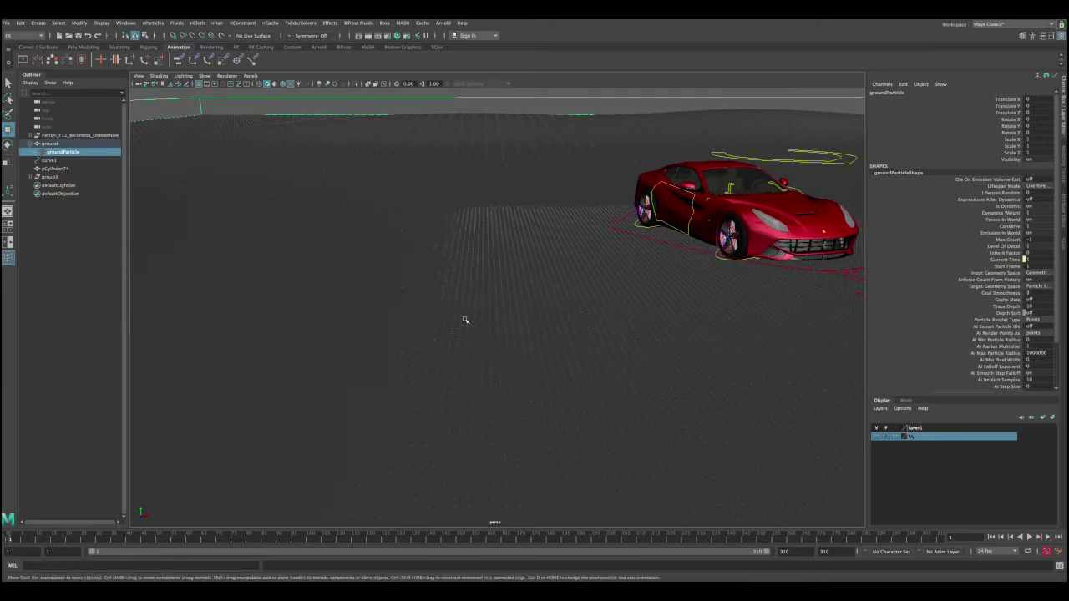
{"action": "left_click_drag", "start_coordinate": [518, 347], "coordinate": [574, 313], "text": "alt"}
{"action": "right_click_drag", "start_coordinate": [502, 336], "coordinate": [647, 442], "text": "alt"}
{"action": "left_click_drag", "start_coordinate": [648, 441], "coordinate": [678, 432], "text": "alt"}
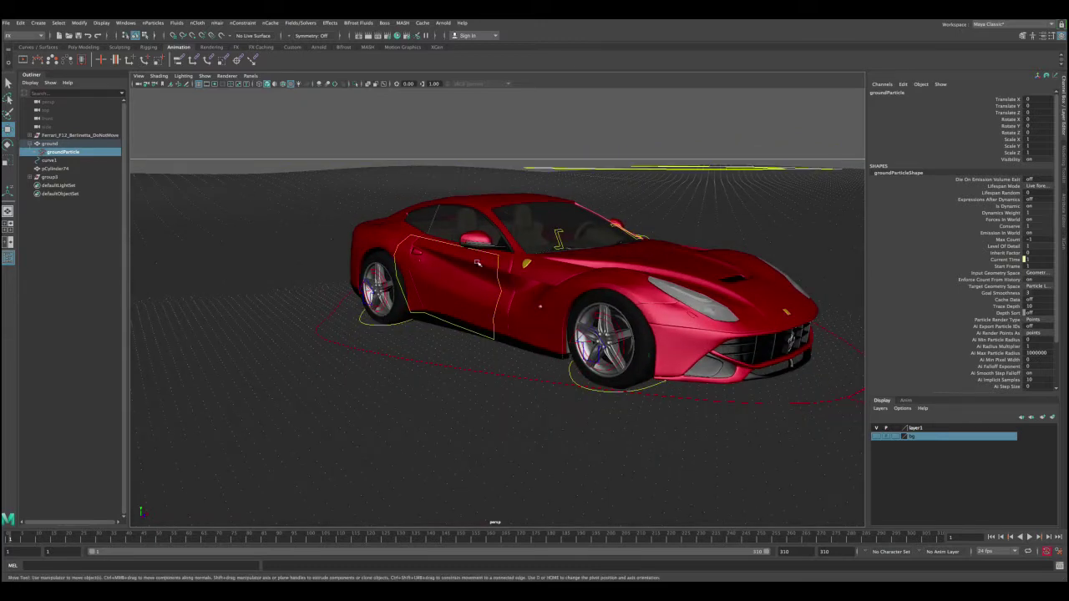
Play the animation with the ground particles selected, stop it and return to the first frame.
{"action": "key", "text": "ctrl+a"}
{"action": "key", "text": "ctrl+a"}
{"action": "right_click_drag", "start_coordinate": [710, 360], "coordinate": [618, 377], "text": "alt"}
{"action": "left_click", "coordinate": [1030, 538]}
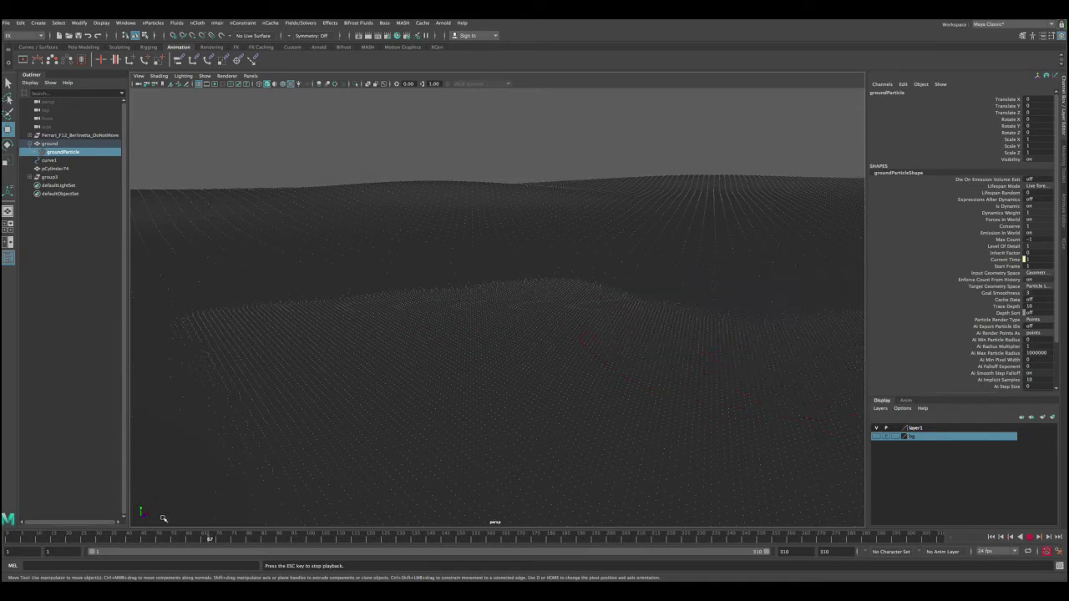
{"action": "key", "text": "Escape"}
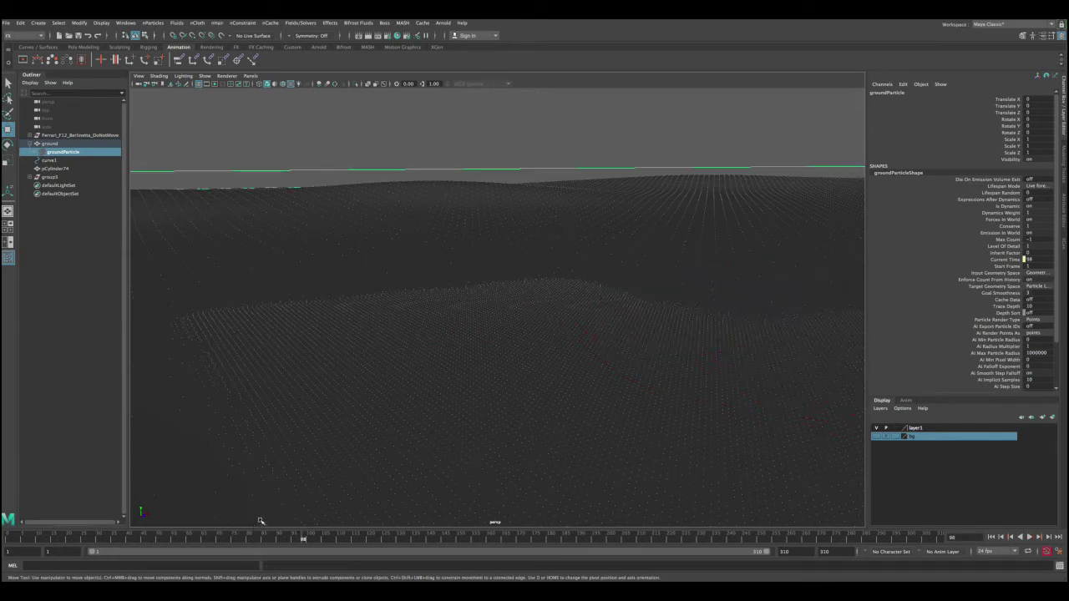
{"action": "left_click", "coordinate": [992, 537]}
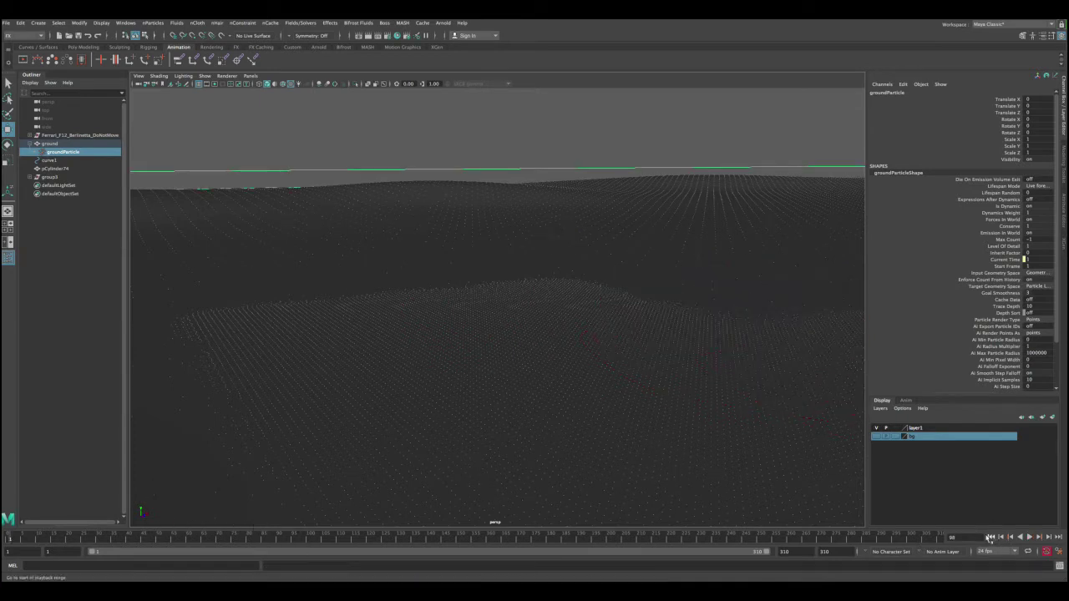
Set the timeline's playback speed to Play Every Frame, Free.
{"action": "left_click_drag", "start_coordinate": [584, 403], "coordinate": [449, 357], "text": "alt"}
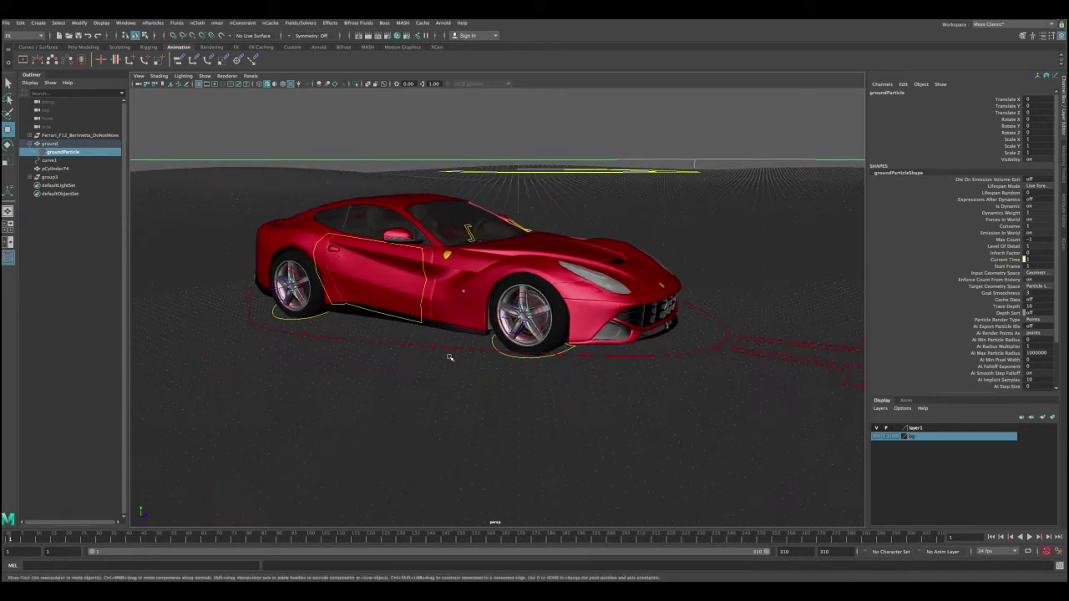
{"action": "right_click", "coordinate": [297, 538]}
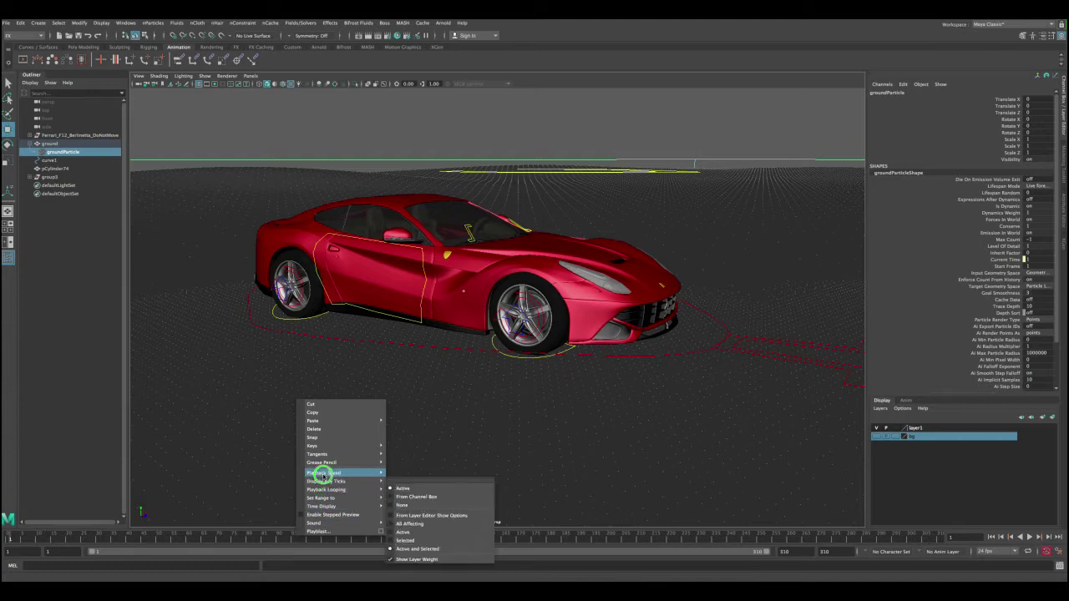
{"action": "mouse_move", "coordinate": [318, 473]}
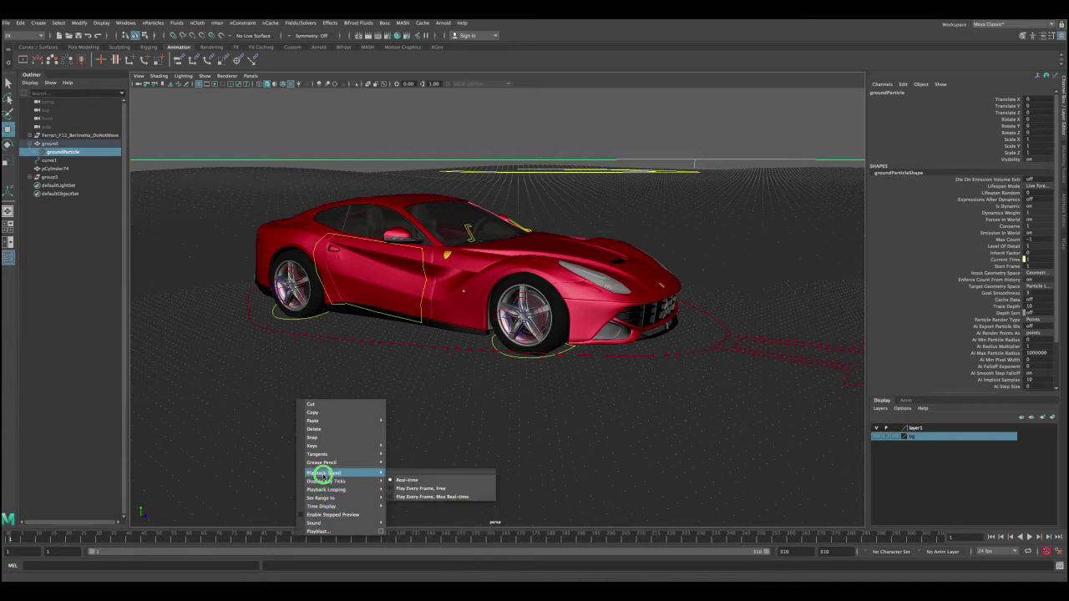
{"action": "left_click", "coordinate": [424, 489]}
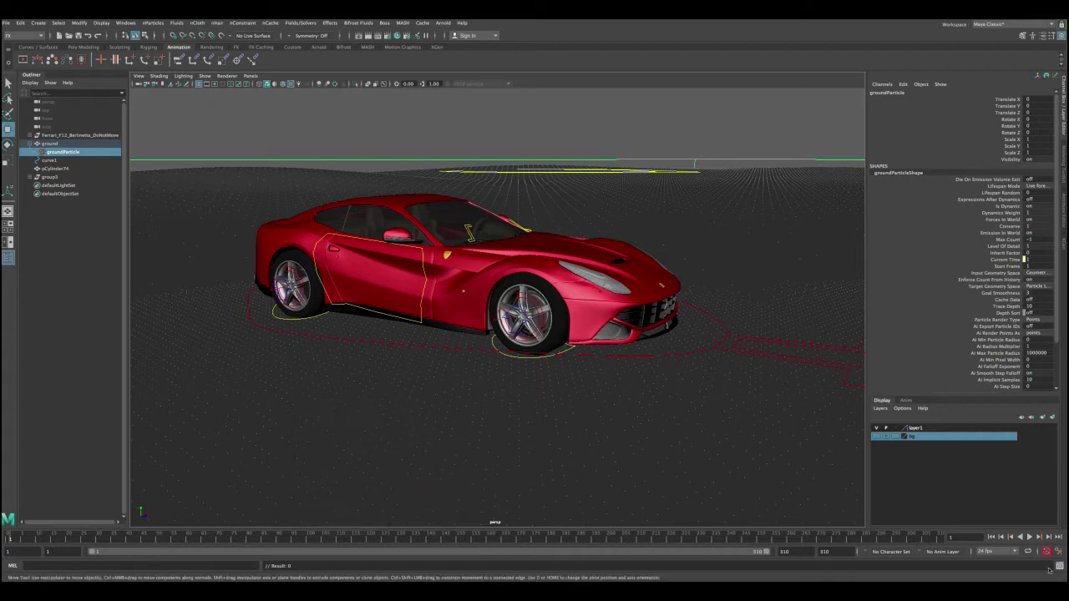
Play the scene with every frame evaluated, stop it and go back to frame 1.
{"action": "left_click", "coordinate": [1029, 538]}
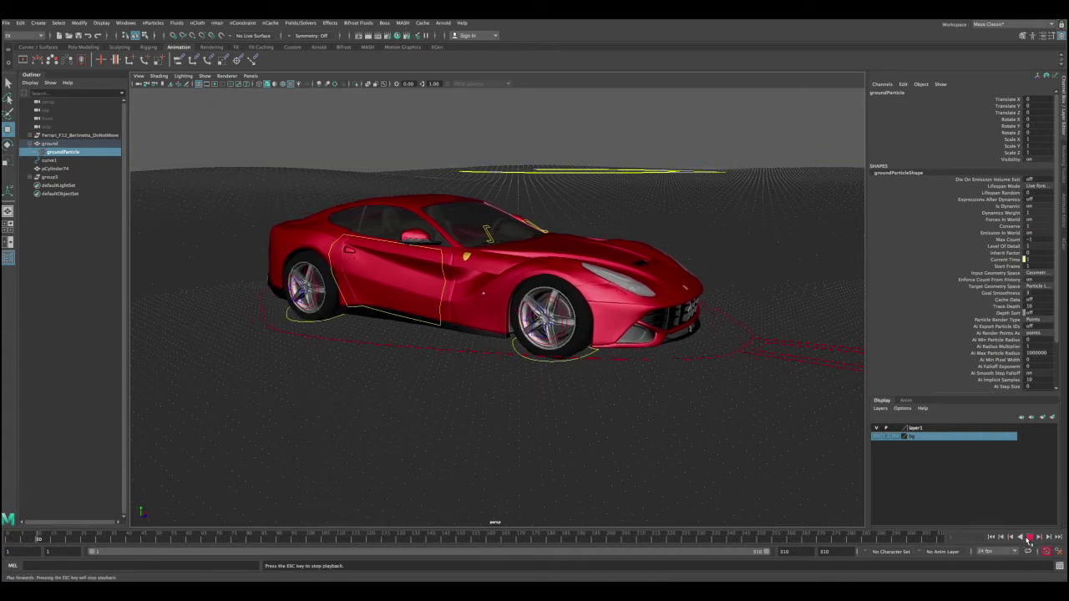
{"action": "right_click", "coordinate": [1028, 540]}
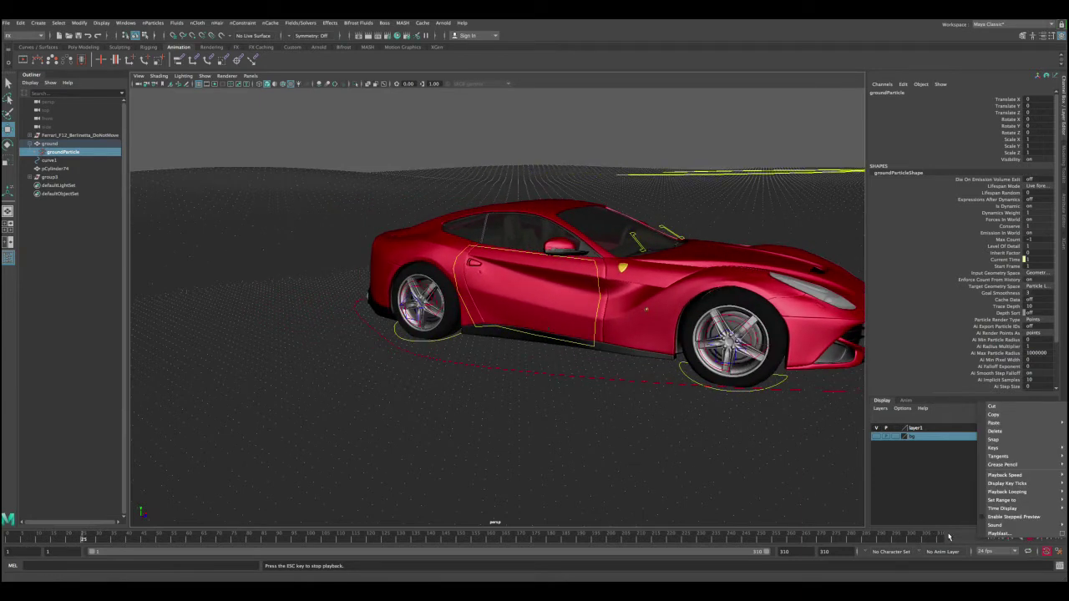
{"action": "key", "text": "Escape"}
{"action": "left_click", "coordinate": [992, 538]}
Examine the area where the car's wheels meet the ground particles, from the side and from beneath.
{"action": "right_click_drag", "start_coordinate": [576, 409], "coordinate": [469, 380], "text": "alt"}
{"action": "left_click_drag", "start_coordinate": [469, 380], "coordinate": [573, 378], "text": "alt"}
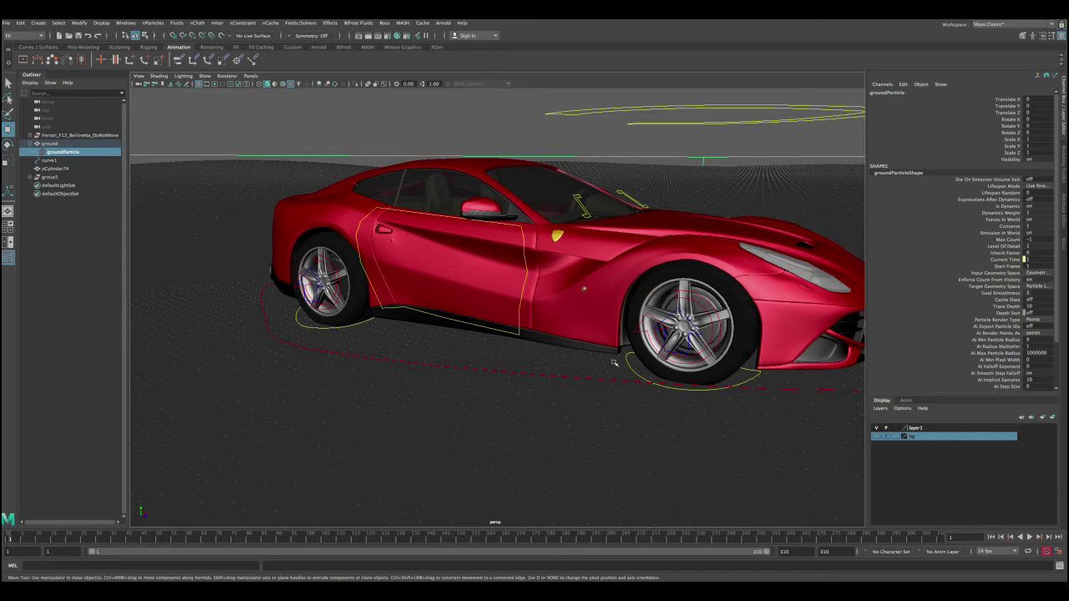
{"action": "left_click_drag", "start_coordinate": [585, 386], "coordinate": [538, 357], "text": "alt"}
{"action": "right_click_drag", "start_coordinate": [561, 364], "coordinate": [672, 355], "text": "alt"}
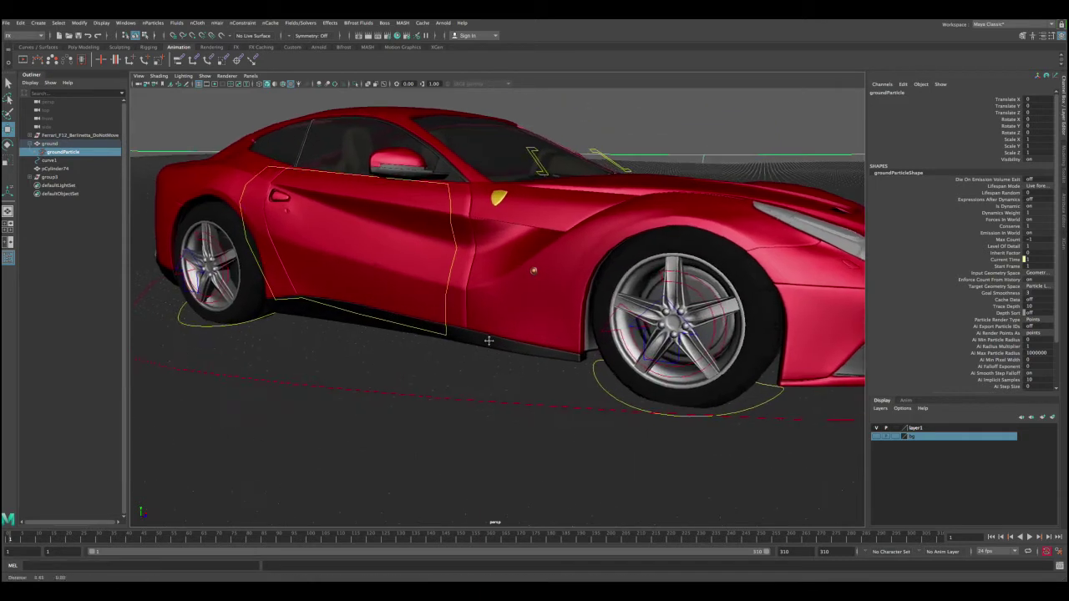
{"action": "middle_click_drag", "start_coordinate": [681, 345], "coordinate": [460, 341], "text": "alt"}
{"action": "left_click_drag", "start_coordinate": [460, 341], "coordinate": [457, 335], "text": "alt"}
{"action": "right_click_drag", "start_coordinate": [442, 304], "coordinate": [468, 307], "text": "alt"}
{"action": "left_click_drag", "start_coordinate": [447, 327], "coordinate": [461, 260], "text": "alt"}
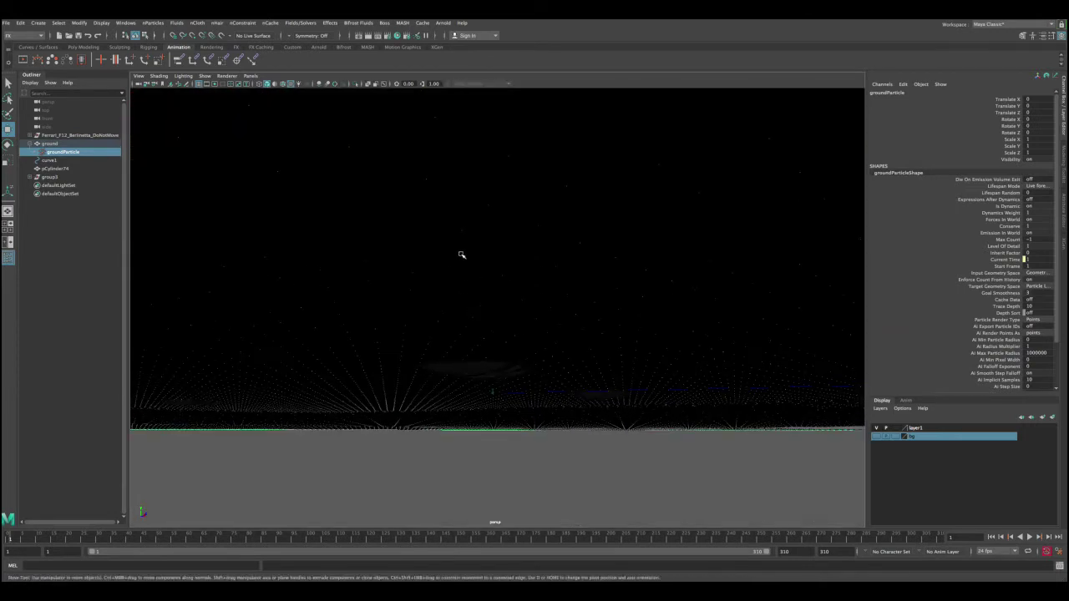
Select the ground mesh and inspect from below where the tires meet its faces, comparing tire size with grid density.
{"action": "left_click", "coordinate": [457, 258]}
{"action": "right_click_drag", "start_coordinate": [466, 311], "coordinate": [498, 358], "text": "alt"}
{"action": "left_click_drag", "start_coordinate": [500, 364], "coordinate": [488, 336], "text": "alt"}
{"action": "right_click_drag", "start_coordinate": [473, 329], "coordinate": [485, 348], "text": "alt"}
{"action": "left_click_drag", "start_coordinate": [485, 349], "coordinate": [460, 332], "text": "alt"}
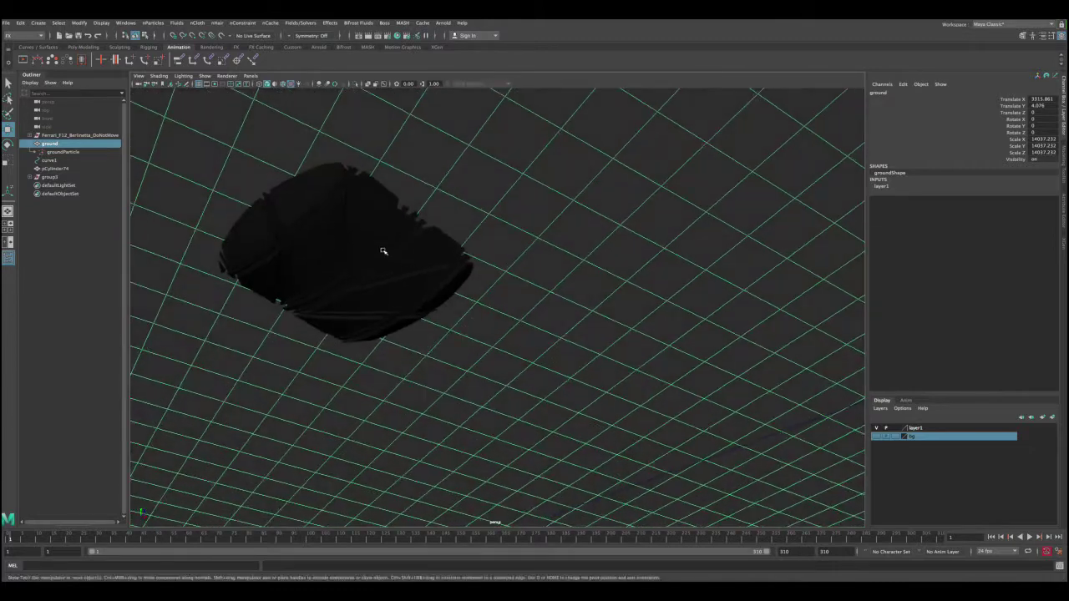
{"action": "left_click_drag", "start_coordinate": [406, 260], "coordinate": [418, 298], "text": "alt"}
{"action": "right_click_drag", "start_coordinate": [464, 320], "coordinate": [430, 313], "text": "alt"}
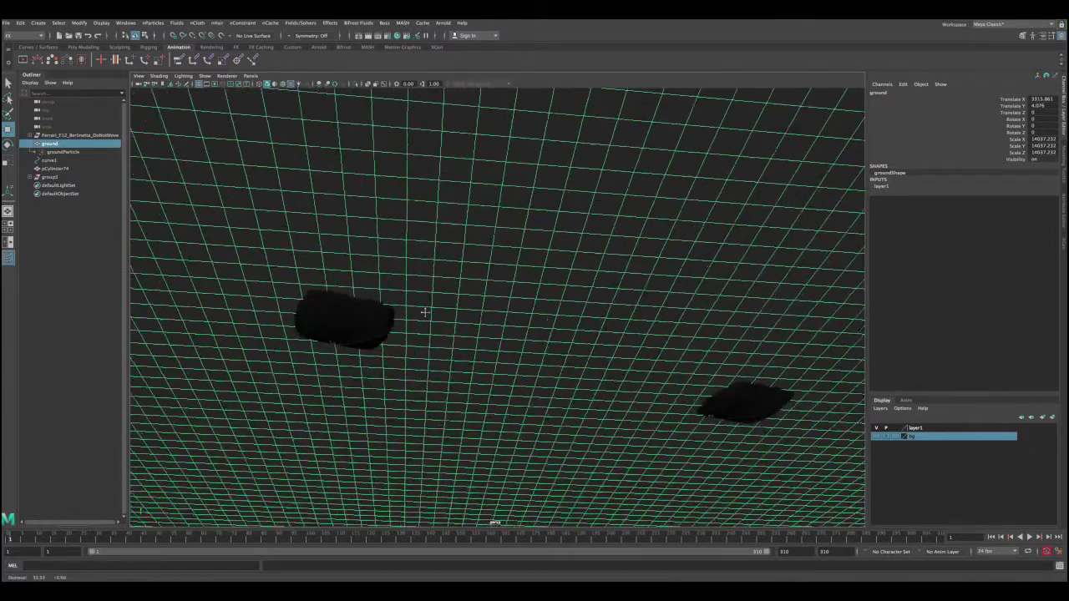
{"action": "middle_click_drag", "start_coordinate": [719, 447], "coordinate": [596, 413], "text": "alt"}
{"action": "left_click_drag", "start_coordinate": [596, 413], "coordinate": [593, 364], "text": "alt"}
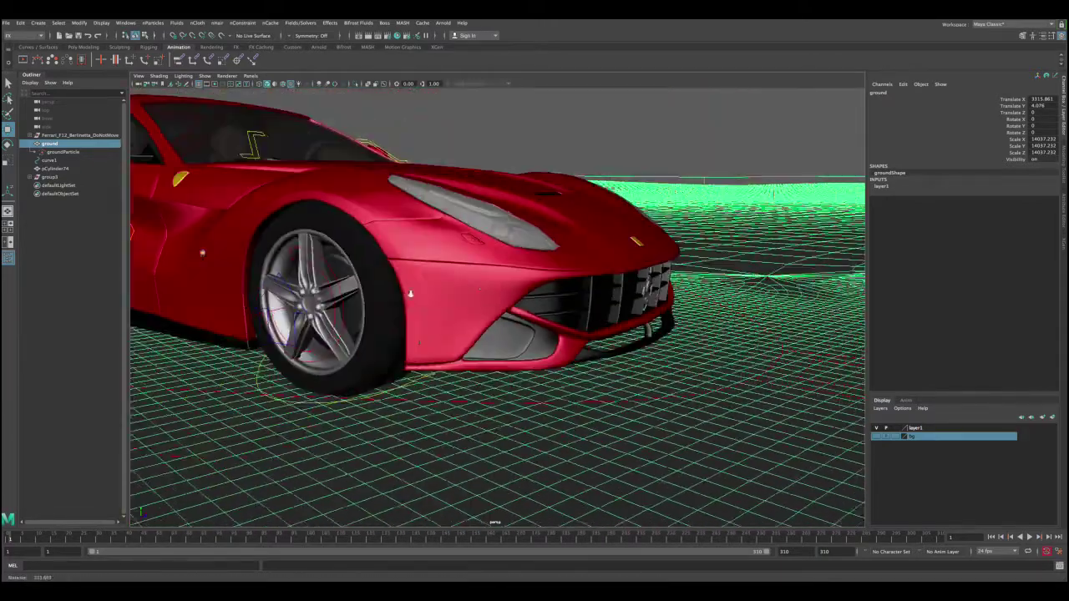
{"action": "left_click_drag", "start_coordinate": [410, 294], "coordinate": [474, 311], "text": "alt"}
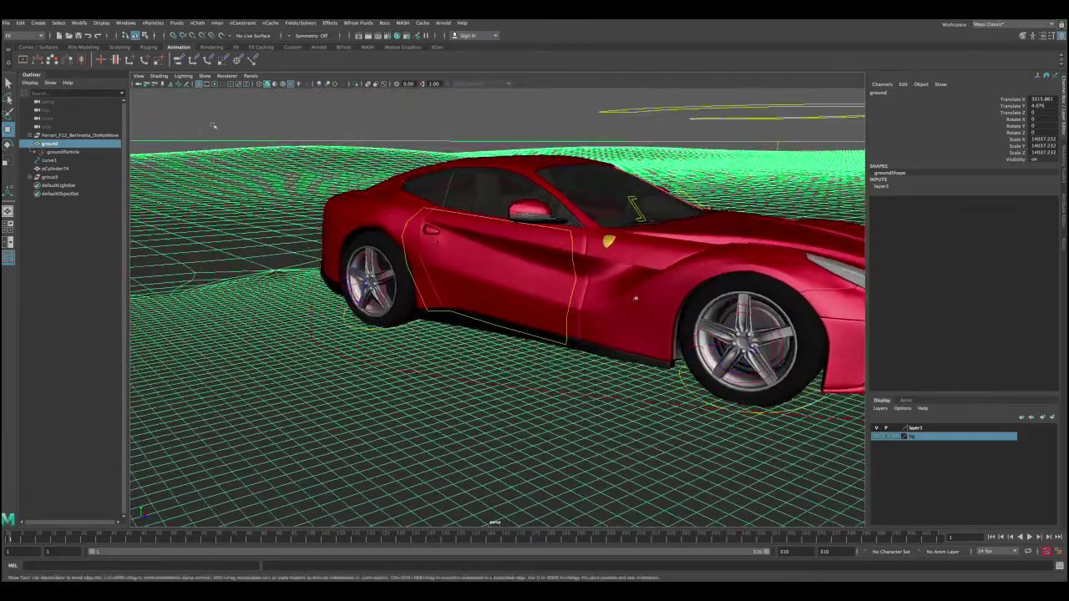
Deselect the ground and expand the Ferrari's Car_All hierarchy to expose the contents of all four tire groups.
{"action": "left_click", "coordinate": [218, 134]}
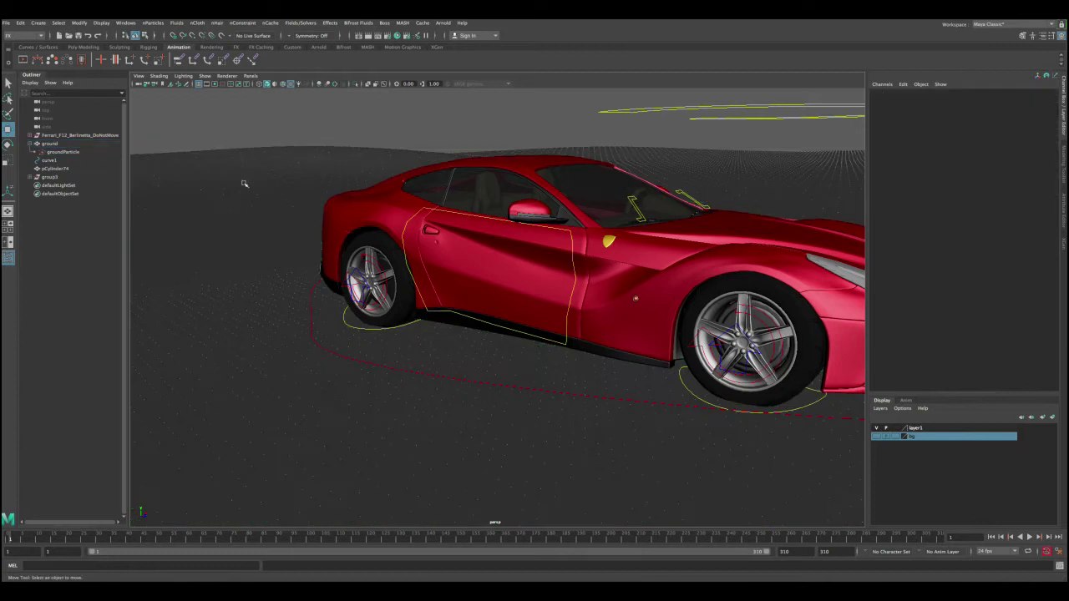
{"action": "left_click", "coordinate": [31, 136]}
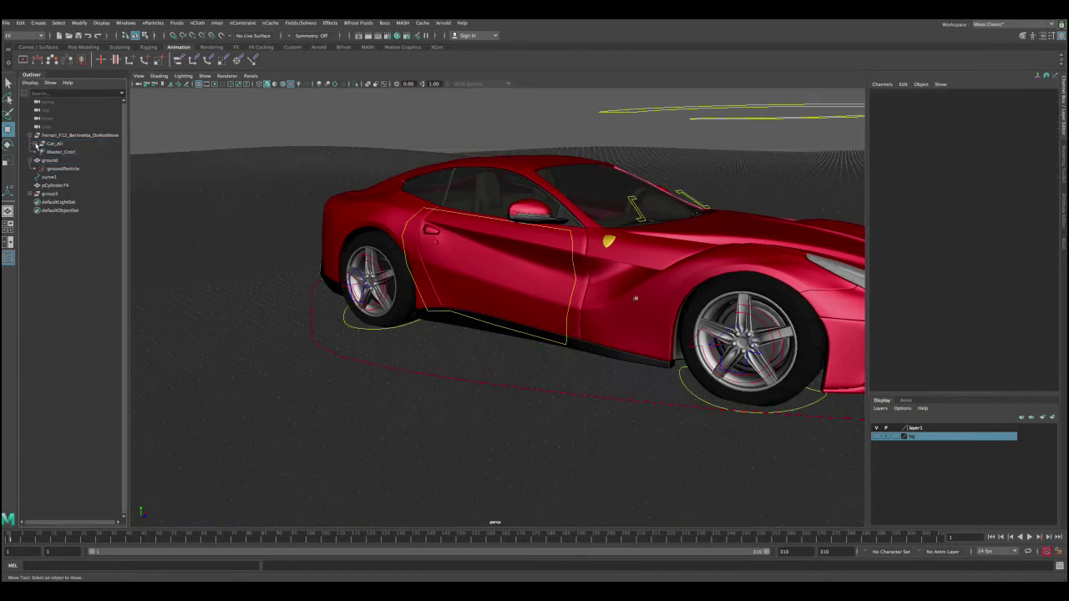
{"action": "left_click", "coordinate": [35, 143]}
{"action": "left_click", "coordinate": [40, 177]}
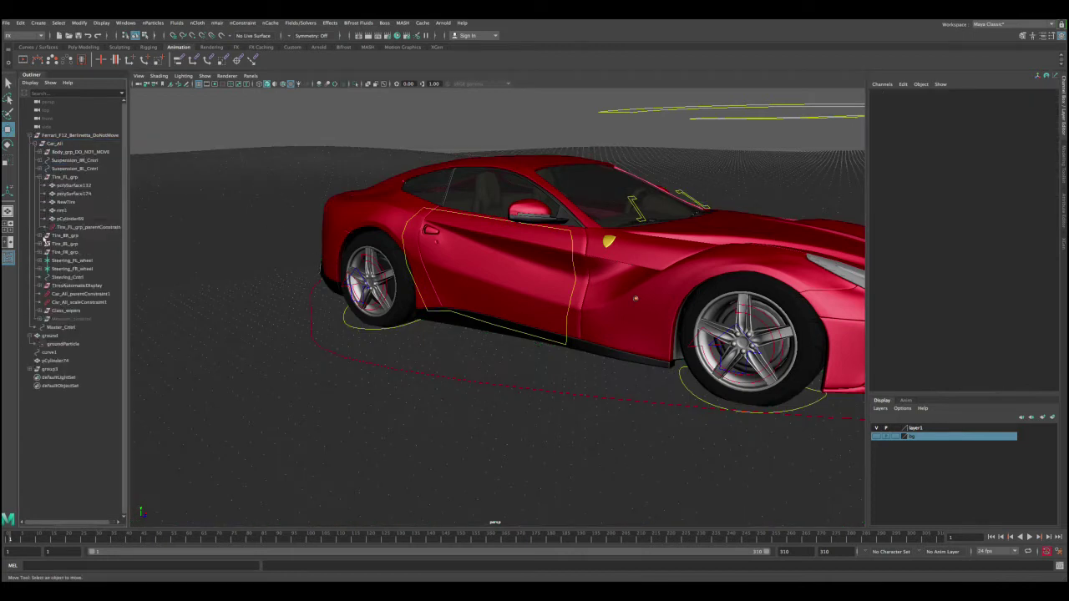
{"action": "left_click", "coordinate": [42, 236]}
{"action": "left_click", "coordinate": [40, 294]}
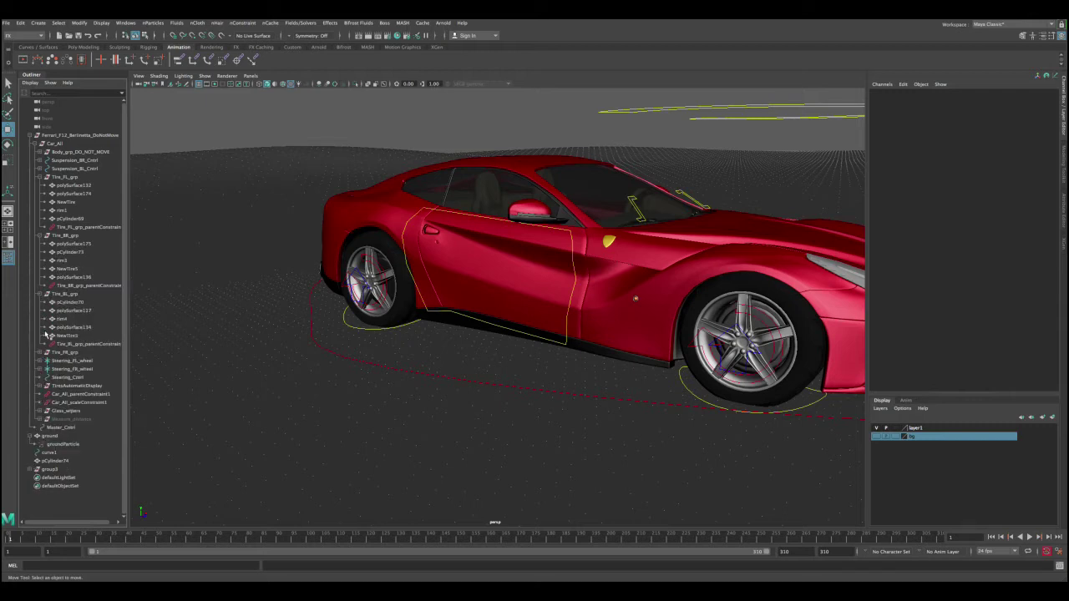
{"action": "left_click", "coordinate": [40, 353]}
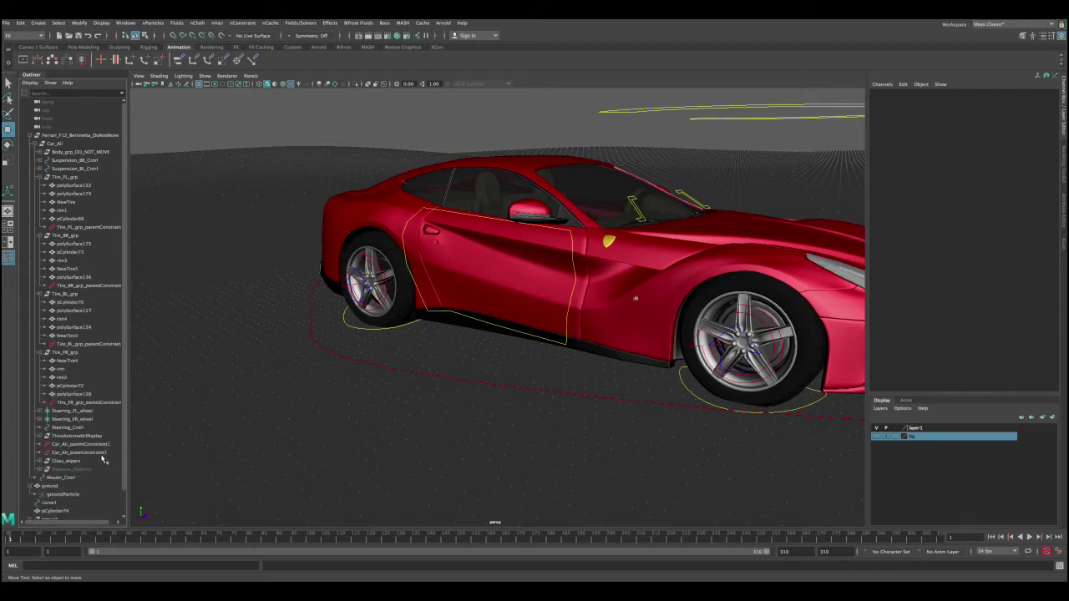
Make groundParticle collide with NewTire4 in Tire_FR_grp, using default collision settings: resilience 1, friction 0, offset 0.010.
{"action": "left_click", "coordinate": [76, 495]}
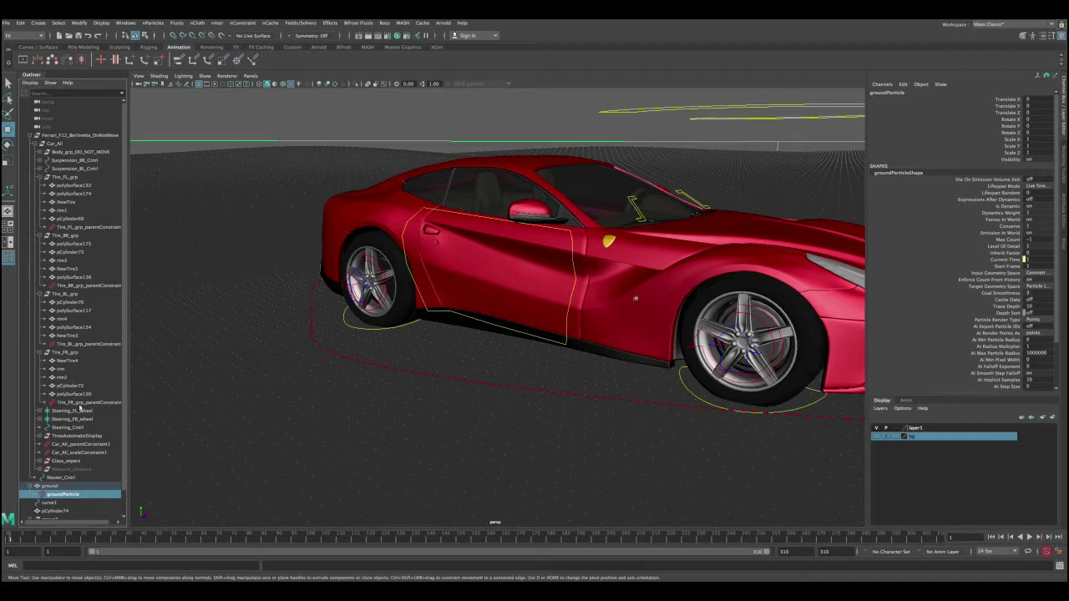
{"action": "left_click", "coordinate": [67, 361]}
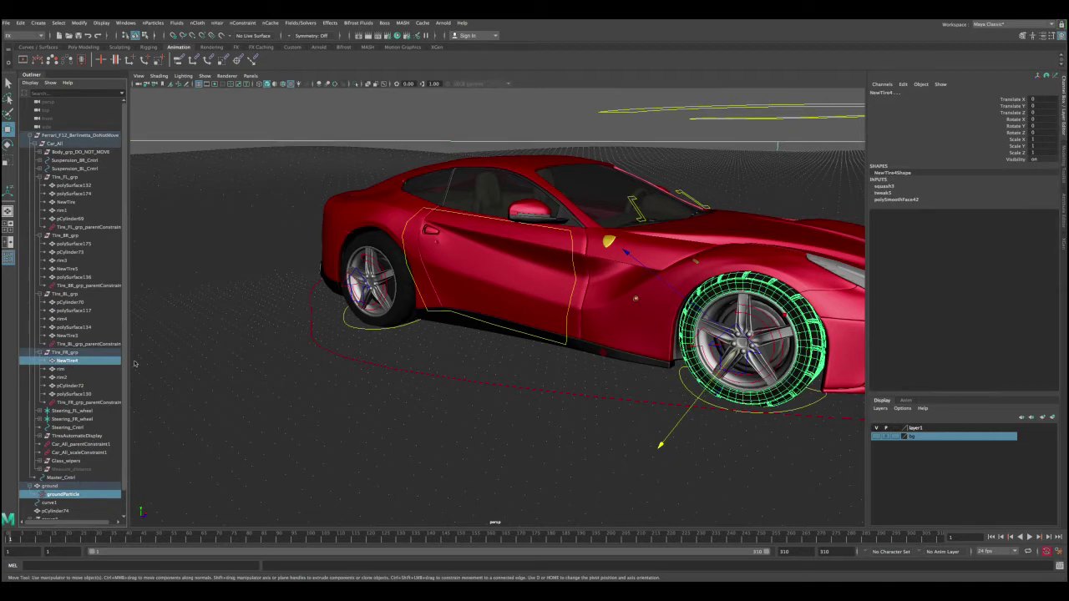
{"action": "left_click", "coordinate": [151, 23]}
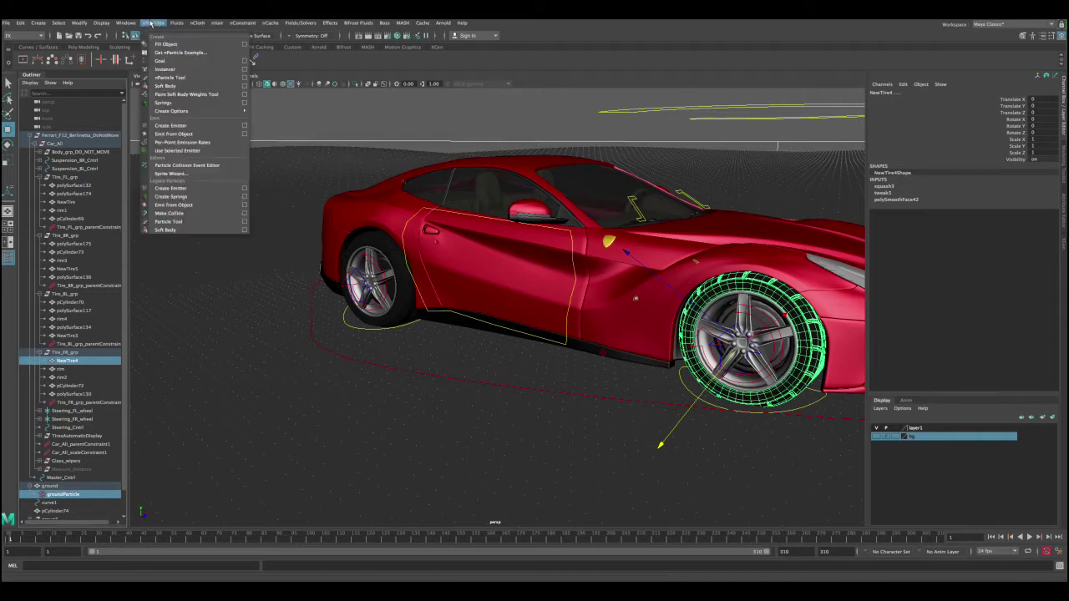
{"action": "left_click", "coordinate": [242, 215]}
{"action": "left_click", "coordinate": [362, 214]}
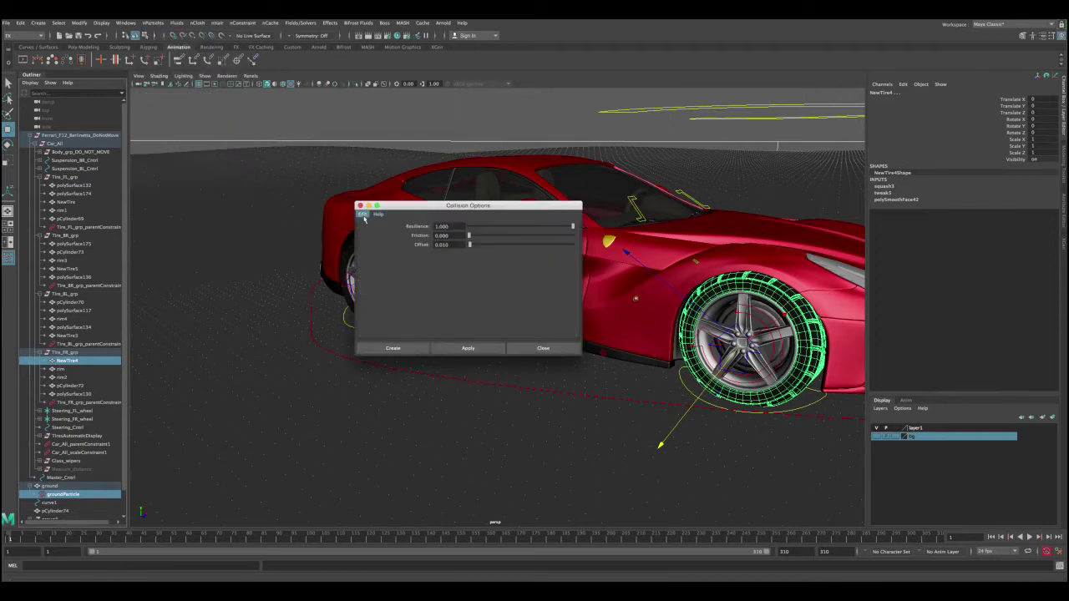
{"action": "left_click", "coordinate": [376, 232]}
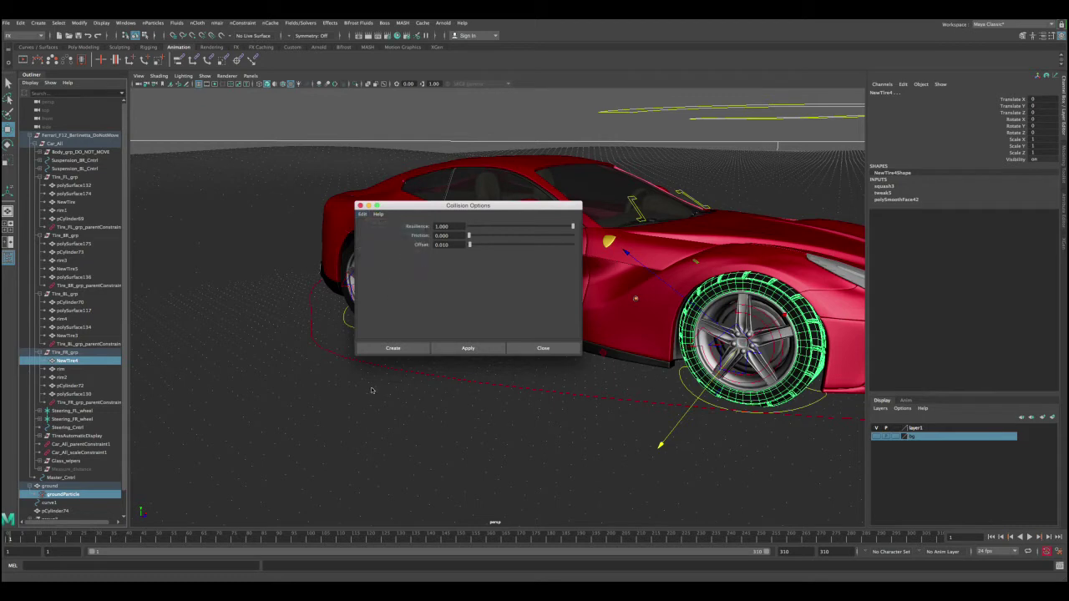
{"action": "left_click", "coordinate": [393, 351]}
{"action": "left_click_drag", "start_coordinate": [410, 339], "coordinate": [411, 322], "text": "alt"}
Make groundParticle collide with the back-left tire, NewTire3 in Tire_BL_grp.
{"action": "left_click", "coordinate": [66, 494]}
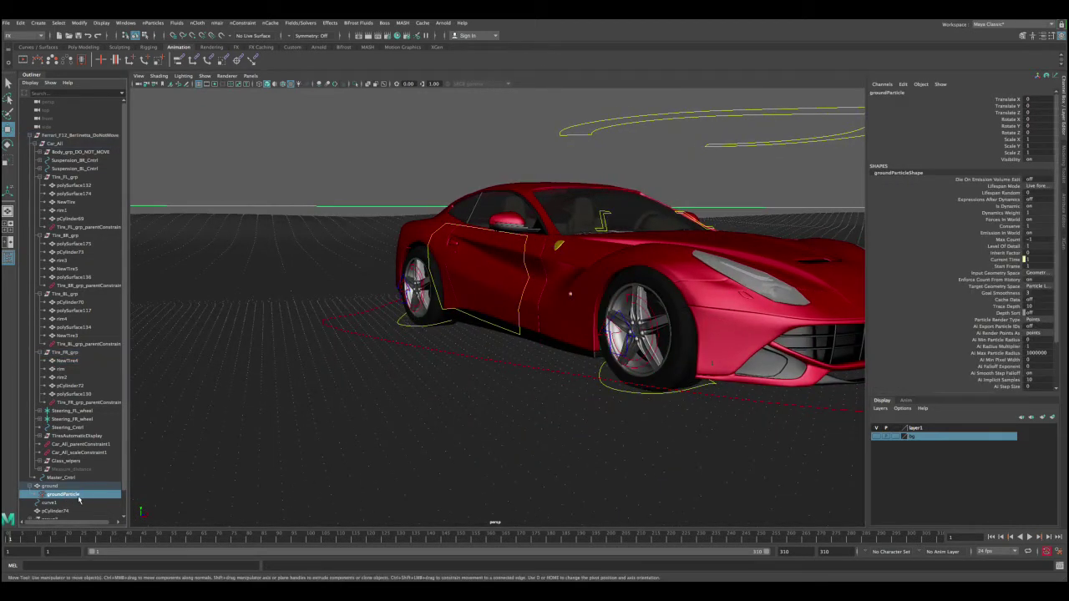
{"action": "left_click", "coordinate": [79, 337], "text": "ctrl"}
{"action": "left_click_drag", "start_coordinate": [512, 314], "coordinate": [415, 311], "text": "alt"}
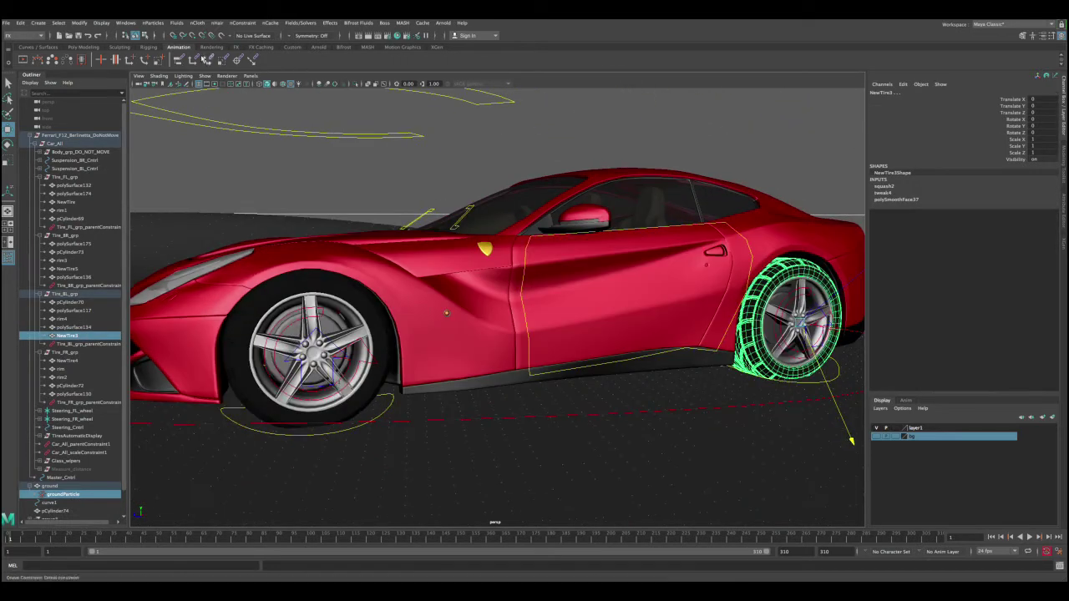
{"action": "left_click", "coordinate": [154, 23]}
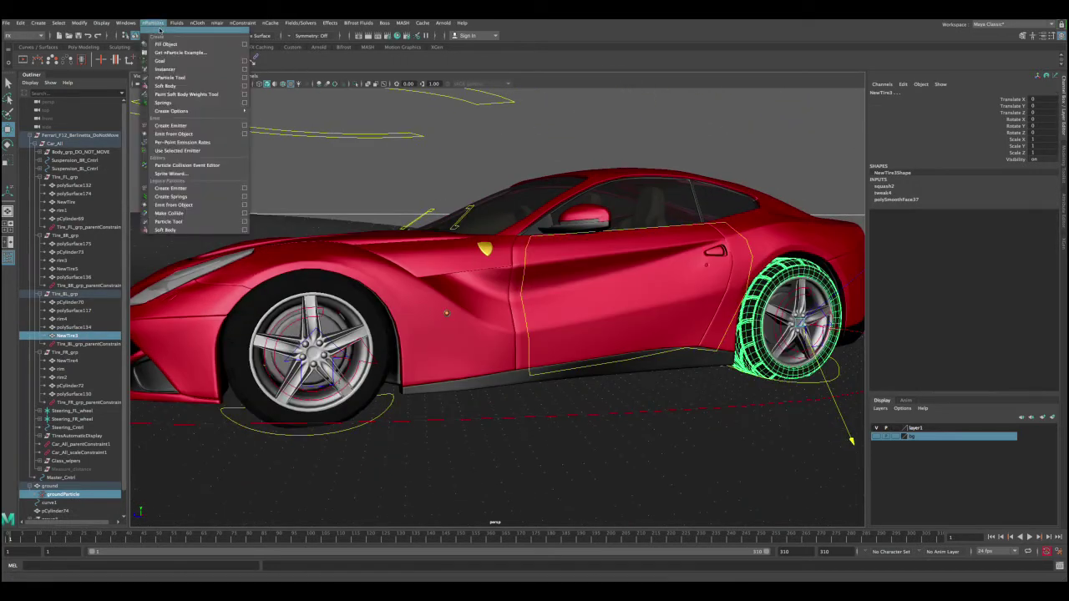
{"action": "left_click", "coordinate": [176, 214]}
{"action": "right_click_drag", "start_coordinate": [431, 344], "coordinate": [399, 348], "text": "alt"}
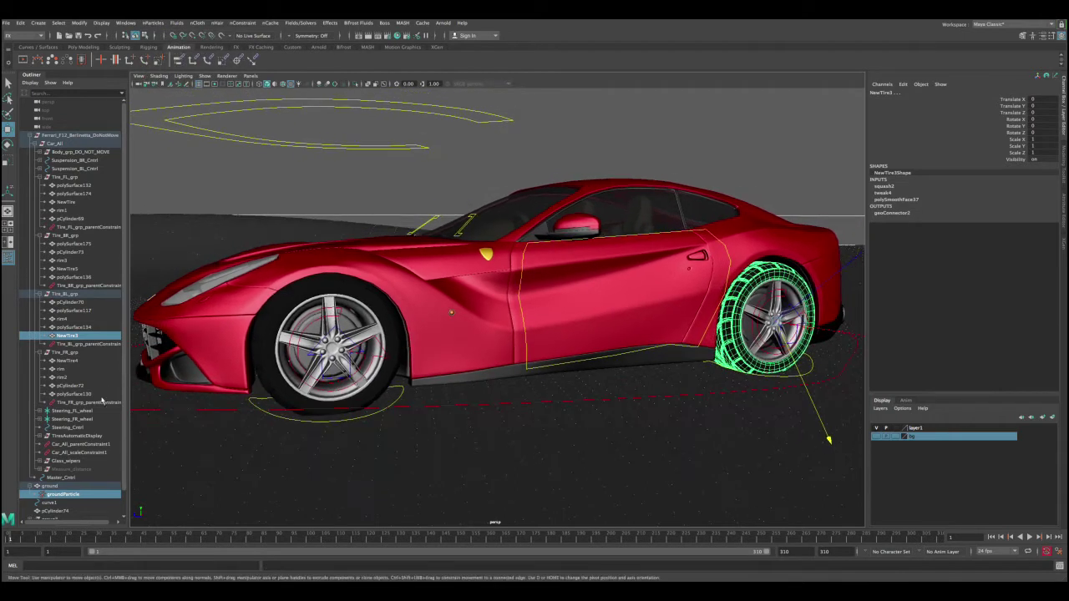
Make groundParticle collide with the back-right tire, NewTire5 in Tire_BR_grp.
{"action": "left_click", "coordinate": [73, 498]}
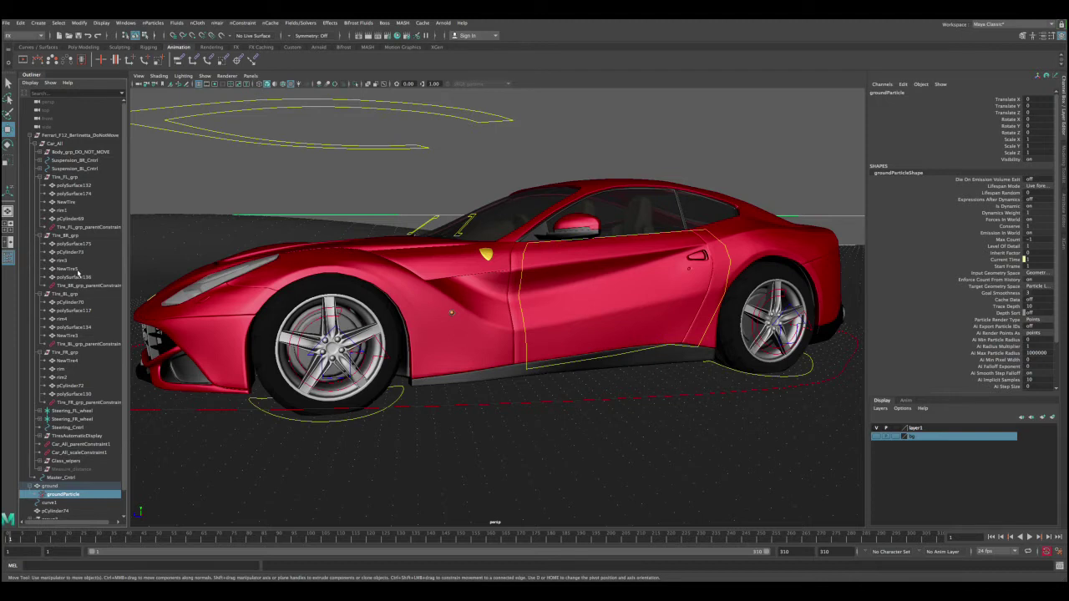
{"action": "left_click", "coordinate": [78, 270], "text": "ctrl"}
{"action": "left_click_drag", "start_coordinate": [389, 303], "coordinate": [468, 309], "text": "alt"}
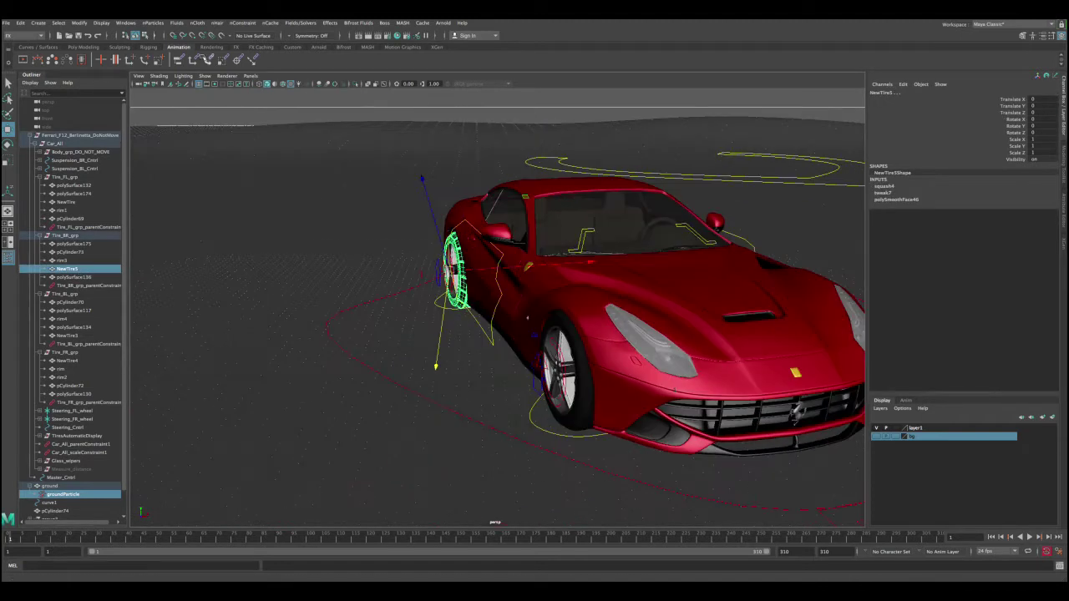
{"action": "left_click", "coordinate": [152, 22]}
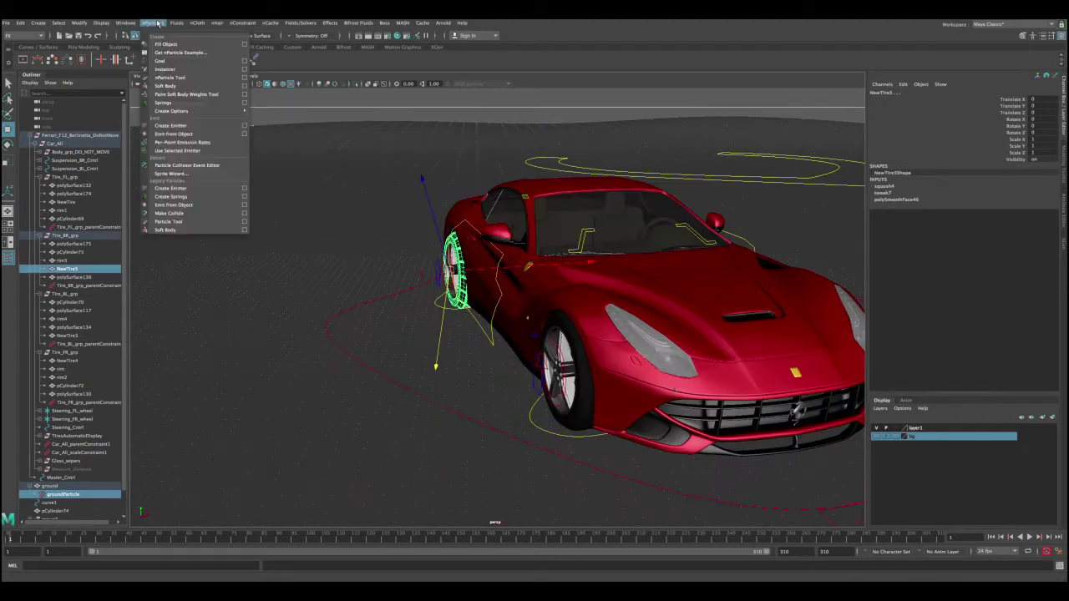
{"action": "left_click", "coordinate": [179, 214]}
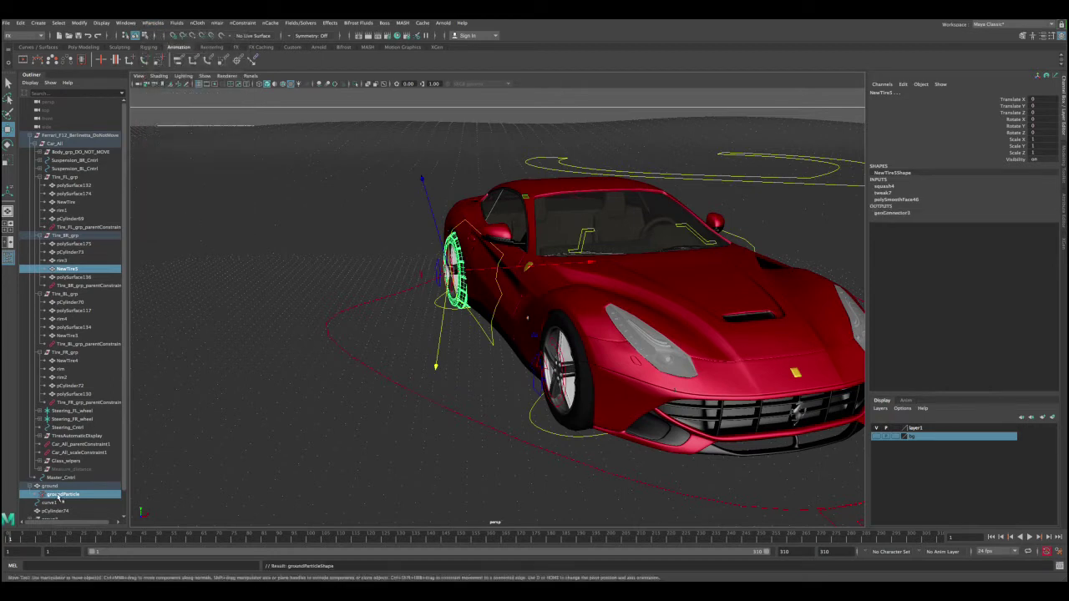
Make groundParticle collide with the front-left tire, NewTire in Tire_FL_grp, and clear the selection.
{"action": "left_click", "coordinate": [59, 496]}
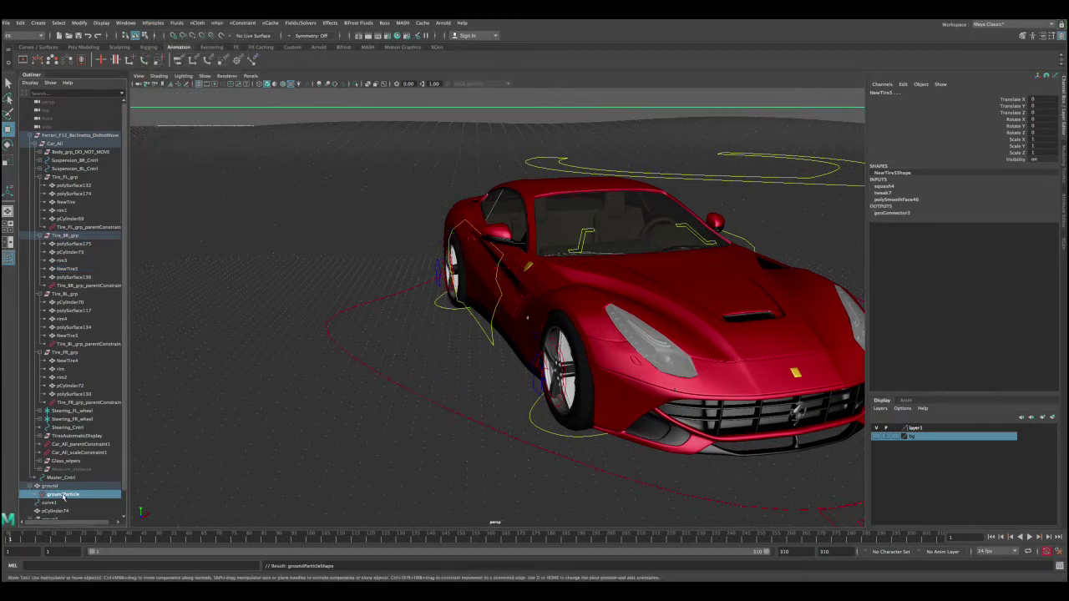
{"action": "left_click", "coordinate": [76, 205], "text": "ctrl"}
{"action": "left_click_drag", "start_coordinate": [551, 309], "coordinate": [334, 251], "text": "alt"}
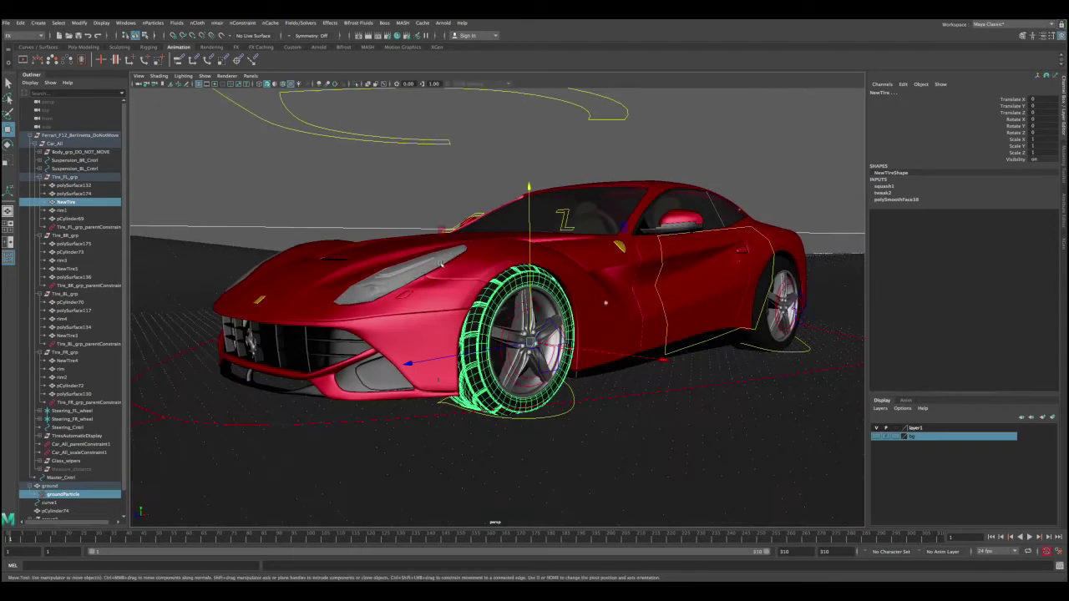
{"action": "left_click", "coordinate": [153, 22]}
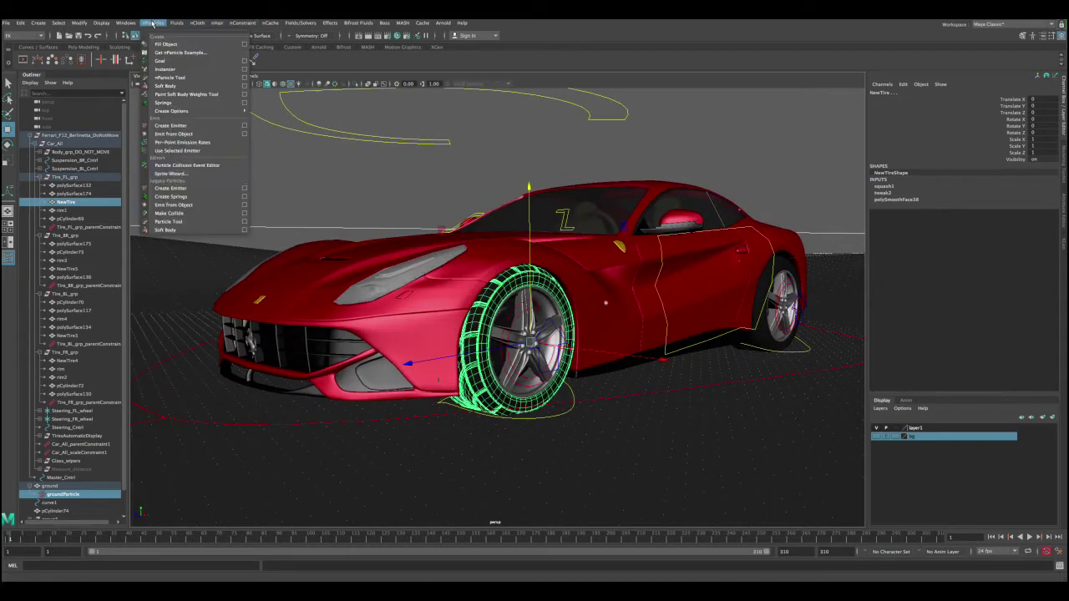
{"action": "left_click", "coordinate": [171, 214]}
{"action": "left_click", "coordinate": [406, 208]}
{"action": "left_click_drag", "start_coordinate": [406, 208], "coordinate": [472, 279], "text": "alt"}
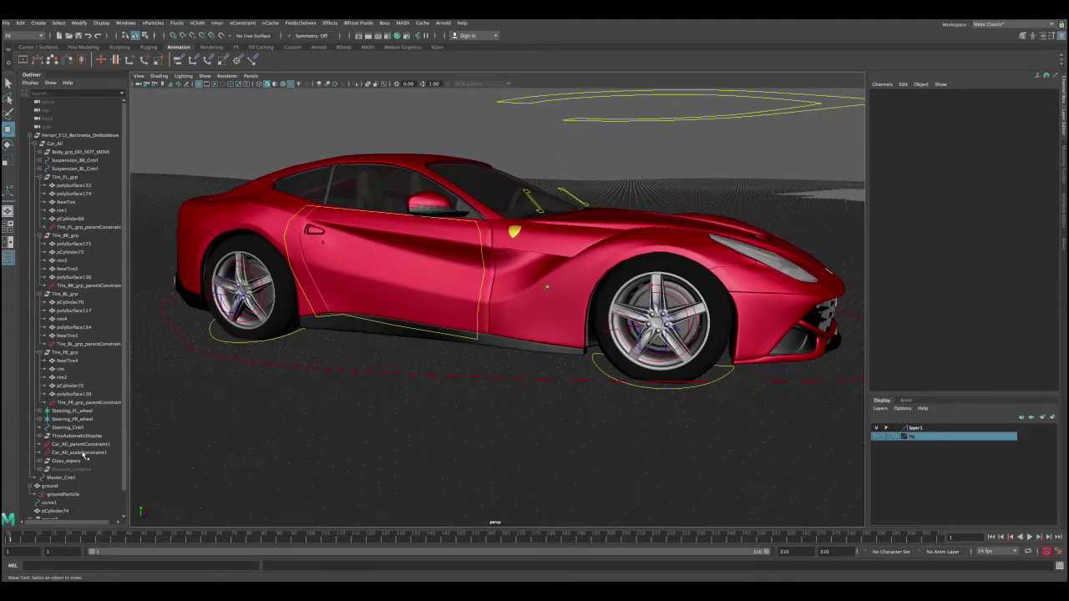
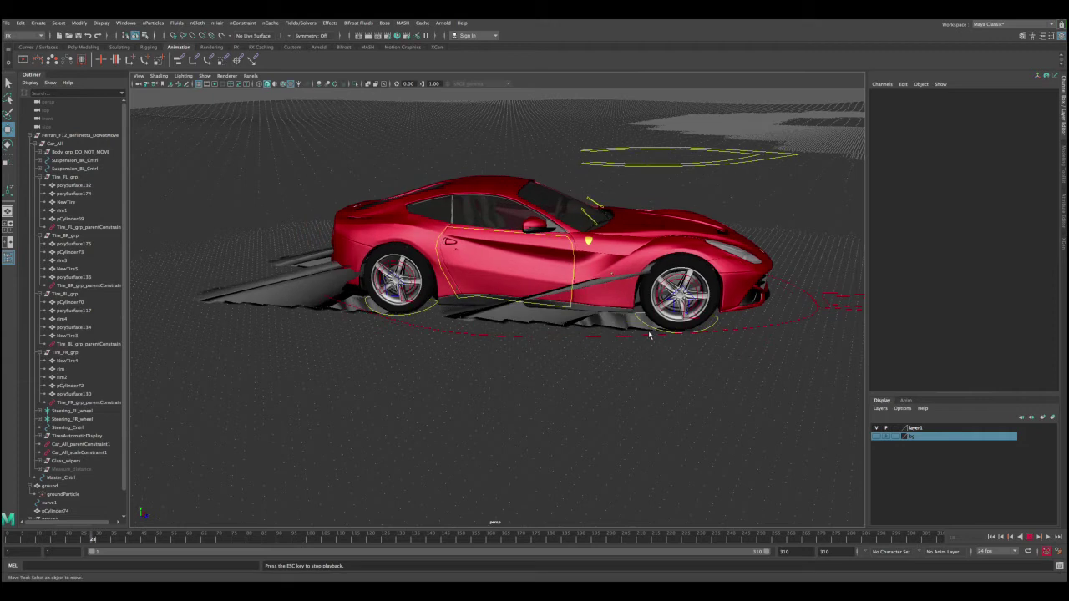
Stop the simulation playback and examine the ground deformation behind the tires from the side and from beneath.
{"action": "key", "text": "Escape"}
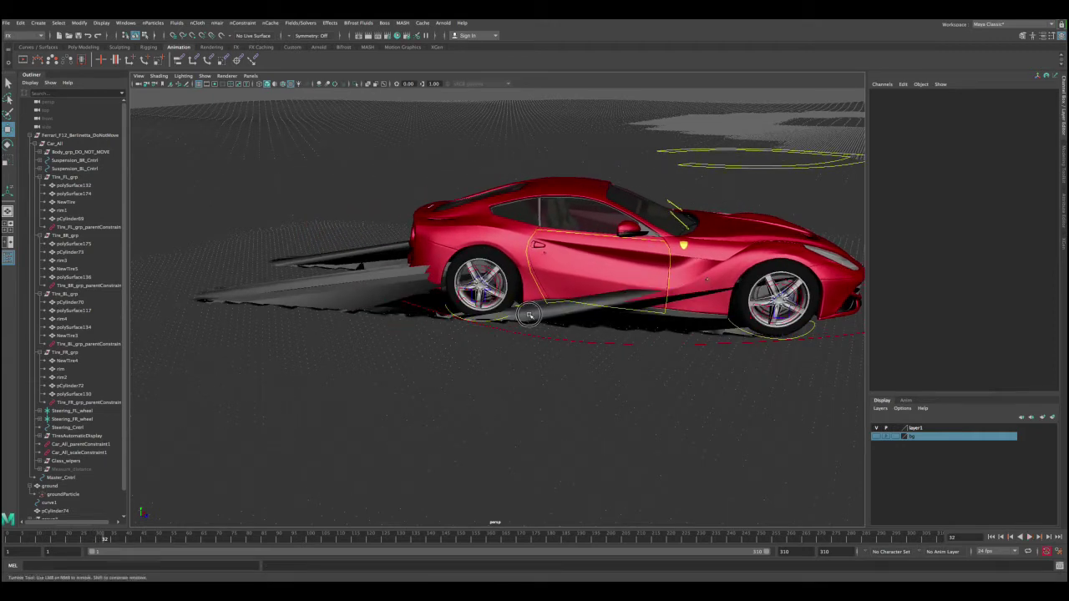
{"action": "left_click_drag", "start_coordinate": [549, 321], "coordinate": [712, 252], "text": "alt"}
{"action": "left_click_drag", "start_coordinate": [521, 332], "coordinate": [564, 302], "text": "alt"}
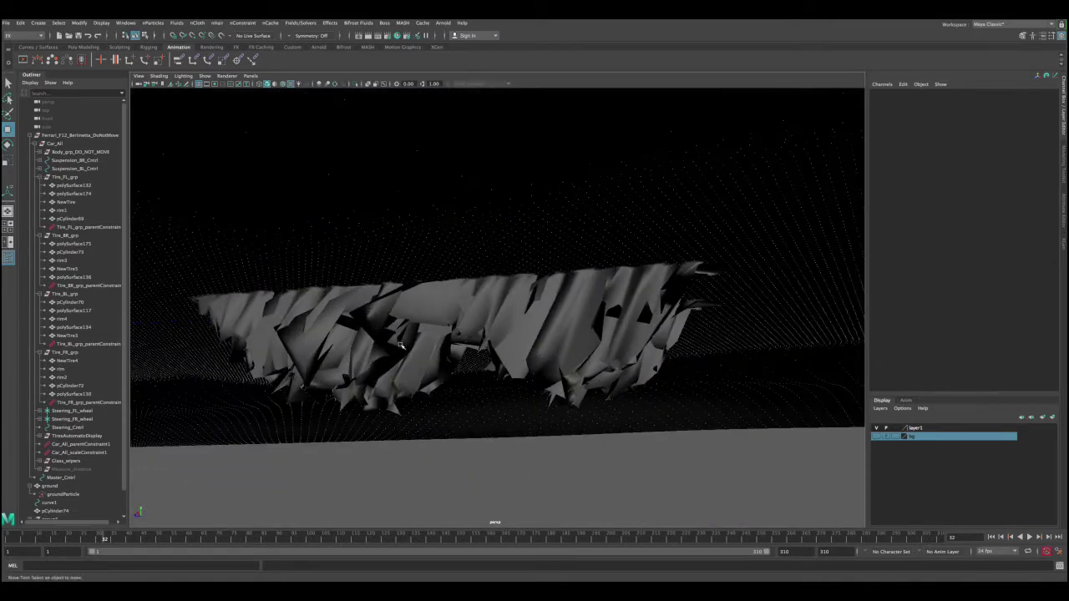
{"action": "left_click_drag", "start_coordinate": [357, 398], "coordinate": [519, 305], "text": "alt"}
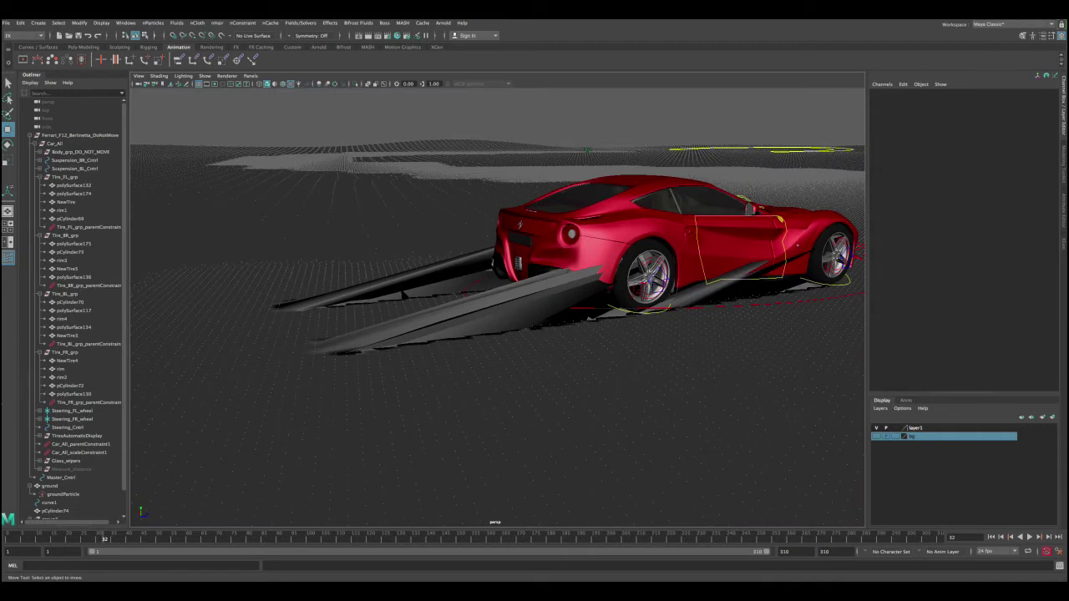
Set the Conserve value of groundParticle to 0.
{"action": "scroll", "coordinate": [61, 436], "scroll_direction": "down", "scroll_amount": 1}
{"action": "left_click", "coordinate": [64, 469]}
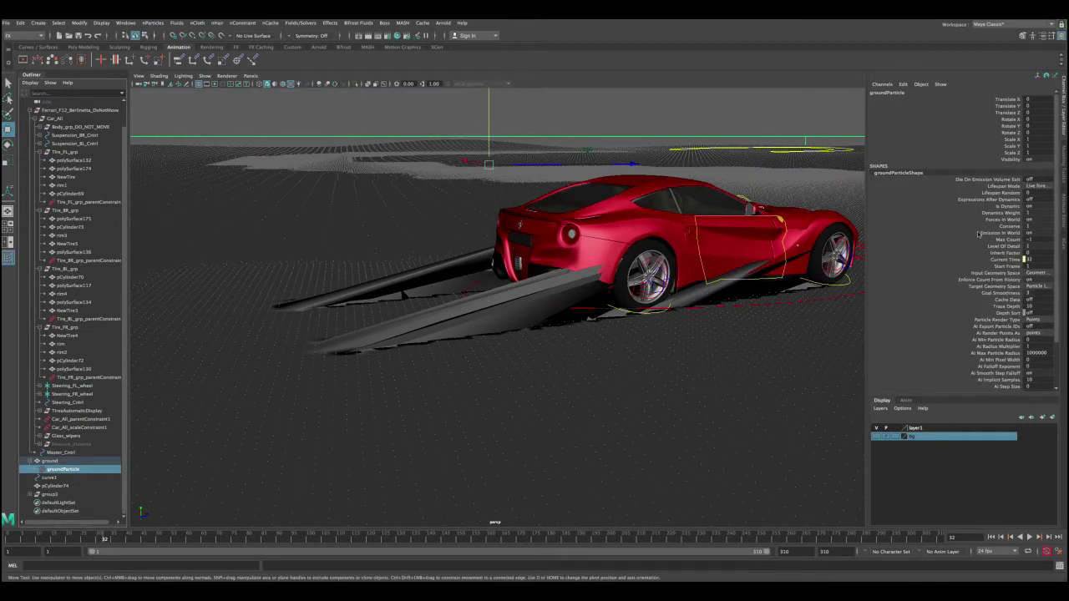
{"action": "left_click", "coordinate": [1005, 227]}
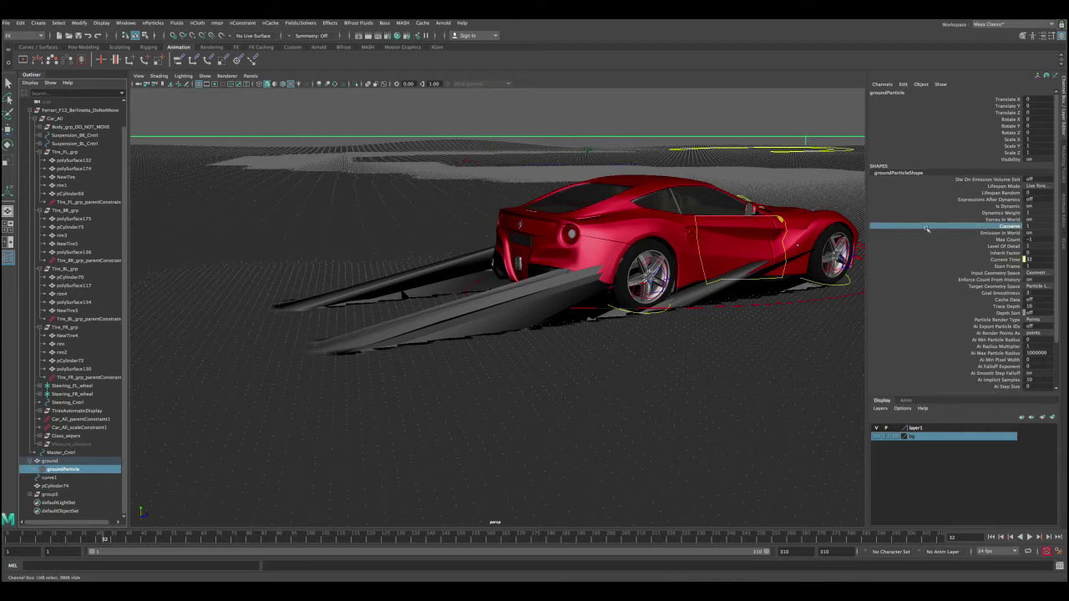
{"action": "left_click", "coordinate": [1028, 226]}
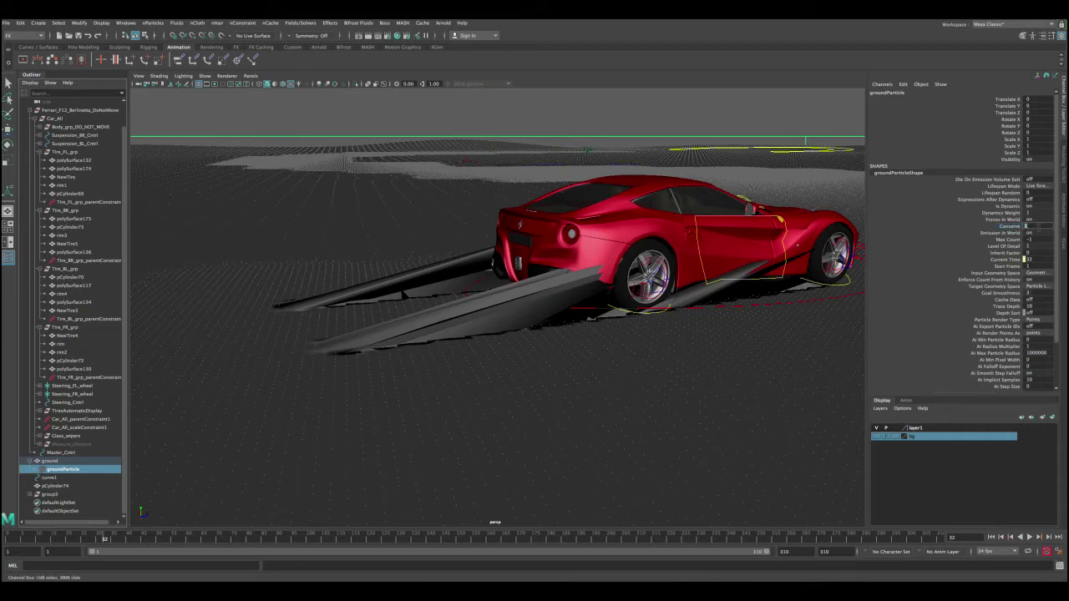
{"action": "key", "text": "Return"}
{"action": "key", "text": "Return"}
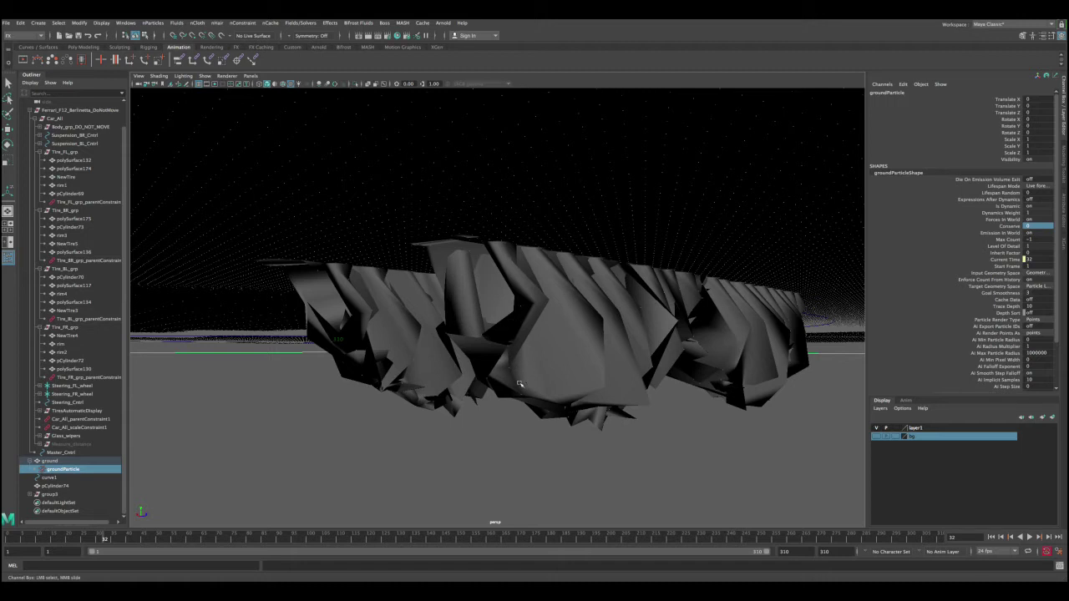
Inspect the deformed ground from beneath and behind the car, return to frame 1 and replay the simulation.
{"action": "left_click_drag", "start_coordinate": [520, 381], "coordinate": [532, 365], "text": "alt"}
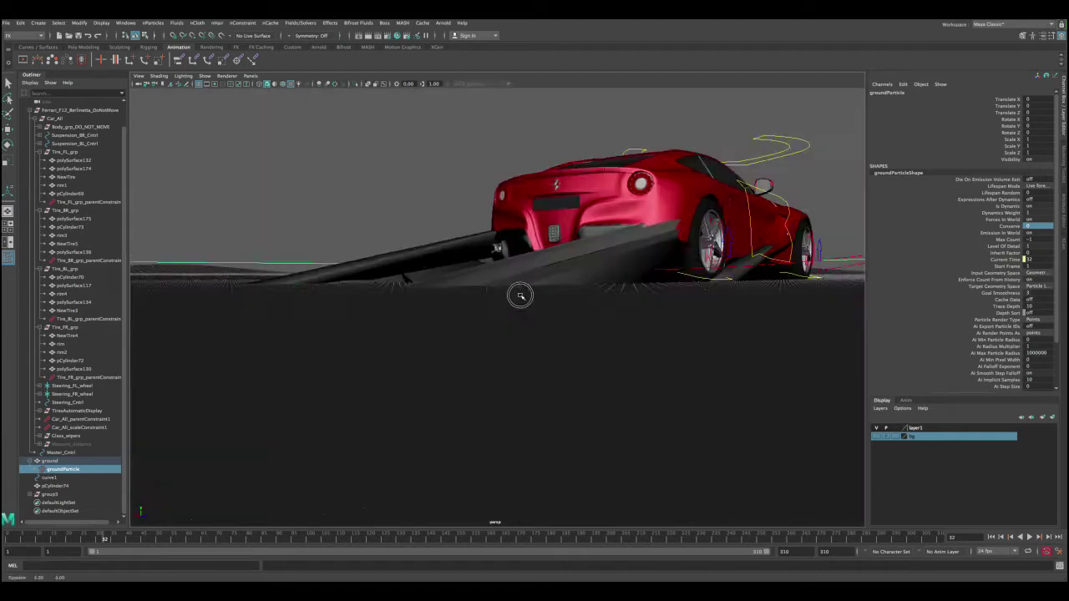
{"action": "left_click_drag", "start_coordinate": [518, 296], "coordinate": [524, 290], "text": "alt"}
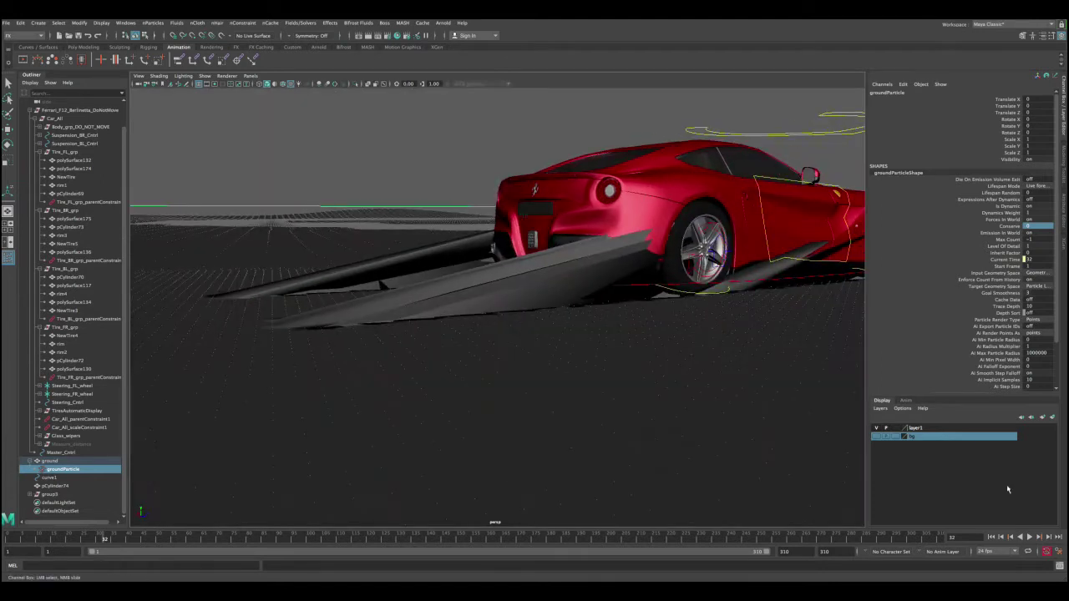
{"action": "left_click", "coordinate": [991, 537]}
{"action": "right_click_drag", "start_coordinate": [632, 354], "coordinate": [507, 306], "text": "alt"}
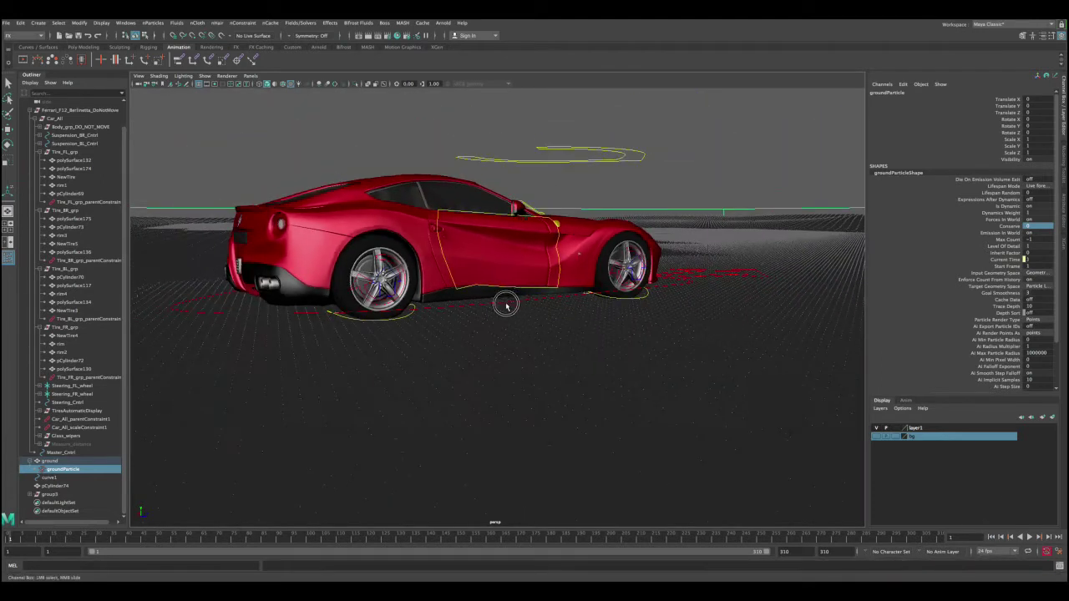
{"action": "left_click_drag", "start_coordinate": [506, 305], "coordinate": [588, 324], "text": "alt"}
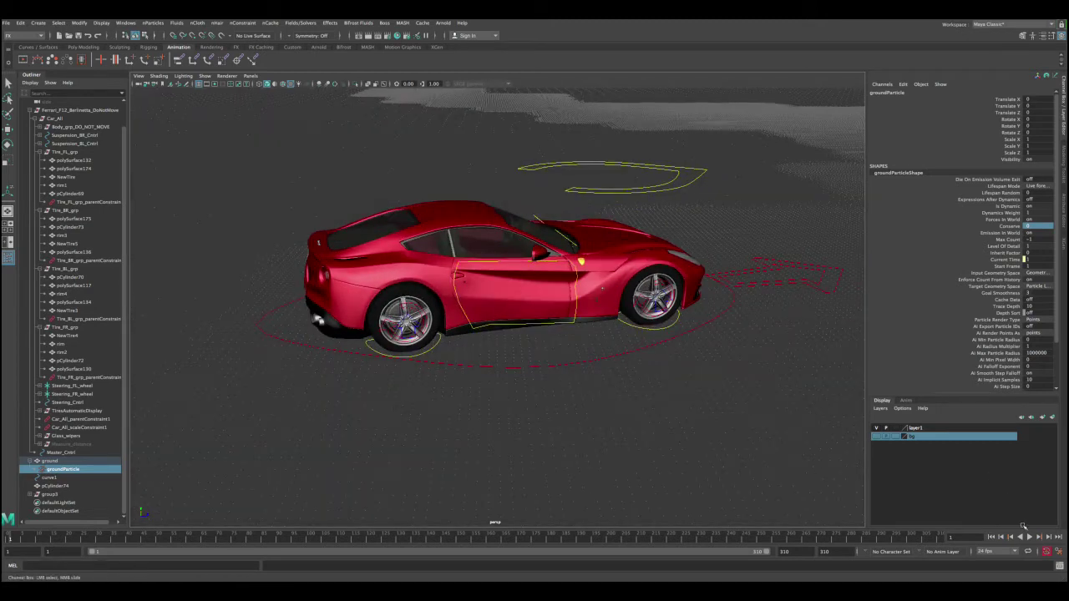
{"action": "left_click", "coordinate": [1030, 537]}
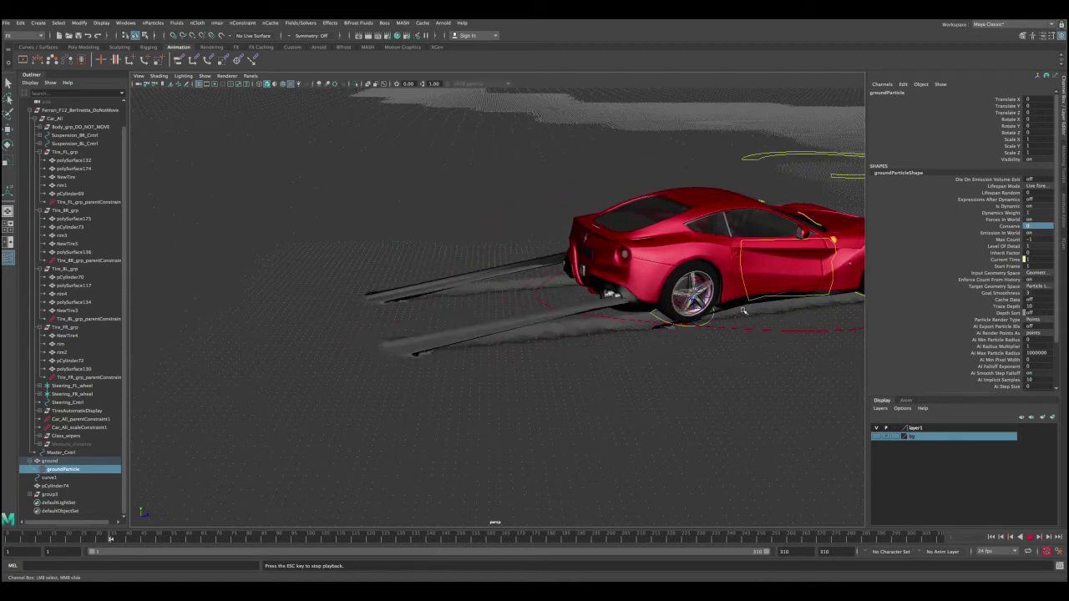
Stop the simulation playback and examine the deformed tracks behind the tires from beneath, behind and the side.
{"action": "key", "text": "Escape"}
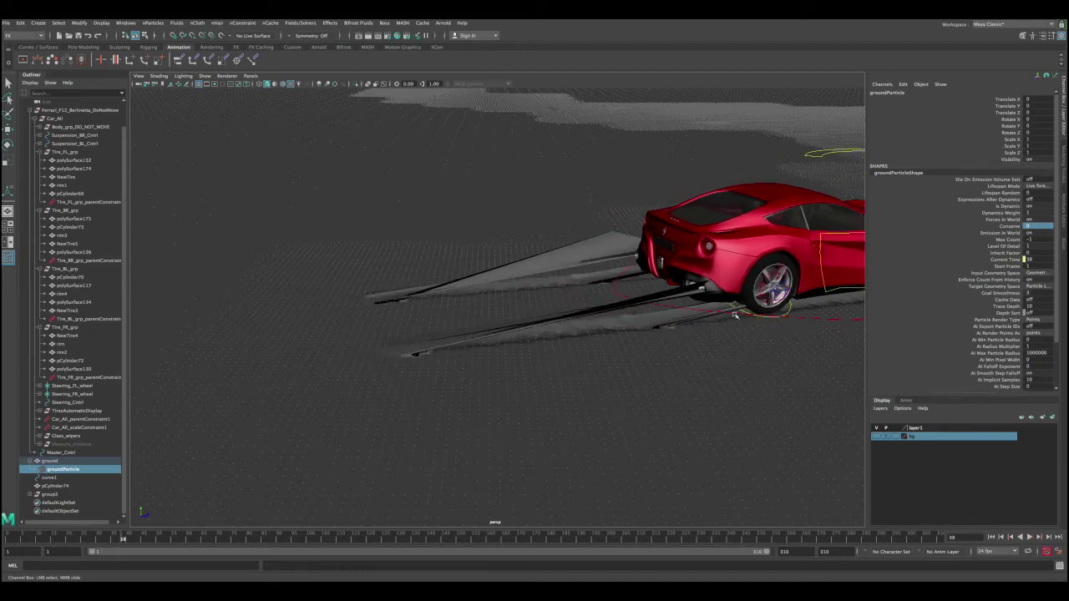
{"action": "left_click_drag", "start_coordinate": [691, 317], "coordinate": [552, 291], "text": "alt"}
{"action": "middle_click_drag", "start_coordinate": [551, 290], "coordinate": [593, 308], "text": "alt"}
{"action": "left_click_drag", "start_coordinate": [594, 308], "coordinate": [437, 258], "text": "alt"}
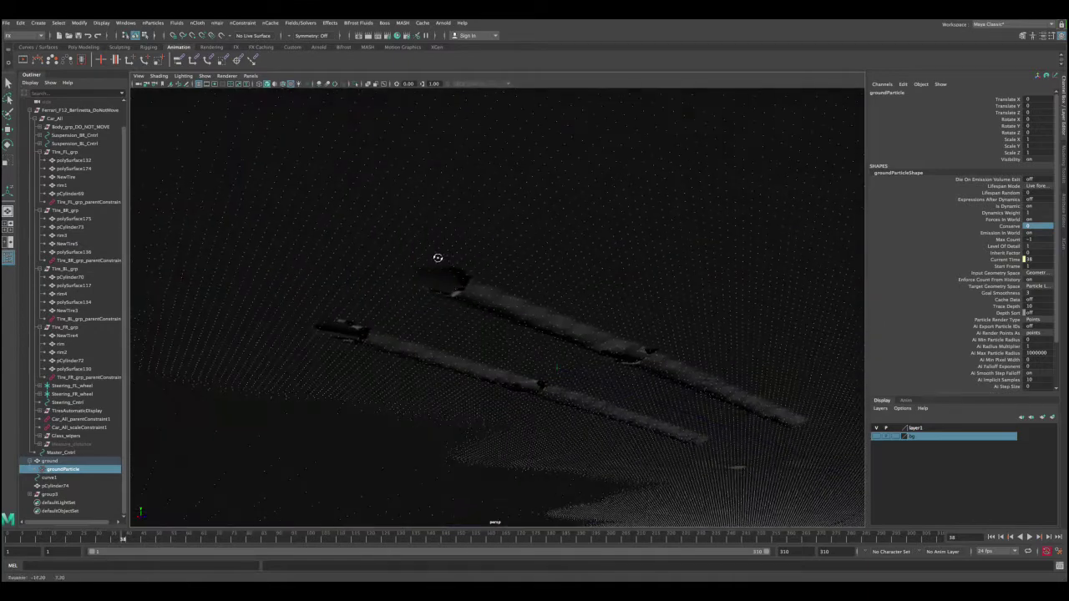
{"action": "right_click_drag", "start_coordinate": [437, 258], "coordinate": [502, 319], "text": "alt"}
{"action": "left_click_drag", "start_coordinate": [502, 319], "coordinate": [656, 337], "text": "alt"}
{"action": "right_click_drag", "start_coordinate": [657, 337], "coordinate": [685, 344], "text": "alt"}
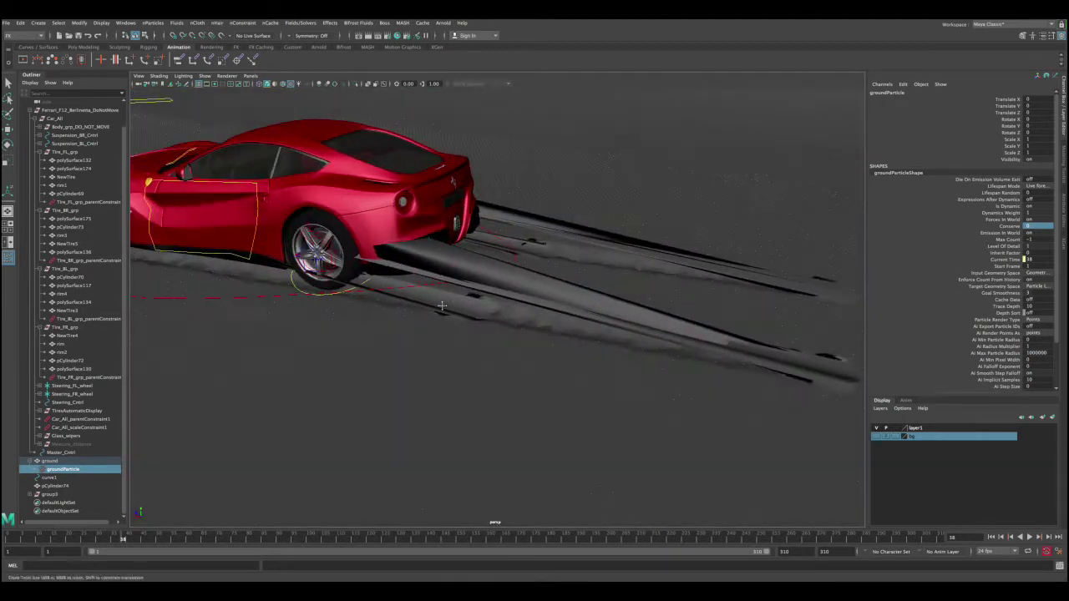
{"action": "middle_click_drag", "start_coordinate": [468, 306], "coordinate": [576, 353], "text": "alt"}
{"action": "left_click_drag", "start_coordinate": [576, 354], "coordinate": [487, 338], "text": "alt"}
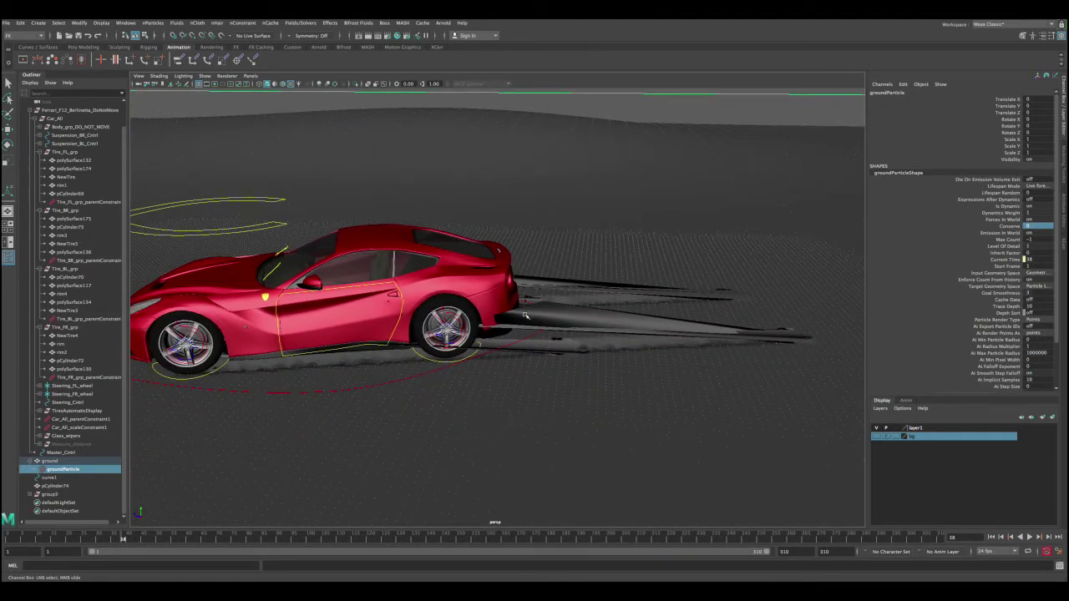
{"action": "left_click_drag", "start_coordinate": [407, 314], "coordinate": [496, 309], "text": "alt"}
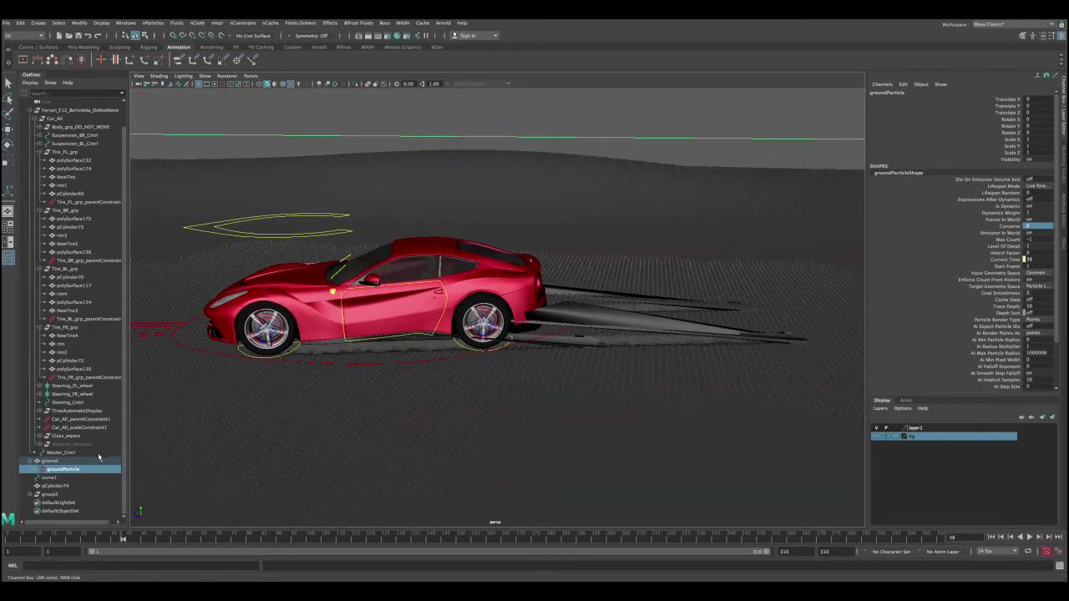
Show groundParticle's full node attributes in place of the channel list and widen that area.
{"action": "key", "text": "w"}
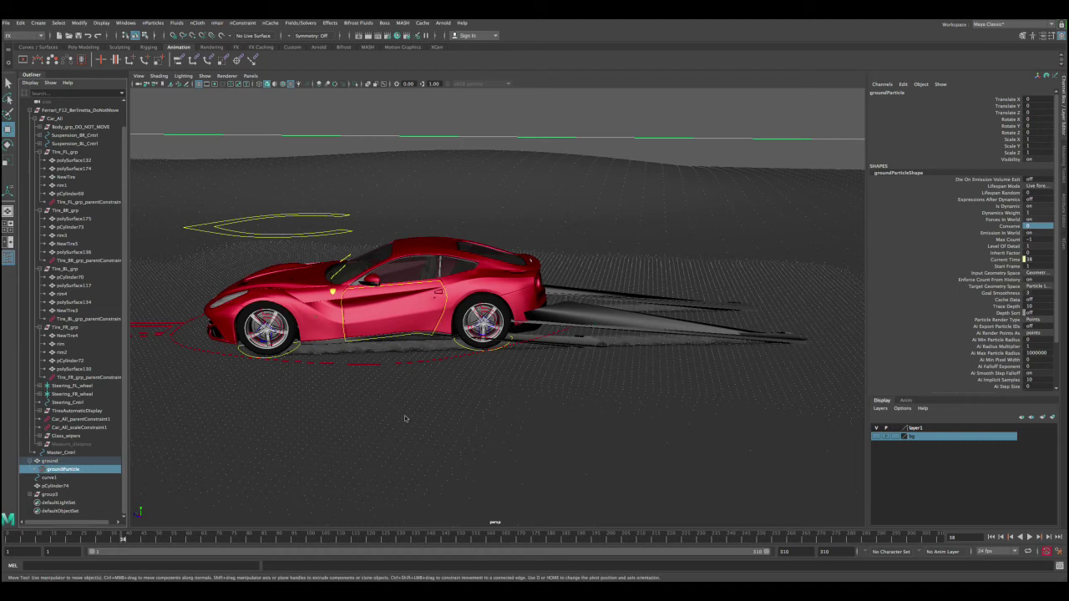
{"action": "key", "text": "ctrl+a"}
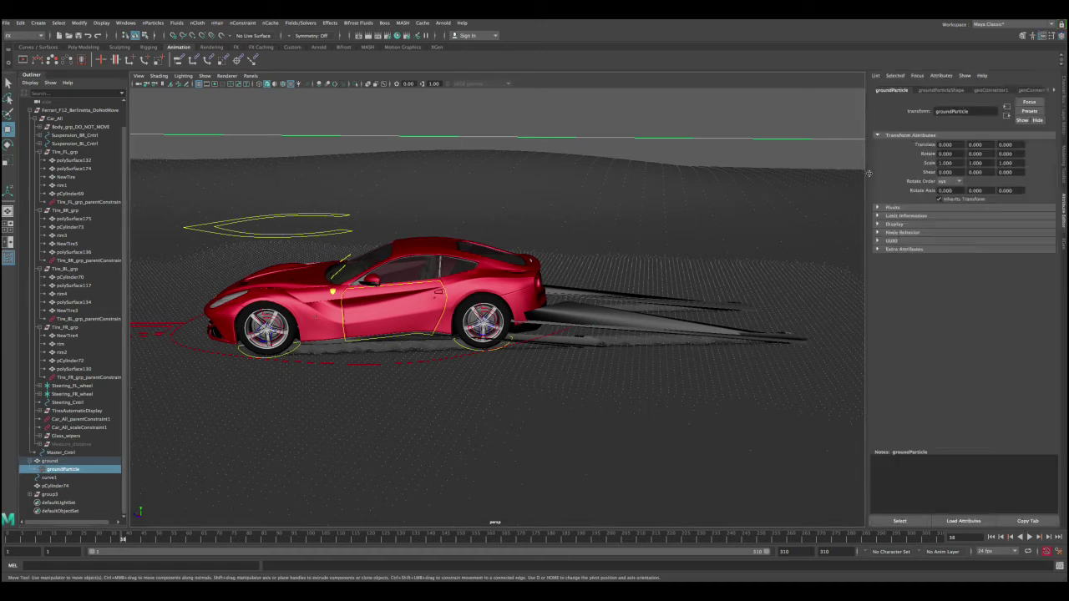
{"action": "left_click_drag", "start_coordinate": [867, 174], "coordinate": [784, 174]}
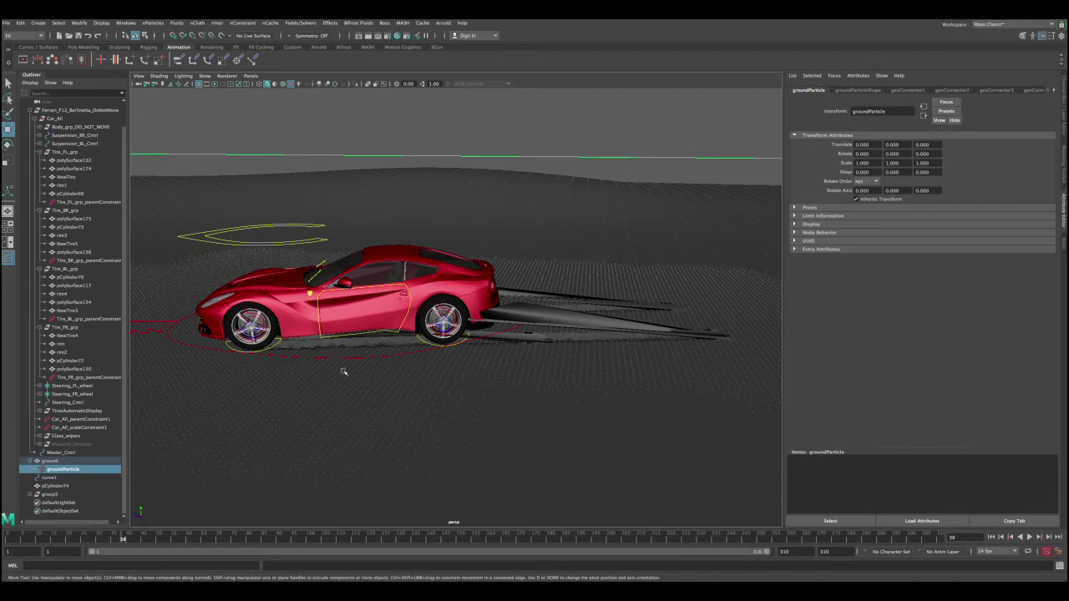
{"action": "left_click_drag", "start_coordinate": [344, 372], "coordinate": [220, 310], "text": "alt"}
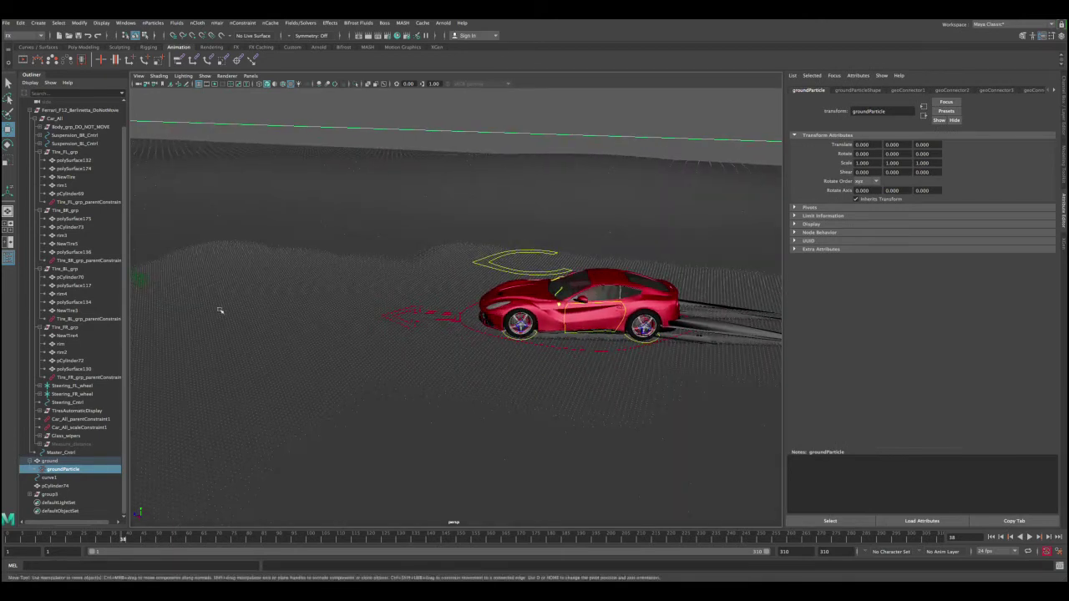
{"action": "left_click_drag", "start_coordinate": [471, 291], "coordinate": [542, 257], "text": "alt"}
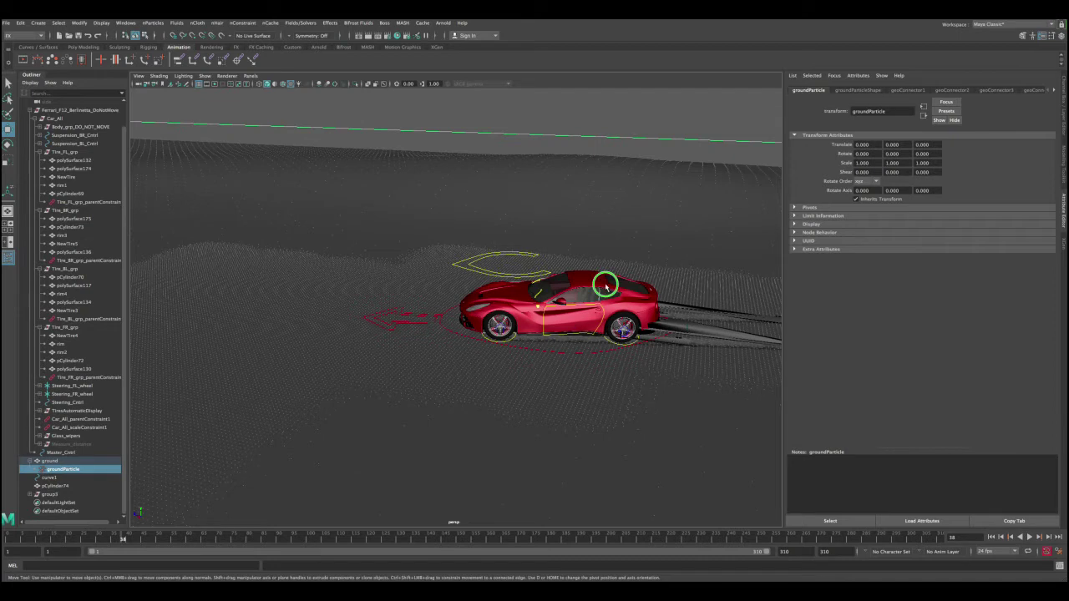
{"action": "right_click_drag", "start_coordinate": [606, 285], "coordinate": [652, 301], "text": "alt"}
{"action": "middle_click_drag", "start_coordinate": [648, 309], "coordinate": [456, 311], "text": "alt"}
{"action": "left_click_drag", "start_coordinate": [455, 311], "coordinate": [467, 288], "text": "alt"}
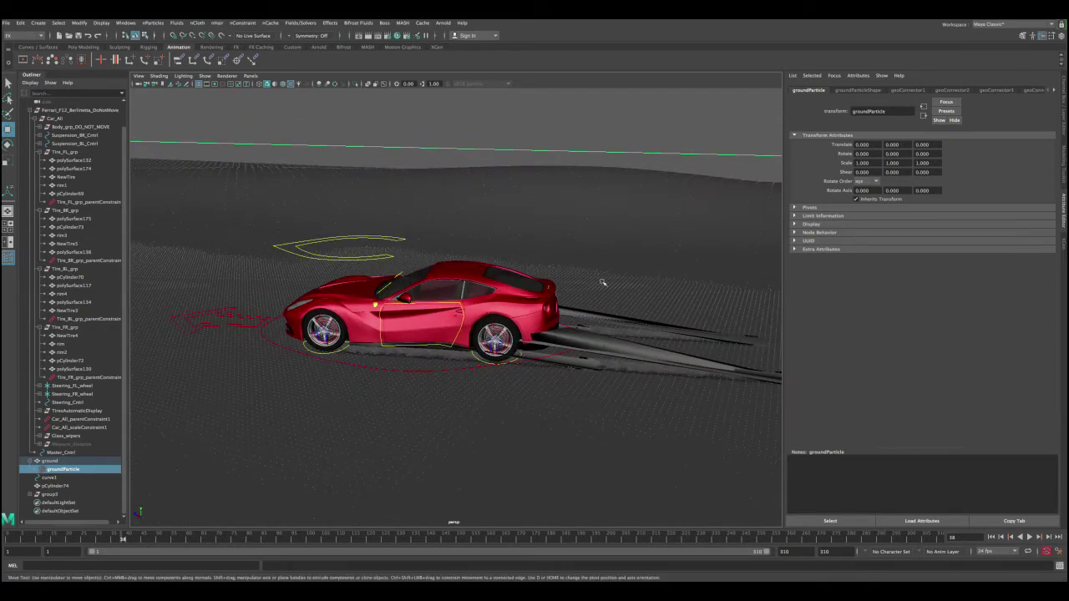
{"action": "left_click_drag", "start_coordinate": [548, 339], "coordinate": [481, 332], "text": "alt"}
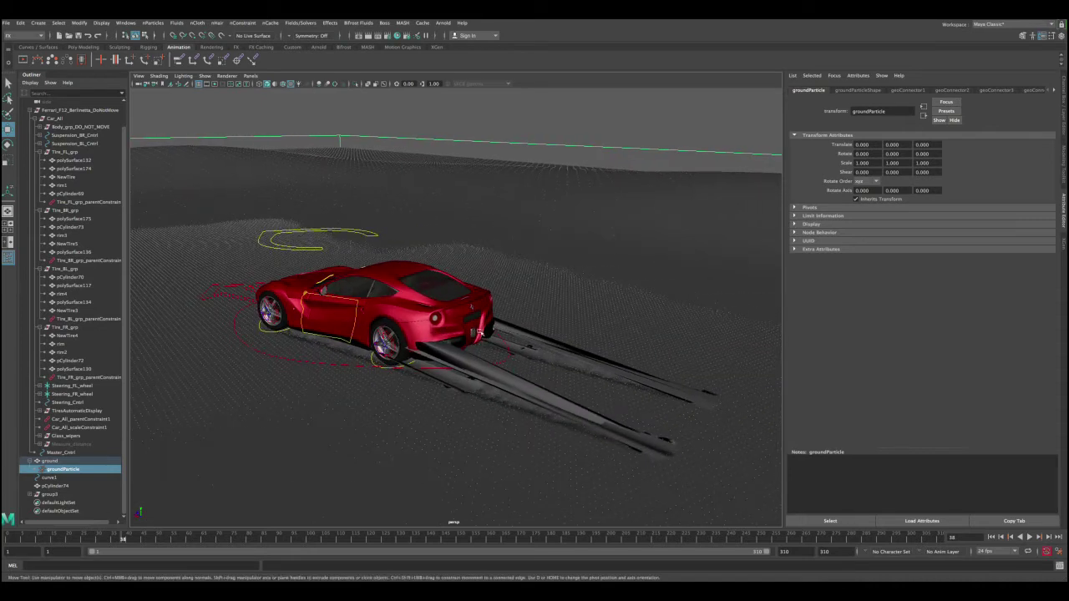
Review the collision attributes of groundParticle's four tire connectors, geoConnector1 through geoConnector4.
{"action": "left_click", "coordinate": [900, 90]}
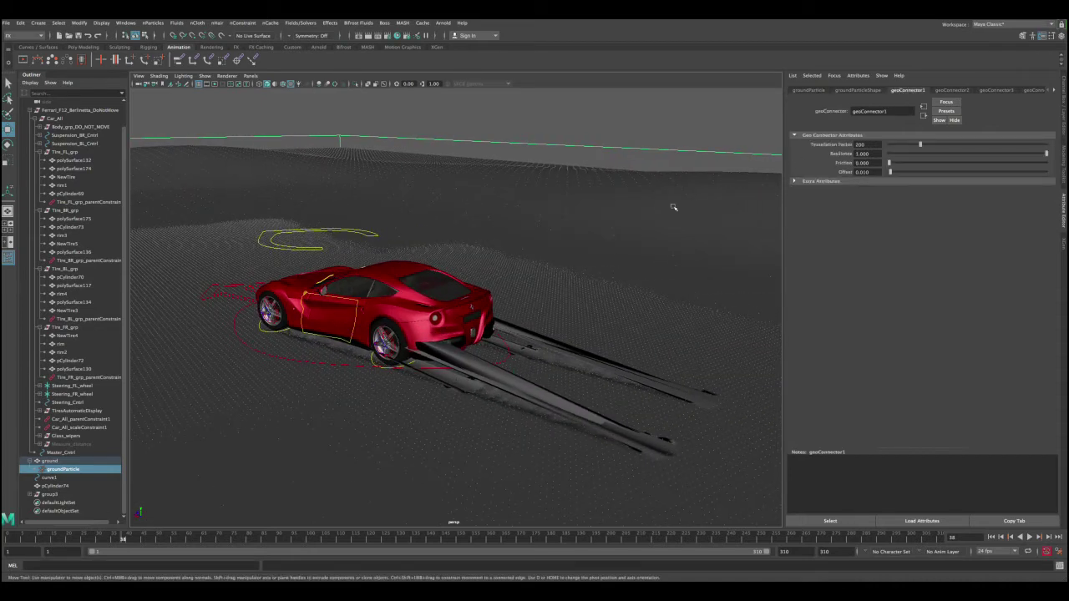
{"action": "middle_click_drag", "start_coordinate": [674, 208], "coordinate": [576, 234], "text": "alt"}
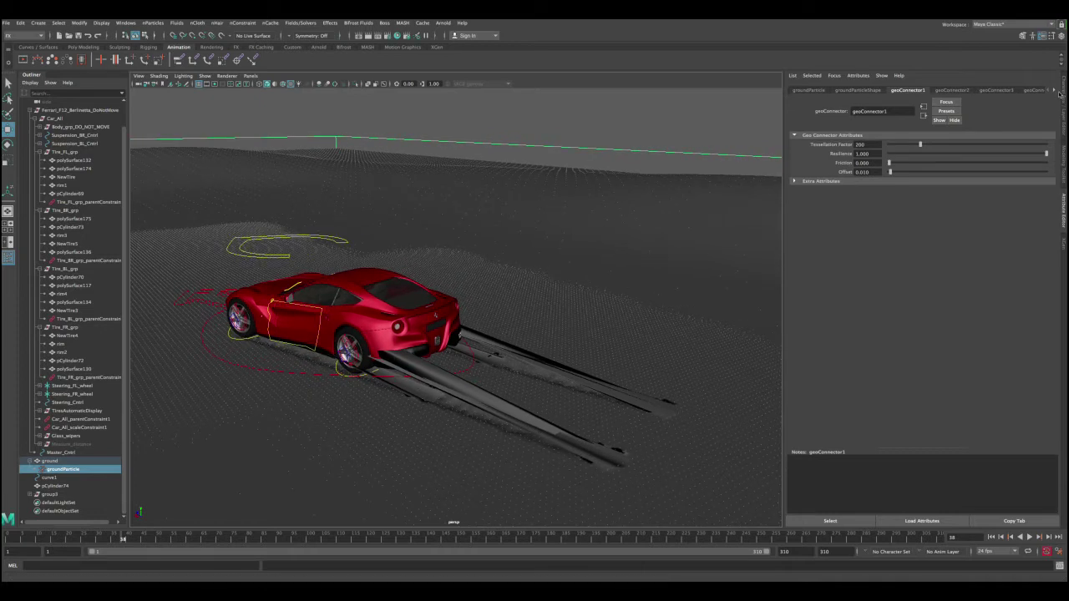
{"action": "left_click", "coordinate": [1055, 91]}
{"action": "left_click", "coordinate": [1055, 92]}
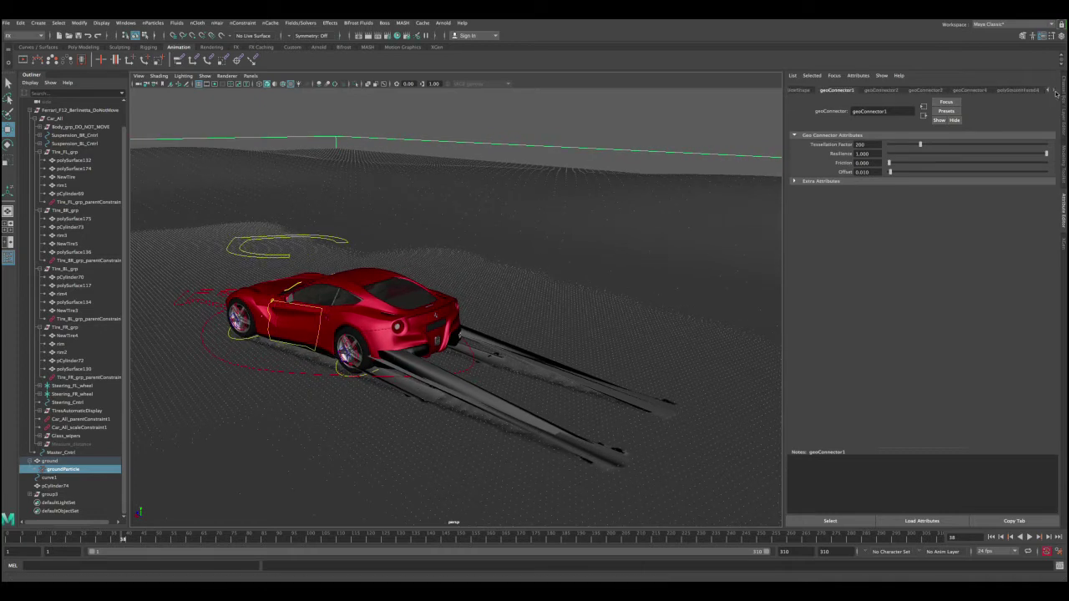
{"action": "left_click", "coordinate": [871, 90]}
{"action": "left_click", "coordinate": [842, 91]}
{"action": "left_click", "coordinate": [881, 91]}
{"action": "left_click", "coordinate": [923, 91]}
{"action": "left_click", "coordinate": [967, 91]}
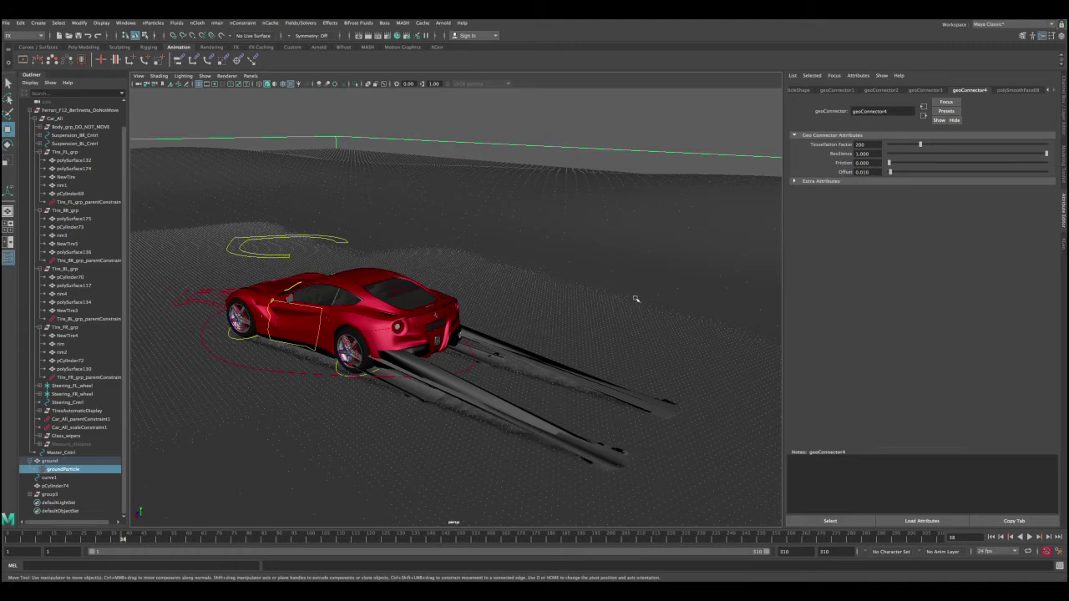
{"action": "middle_click_drag", "start_coordinate": [635, 299], "coordinate": [619, 302], "text": "alt"}
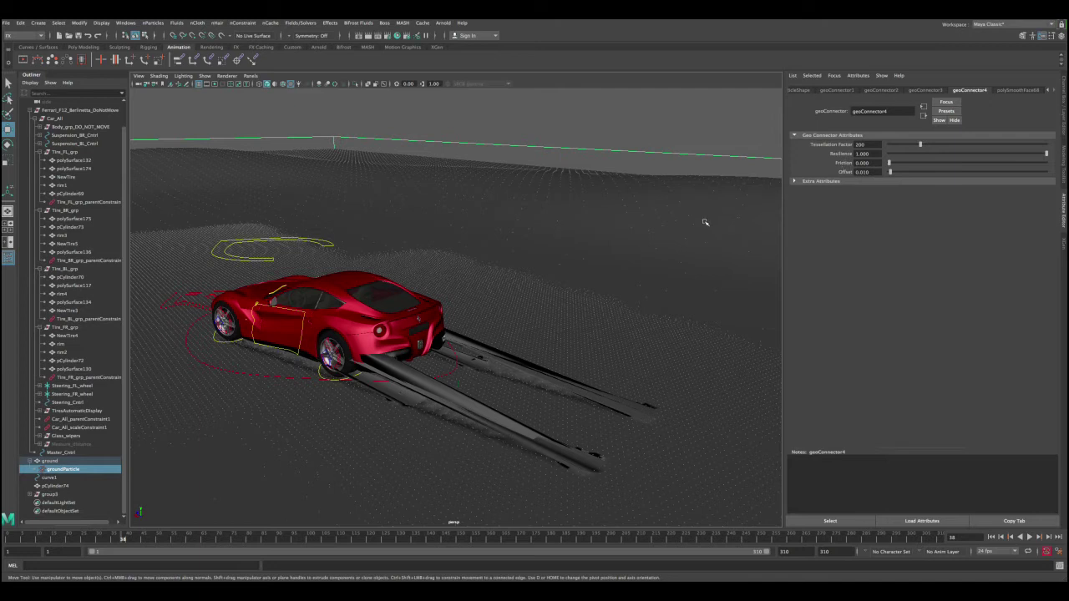
{"action": "left_click_drag", "start_coordinate": [660, 229], "coordinate": [663, 254], "text": "alt"}
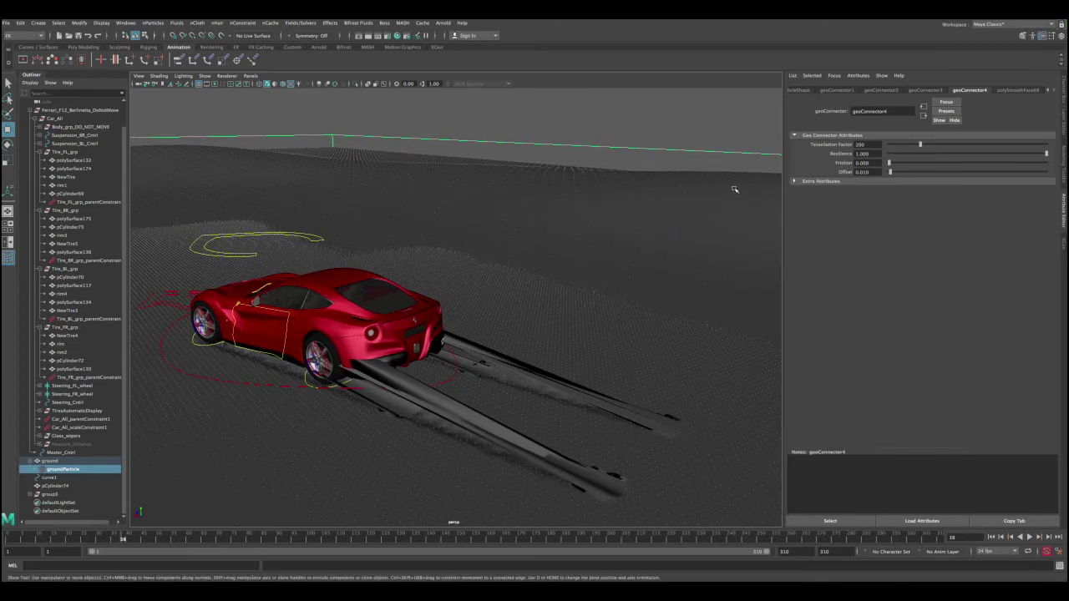
{"action": "left_click_drag", "start_coordinate": [716, 201], "coordinate": [716, 199], "text": "alt"}
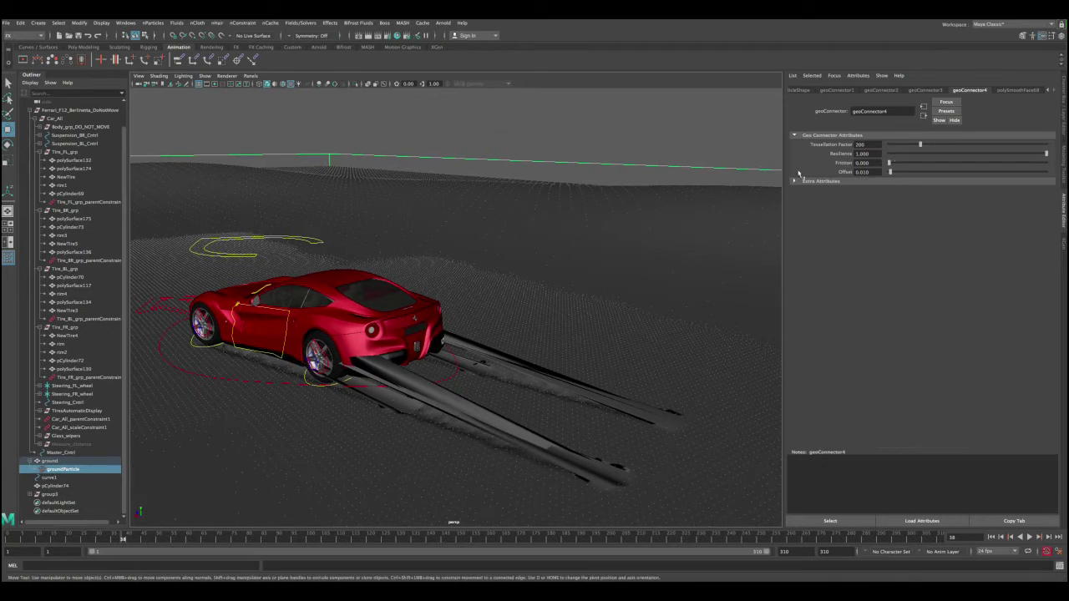
Set Resilience to 0 and Offset to 0.001 on each of the four tire connectors, geoConnector4 through geoConnector1.
{"action": "left_click_drag", "start_coordinate": [1048, 156], "coordinate": [888, 172]}
{"action": "left_click", "coordinate": [927, 90]}
{"action": "left_click_drag", "start_coordinate": [1045, 154], "coordinate": [883, 172]}
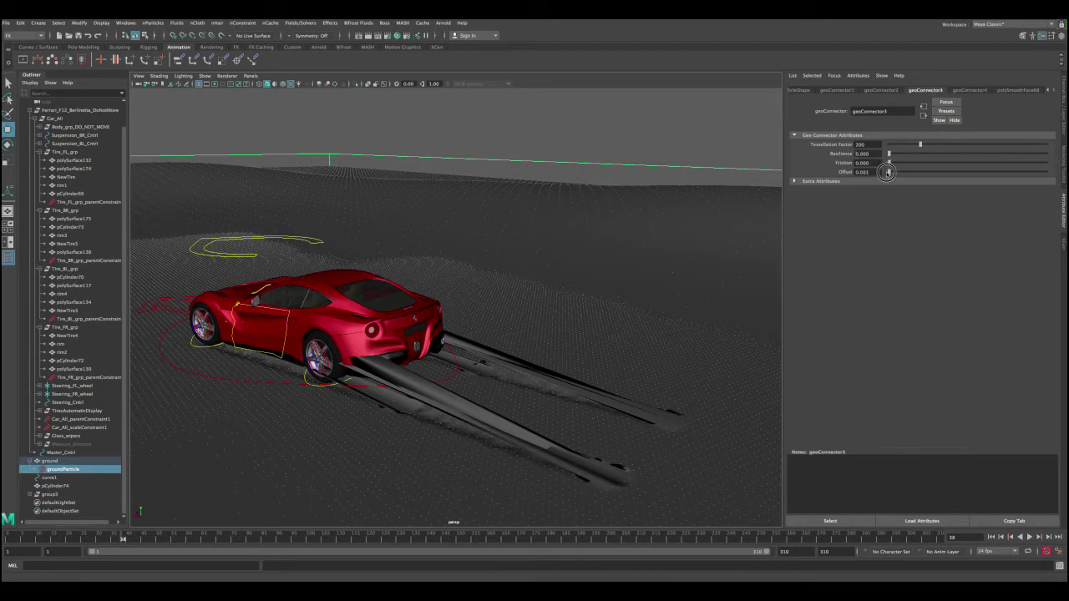
{"action": "left_click", "coordinate": [882, 90]}
{"action": "left_click_drag", "start_coordinate": [1036, 154], "coordinate": [888, 173]}
{"action": "left_click", "coordinate": [838, 90]}
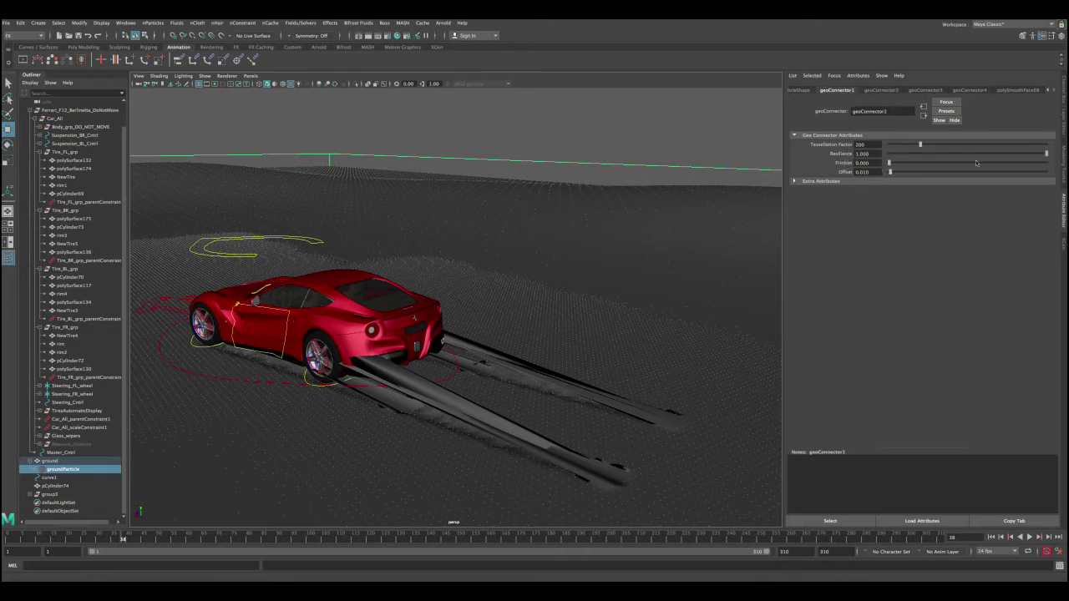
{"action": "left_click_drag", "start_coordinate": [1017, 156], "coordinate": [808, 154]}
{"action": "left_click_drag", "start_coordinate": [890, 172], "coordinate": [889, 172]}
Replay the simulation from frame 1, stop it at frame 52 and examine the tire tracks behind the car.
{"action": "left_click_drag", "start_coordinate": [508, 229], "coordinate": [552, 219], "text": "alt"}
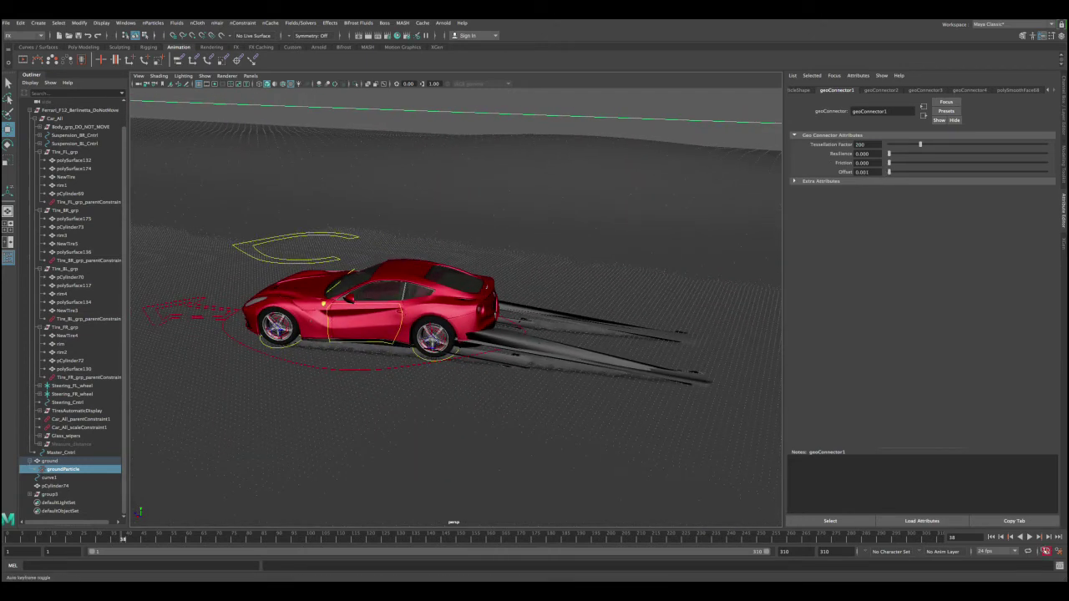
{"action": "left_click", "coordinate": [992, 537]}
{"action": "middle_click_drag", "start_coordinate": [705, 396], "coordinate": [585, 368], "text": "alt"}
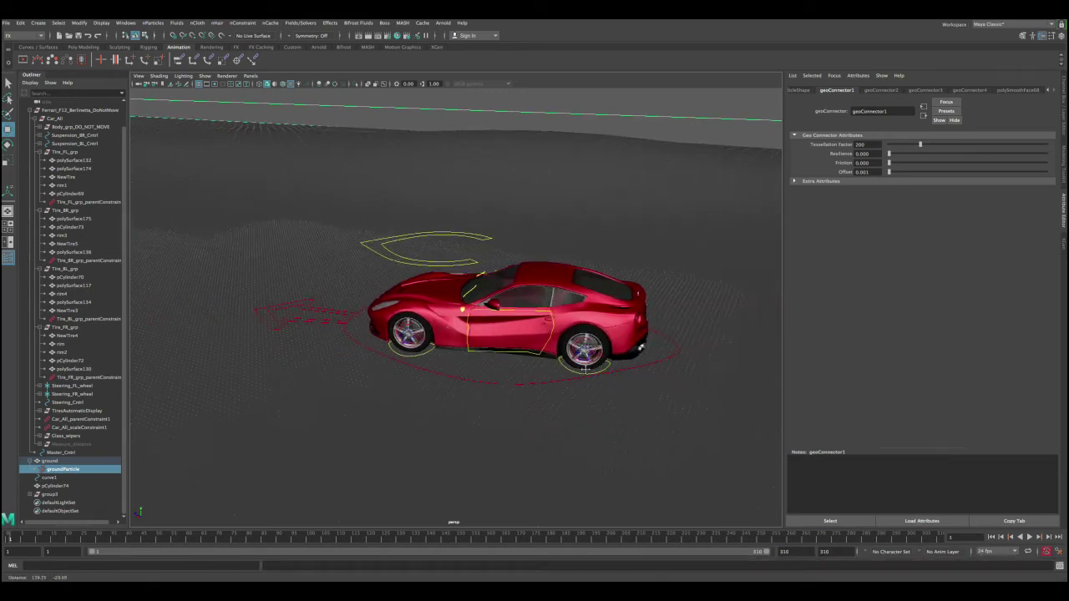
{"action": "left_click_drag", "start_coordinate": [585, 367], "coordinate": [513, 372], "text": "alt"}
{"action": "left_click", "coordinate": [1030, 537]}
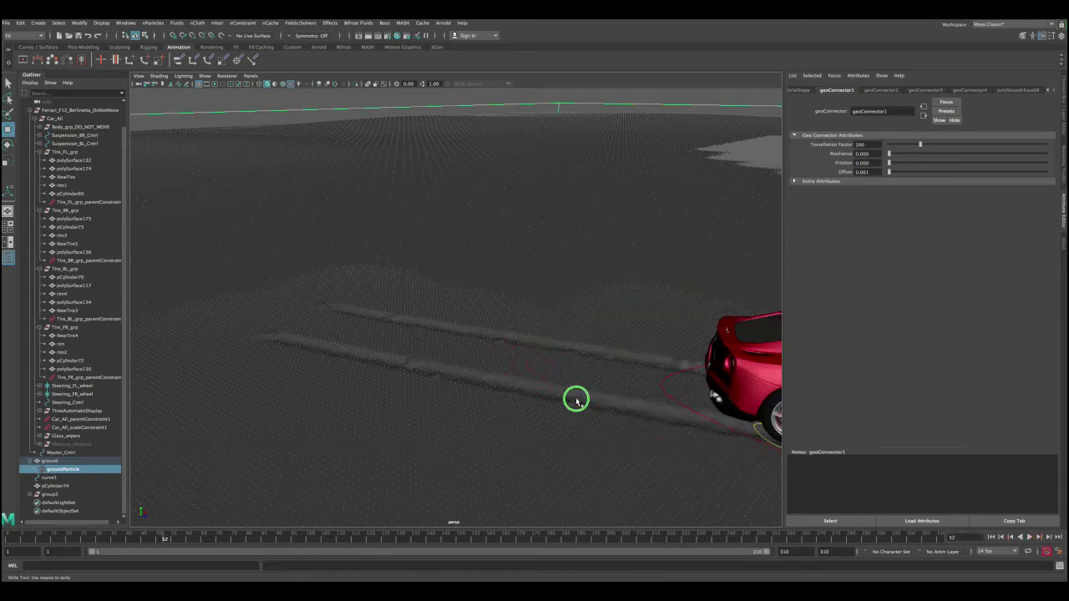
{"action": "key", "text": "Escape"}
{"action": "left_click_drag", "start_coordinate": [621, 349], "coordinate": [531, 336], "text": "alt"}
{"action": "middle_click_drag", "start_coordinate": [532, 337], "coordinate": [510, 337], "text": "alt"}
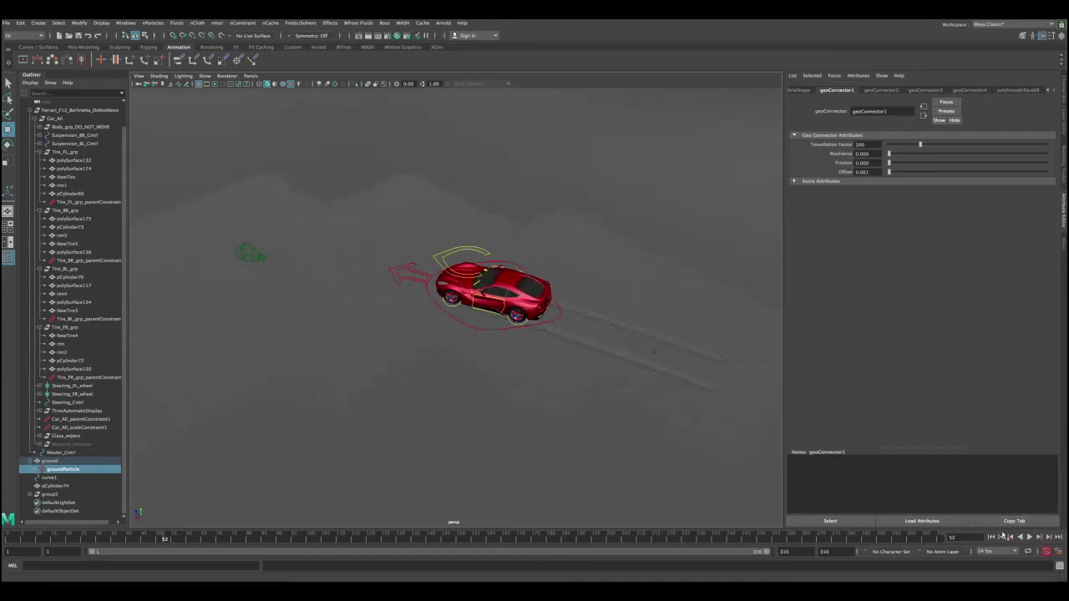
Continue the simulation to frame 84 and examine the displaced ground around the rear tire up close.
{"action": "left_click", "coordinate": [1030, 537]}
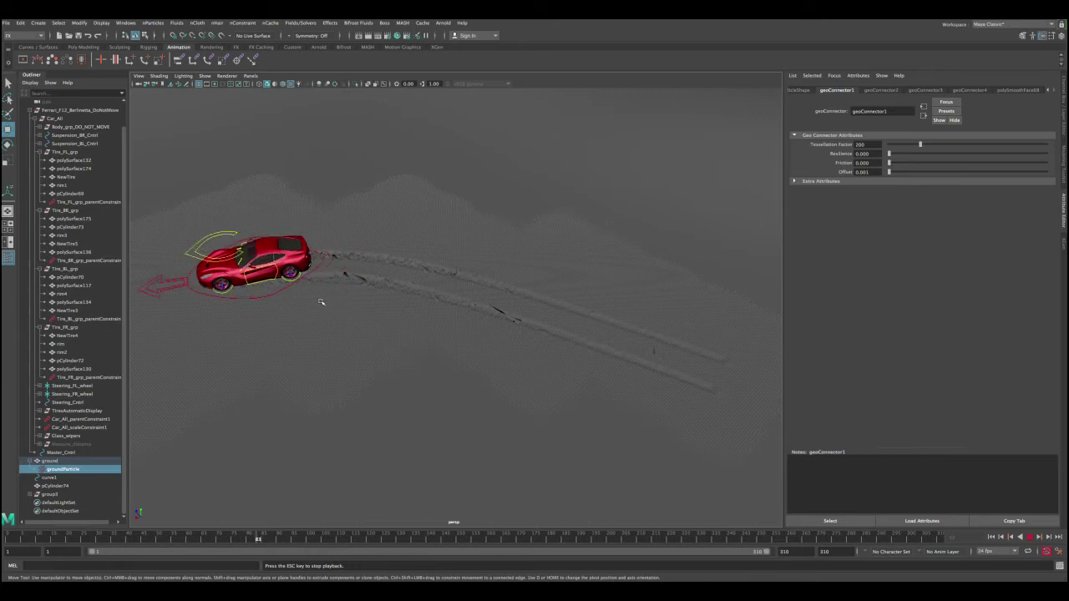
{"action": "key", "text": "Escape"}
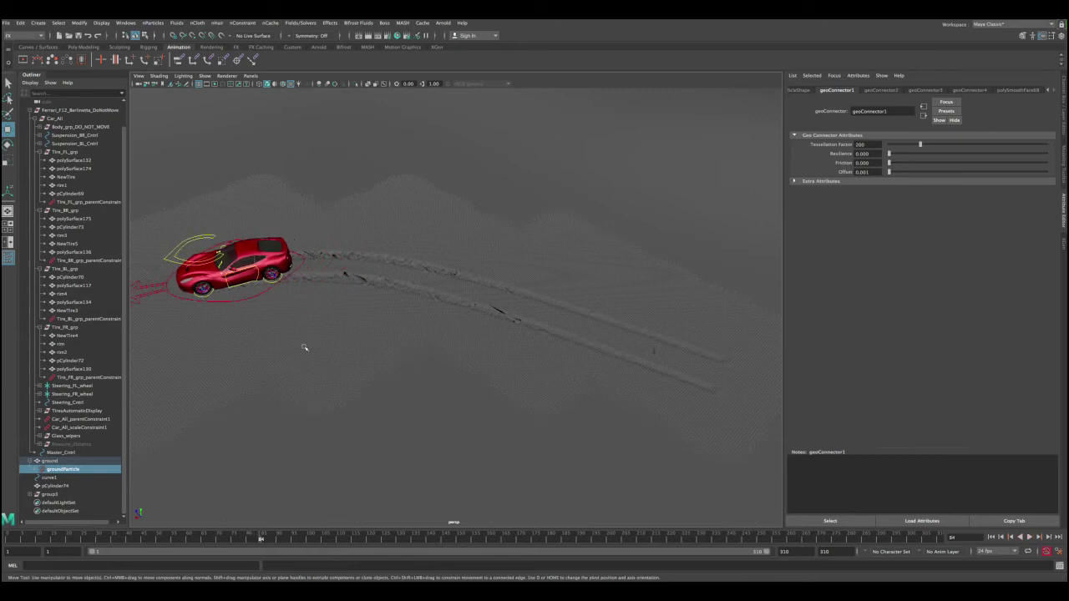
{"action": "left_click_drag", "start_coordinate": [304, 347], "coordinate": [288, 316], "text": "alt"}
{"action": "right_click_drag", "start_coordinate": [393, 367], "coordinate": [501, 350], "text": "alt"}
{"action": "left_click_drag", "start_coordinate": [443, 286], "coordinate": [379, 279], "text": "alt"}
{"action": "middle_click_drag", "start_coordinate": [379, 279], "coordinate": [690, 258], "text": "alt"}
{"action": "right_click_drag", "start_coordinate": [422, 378], "coordinate": [501, 373], "text": "alt"}
{"action": "left_click_drag", "start_coordinate": [530, 374], "coordinate": [489, 361], "text": "alt"}
{"action": "middle_click_drag", "start_coordinate": [451, 352], "coordinate": [520, 340], "text": "alt"}
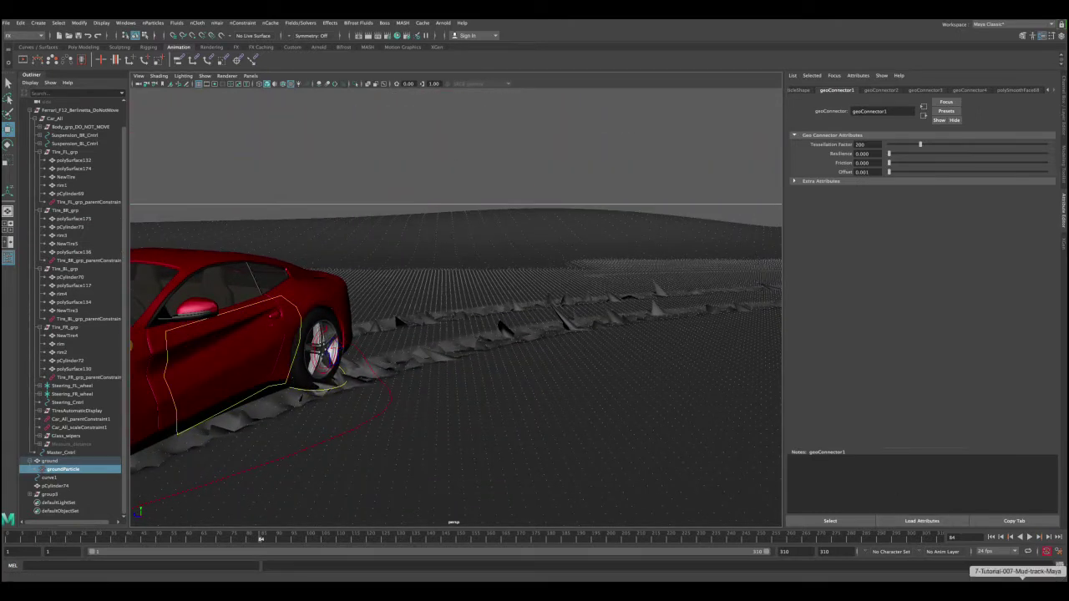
Compare the simulated tracks with the off-road reference photo, close the photo and examine the full track length.
{"action": "left_click", "coordinate": [1026, 590]}
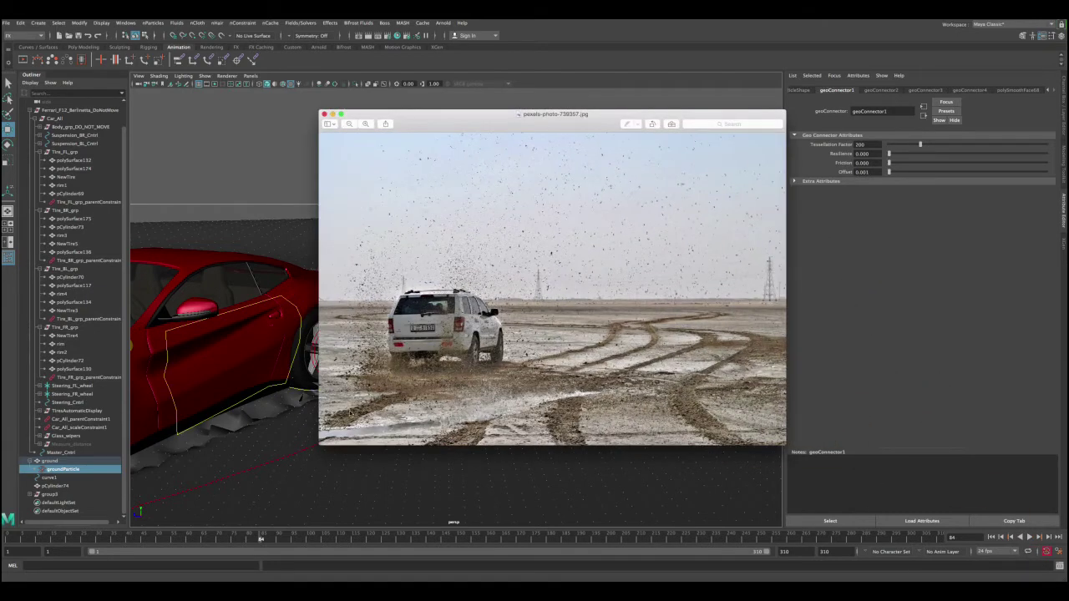
{"action": "left_click", "coordinate": [325, 114]}
{"action": "left_click_drag", "start_coordinate": [452, 260], "coordinate": [489, 322], "text": "alt"}
{"action": "right_click_drag", "start_coordinate": [489, 322], "coordinate": [505, 334], "text": "alt"}
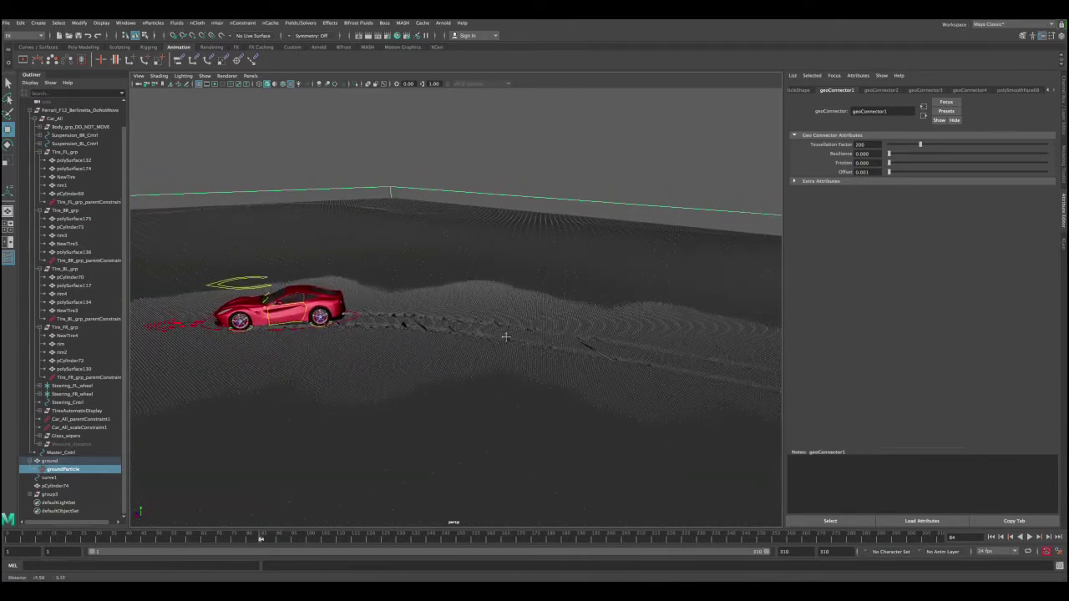
{"action": "left_click_drag", "start_coordinate": [506, 334], "coordinate": [540, 359], "text": "alt"}
{"action": "middle_click_drag", "start_coordinate": [512, 351], "coordinate": [454, 334], "text": "alt"}
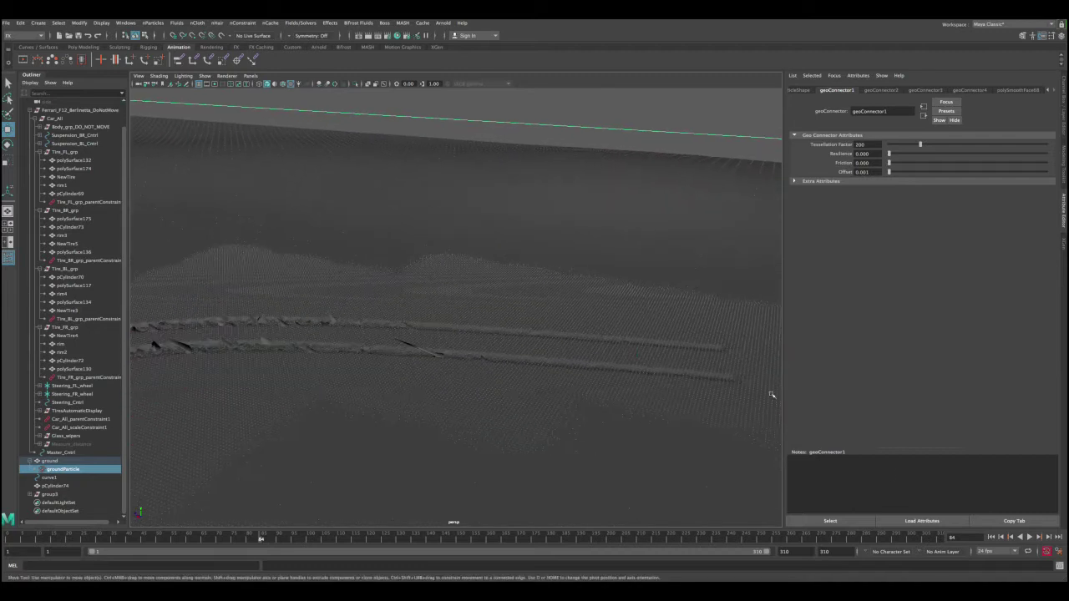
Return the simulation to frame 1 and frame the car from its front side.
{"action": "left_click", "coordinate": [992, 538]}
{"action": "middle_click_drag", "start_coordinate": [621, 345], "coordinate": [303, 326], "text": "alt"}
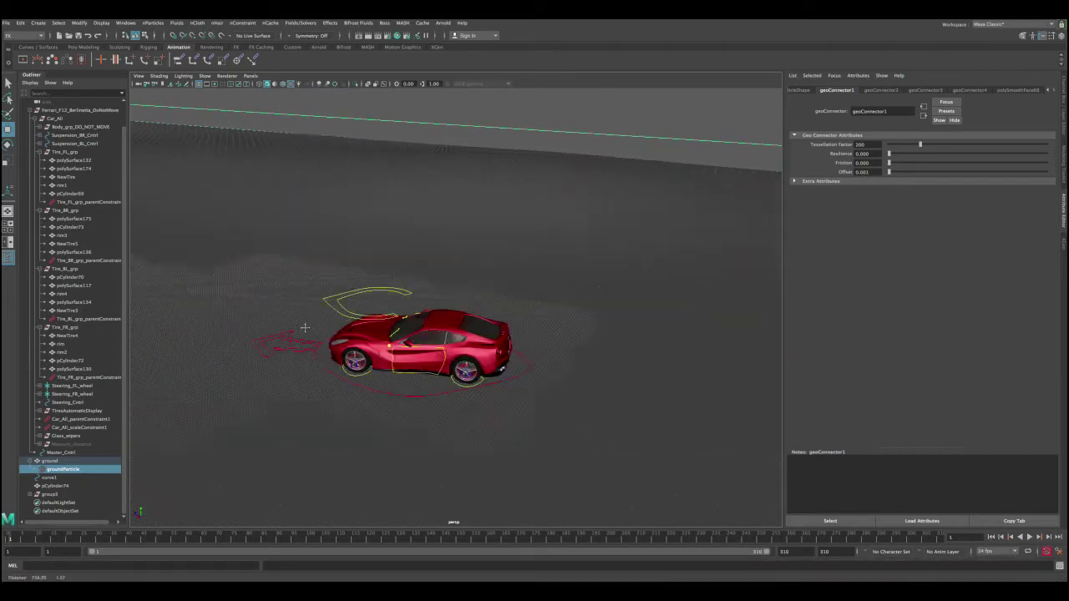
{"action": "left_click_drag", "start_coordinate": [304, 327], "coordinate": [479, 327], "text": "alt"}
{"action": "right_click_drag", "start_coordinate": [479, 327], "coordinate": [620, 377], "text": "alt"}
{"action": "middle_click_drag", "start_coordinate": [478, 351], "coordinate": [289, 390], "text": "alt"}
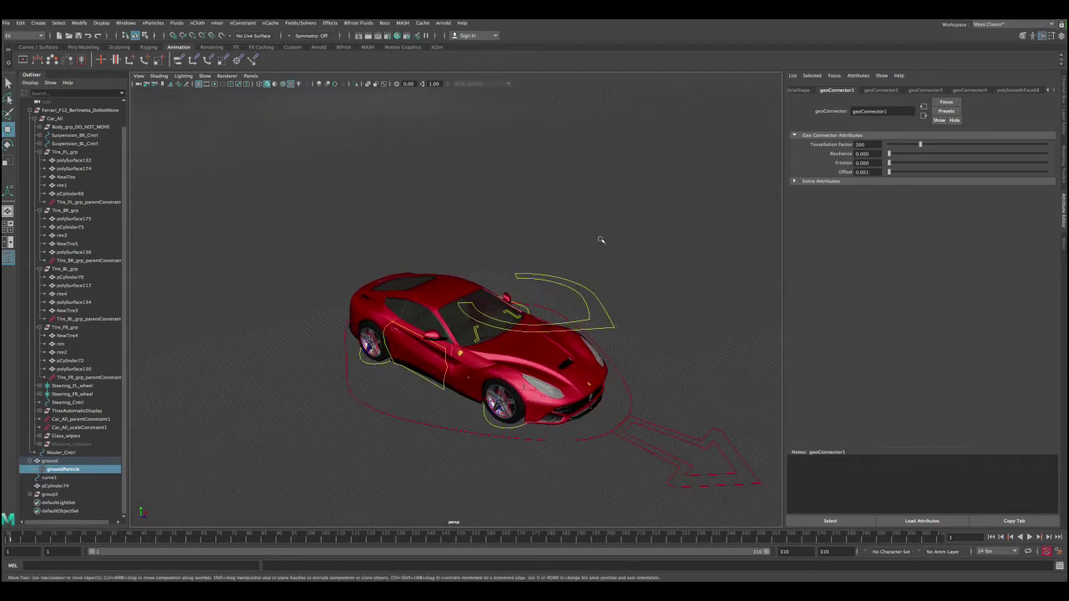
{"action": "right_click_drag", "start_coordinate": [582, 240], "coordinate": [605, 260], "text": "alt"}
Try a higher Resilience on geoConnector1 and return it to 0.
{"action": "double_click", "coordinate": [868, 154]}
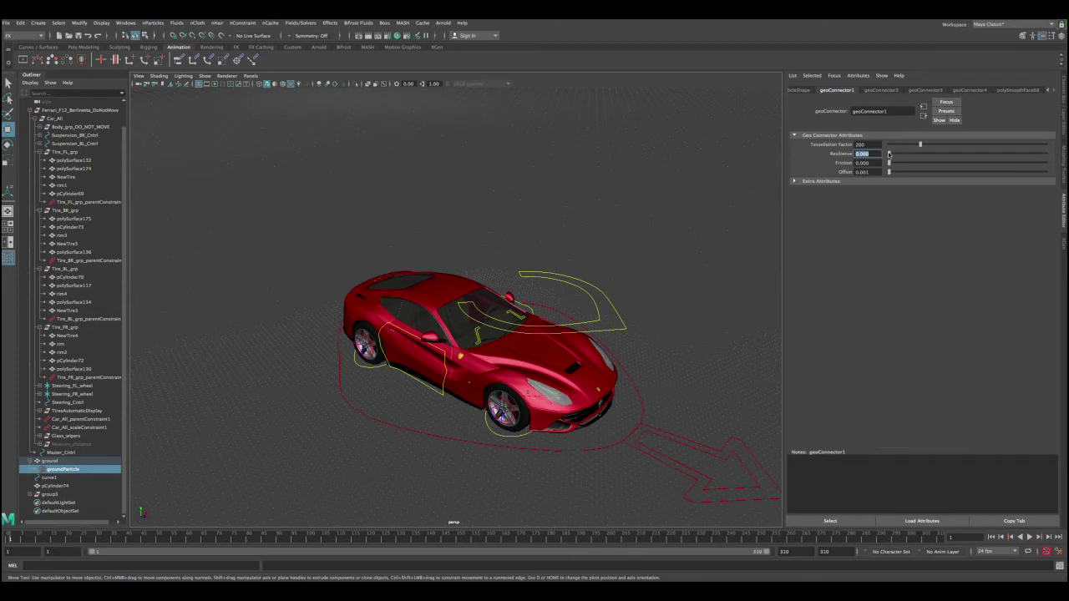
{"action": "left_click_drag", "start_coordinate": [889, 154], "coordinate": [1054, 153]}
{"action": "left_click_drag", "start_coordinate": [891, 156], "coordinate": [866, 157]}
{"action": "right_click_drag", "start_coordinate": [607, 301], "coordinate": [538, 286], "text": "alt"}
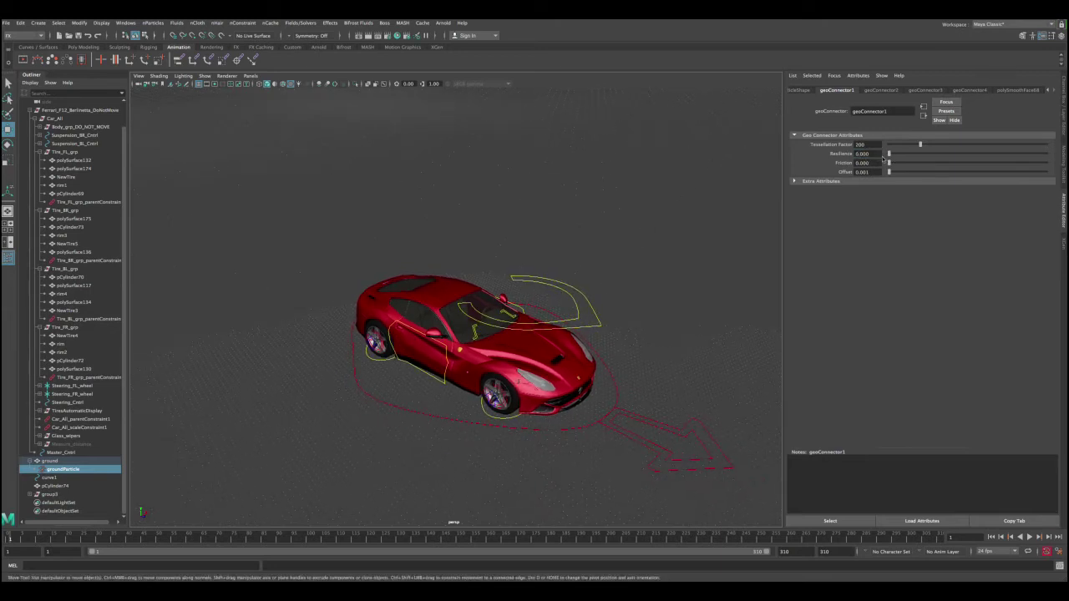
Set the Resilience of geoConnector1 and geoConnector2 to -1.
{"action": "left_click", "coordinate": [862, 158]}
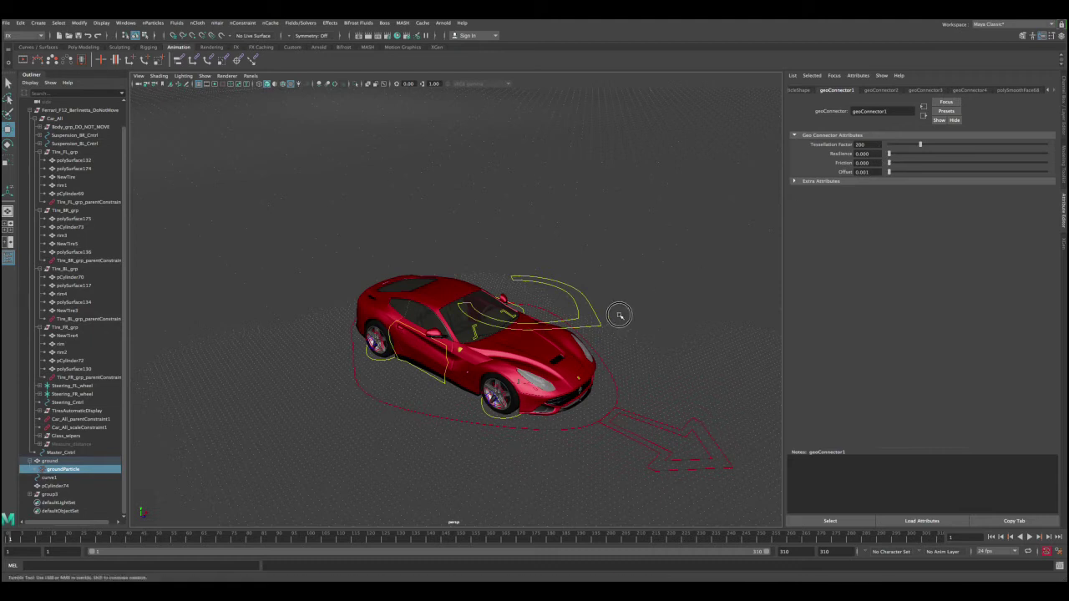
{"action": "left_click_drag", "start_coordinate": [616, 310], "coordinate": [627, 312], "text": "alt"}
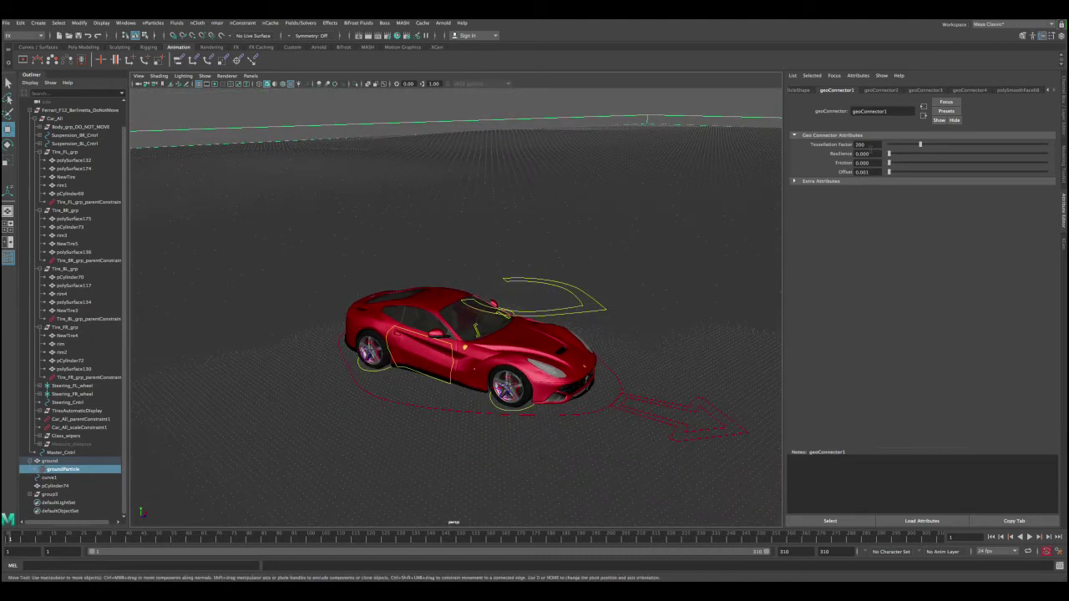
{"action": "right_click_drag", "start_coordinate": [651, 263], "coordinate": [667, 256], "text": "alt"}
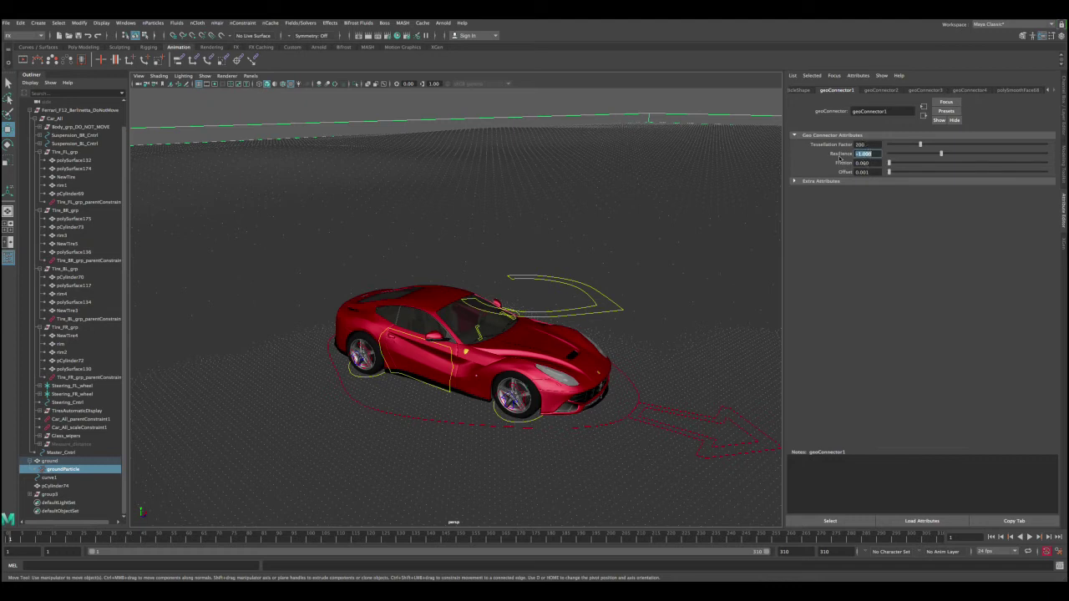
{"action": "left_click", "coordinate": [878, 91]}
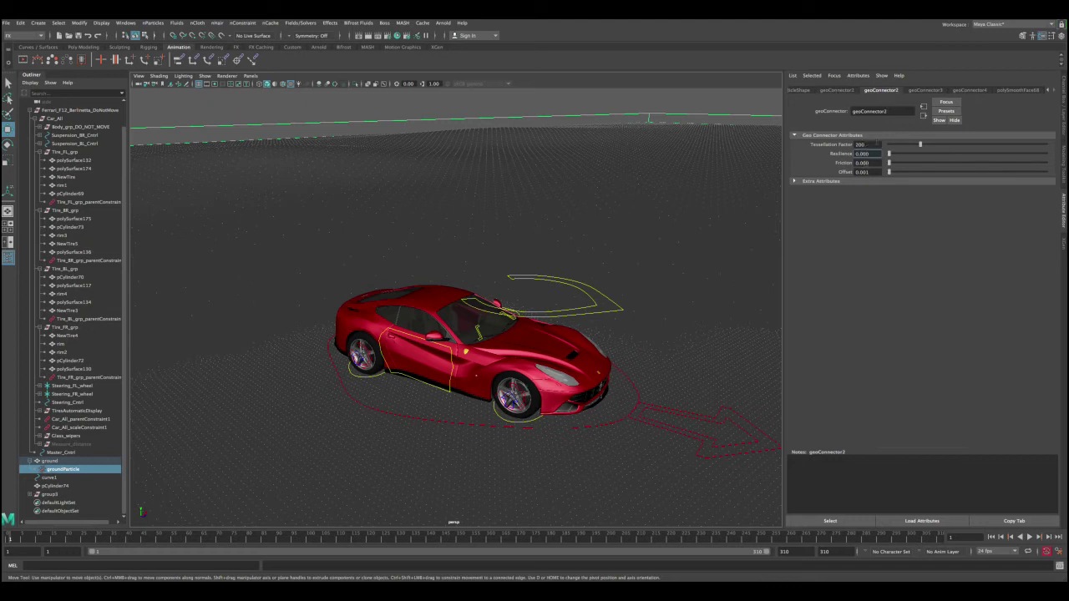
{"action": "type", "text": "-1"}
{"action": "key", "text": "Tab"}
Set the Resilience of geoConnector3 and geoConnector4 to -1 and return to the geoConnector1 attributes.
{"action": "left_click", "coordinate": [916, 92]}
{"action": "double_click", "coordinate": [877, 153]}
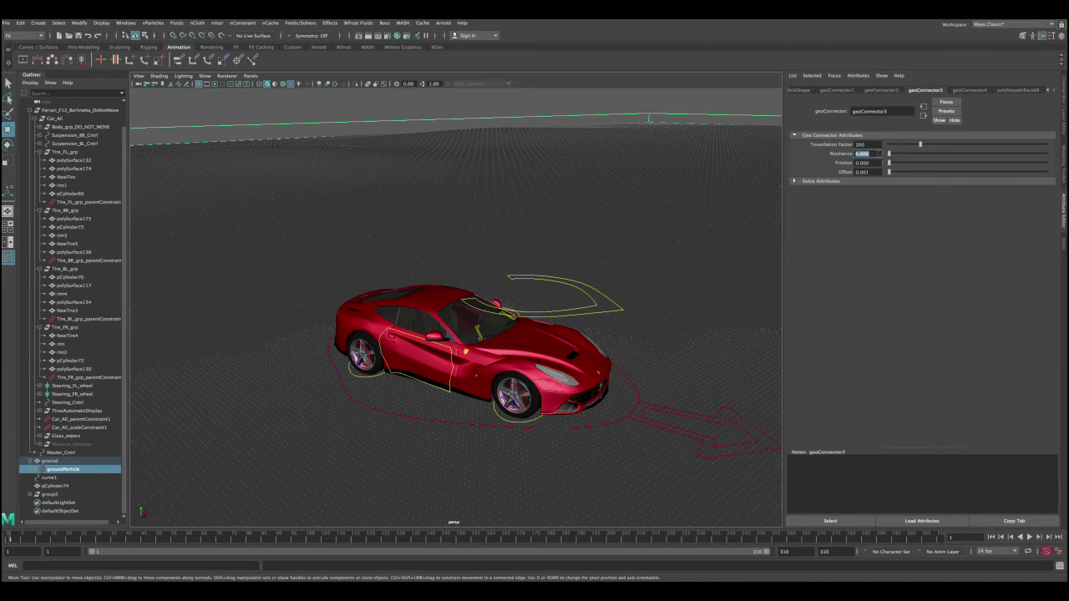
{"action": "type", "text": "-1"}
{"action": "key", "text": "Tab"}
{"action": "left_click", "coordinate": [966, 93]}
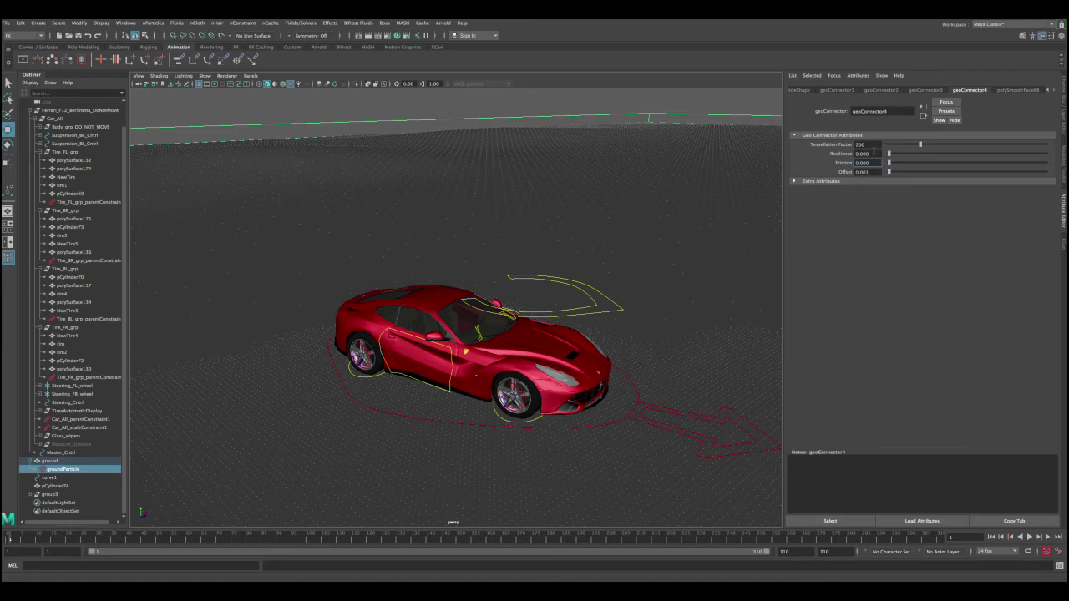
{"action": "left_click", "coordinate": [865, 154]}
{"action": "type", "text": "-1"}
{"action": "key", "text": "Tab"}
{"action": "left_click", "coordinate": [837, 90]}
Run the simulation to frame 34 and examine the ground around and behind the rear tire up close.
{"action": "left_click_drag", "start_coordinate": [573, 266], "coordinate": [589, 277], "text": "alt"}
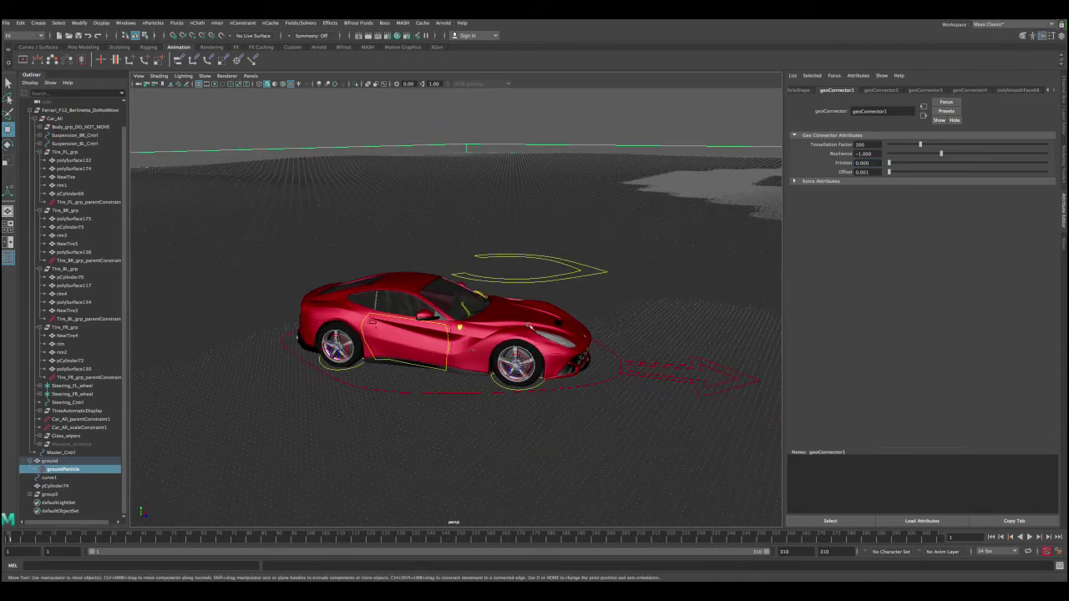
{"action": "key", "text": "alt+v"}
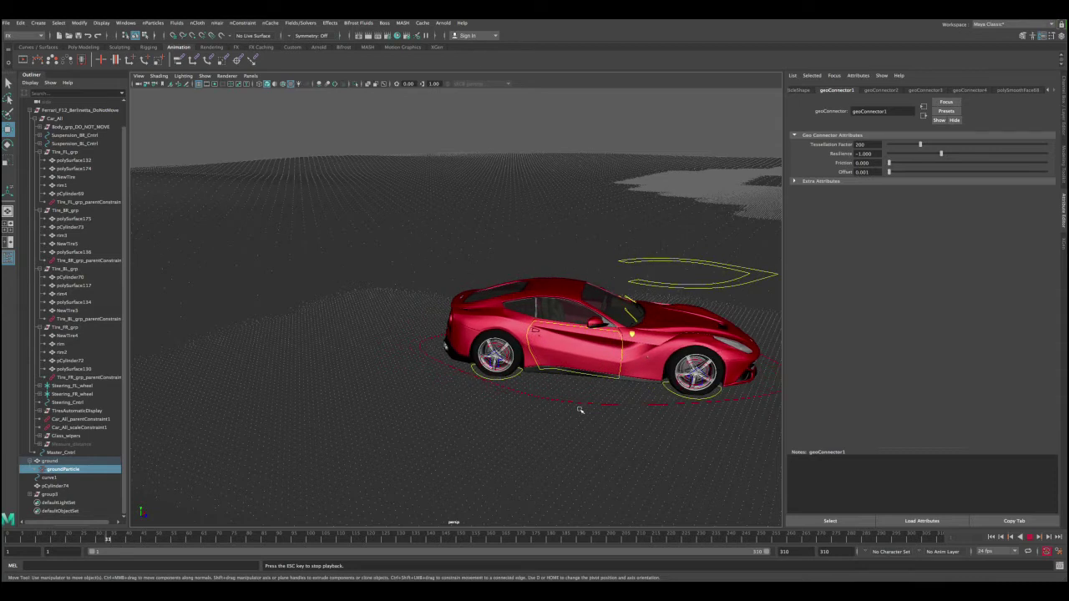
{"action": "key", "text": "Escape"}
{"action": "left_click_drag", "start_coordinate": [489, 377], "coordinate": [598, 387], "text": "alt"}
{"action": "right_click_drag", "start_coordinate": [511, 395], "coordinate": [589, 403], "text": "alt"}
{"action": "left_click_drag", "start_coordinate": [494, 413], "coordinate": [637, 411], "text": "alt"}
{"action": "middle_click_drag", "start_coordinate": [502, 379], "coordinate": [523, 369], "text": "alt"}
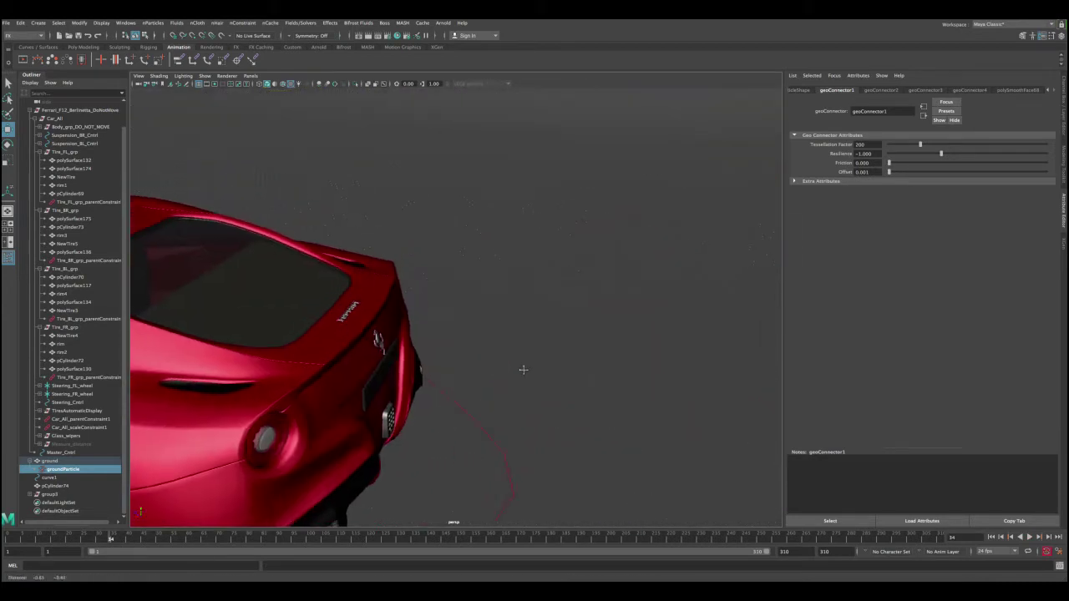
{"action": "left_click_drag", "start_coordinate": [502, 403], "coordinate": [593, 363], "text": "alt"}
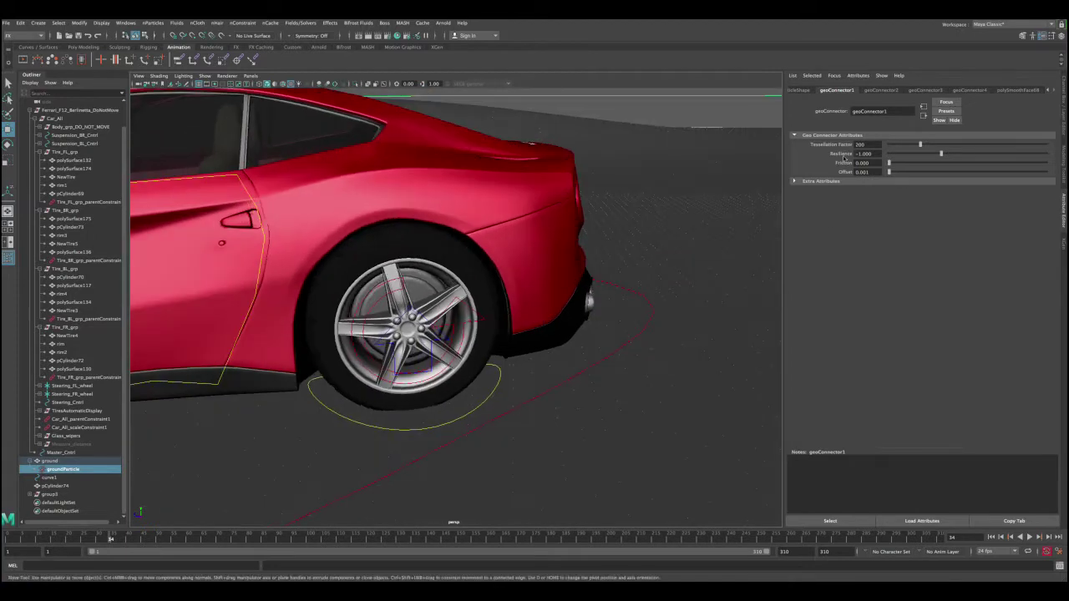
{"action": "right_click_drag", "start_coordinate": [563, 360], "coordinate": [504, 368], "text": "alt"}
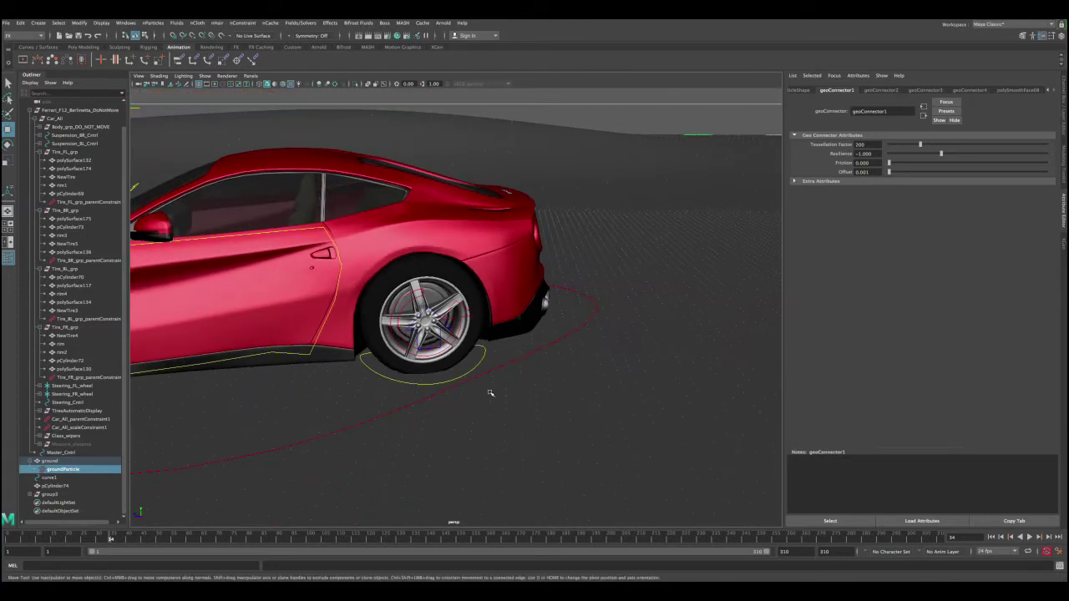
Examine the whole car and the surrounding terrain at frame 34 from a wider side view.
{"action": "right_click_drag", "start_coordinate": [492, 395], "coordinate": [284, 321], "text": "alt"}
{"action": "middle_click_drag", "start_coordinate": [309, 317], "coordinate": [547, 324], "text": "alt"}
{"action": "mouse_move", "coordinate": [547, 324]}
{"action": "left_mouse_down", "text": "alt"}
{"action": "mouse_move", "coordinate": [573, 324]}
{"action": "mouse_move", "coordinate": [552, 324]}
{"action": "left_mouse_up", "text": "alt"}
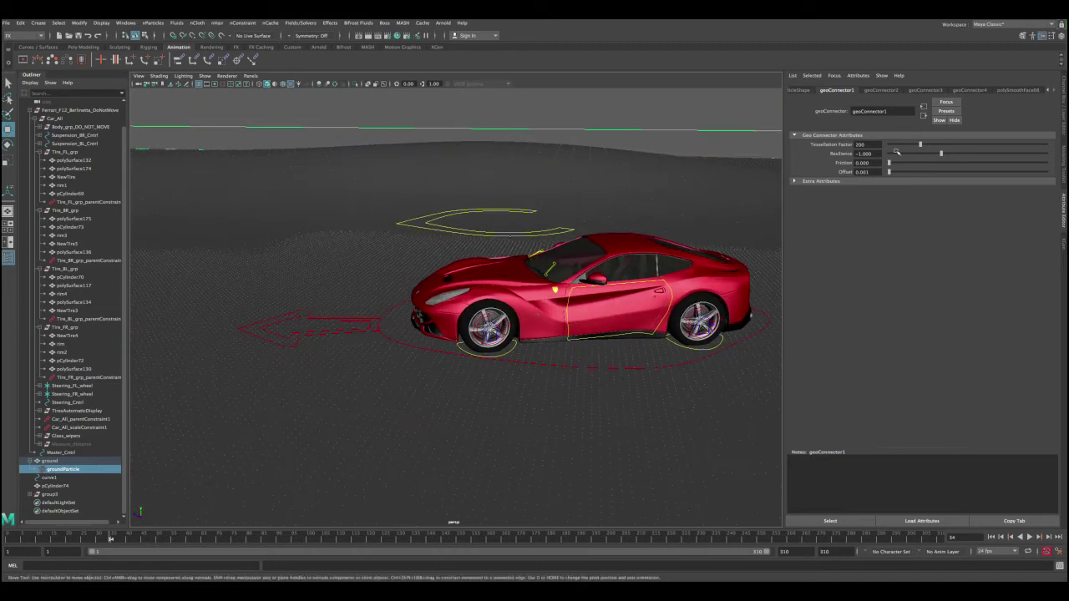
{"action": "right_click_drag", "start_coordinate": [697, 303], "coordinate": [639, 299], "text": "alt"}
{"action": "left_click_drag", "start_coordinate": [639, 299], "coordinate": [631, 299], "text": "alt"}
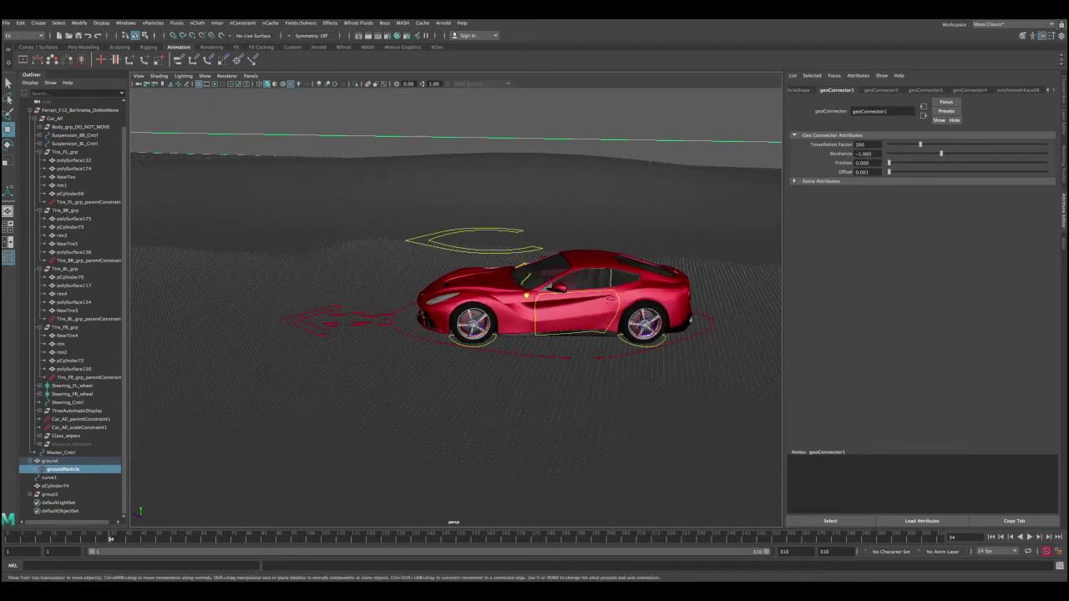
{"action": "left_click", "coordinate": [856, 155]}
{"action": "right_click_drag", "start_coordinate": [630, 309], "coordinate": [514, 311], "text": "alt"}
{"action": "middle_click_drag", "start_coordinate": [288, 347], "coordinate": [447, 315], "text": "alt"}
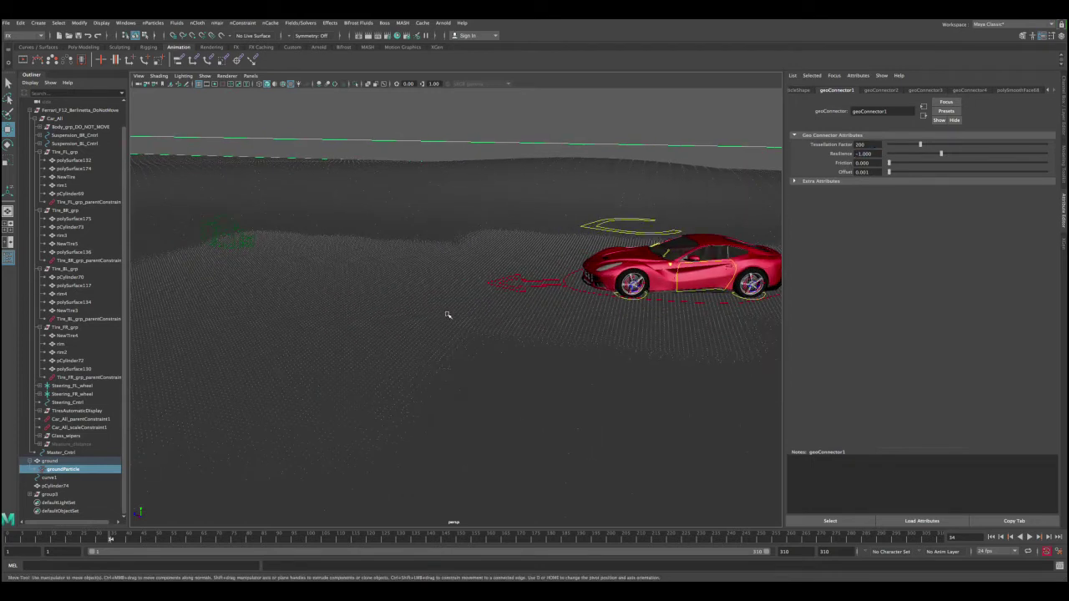
{"action": "left_click_drag", "start_coordinate": [382, 311], "coordinate": [388, 306], "text": "alt"}
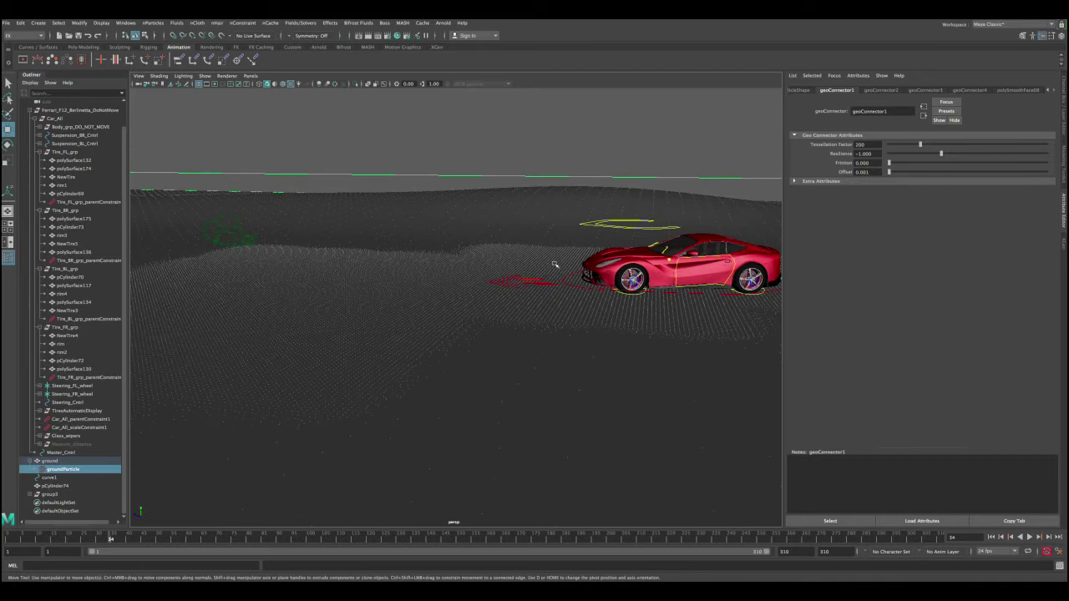
{"action": "left_click_drag", "start_coordinate": [554, 265], "coordinate": [518, 267], "text": "alt"}
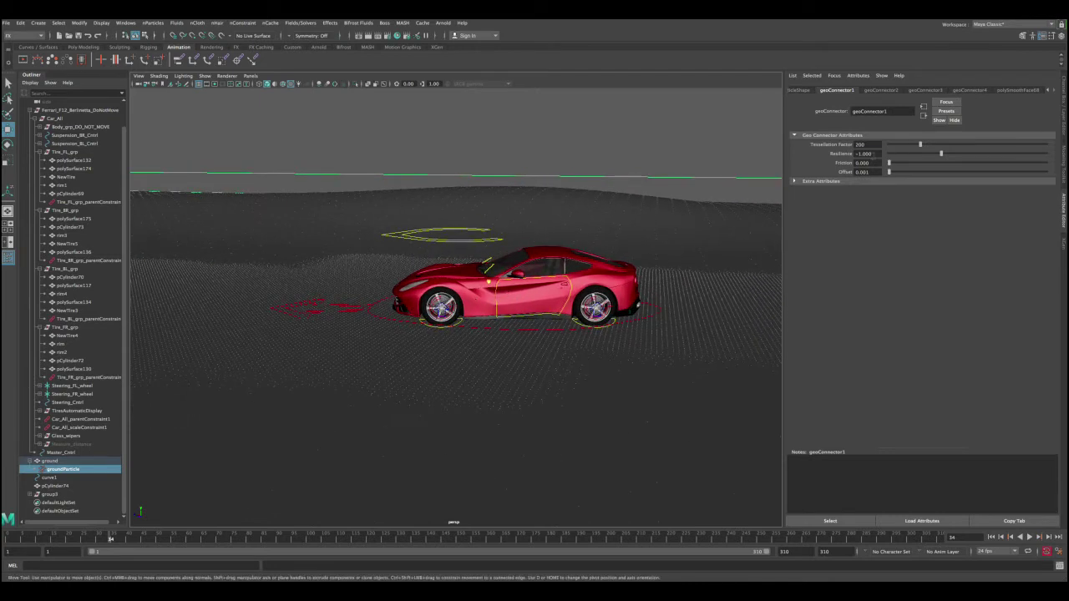
Set the Resilience of geoConnector1 and geoConnector2 to -0.8.
{"action": "double_click", "coordinate": [874, 155]}
{"action": "key", "text": "BackSpace"}
{"action": "type", "text": "-0.8"}
{"action": "key", "text": "Return"}
{"action": "left_click", "coordinate": [881, 89]}
{"action": "double_click", "coordinate": [877, 154]}
{"action": "type", "text": "-0.800"}
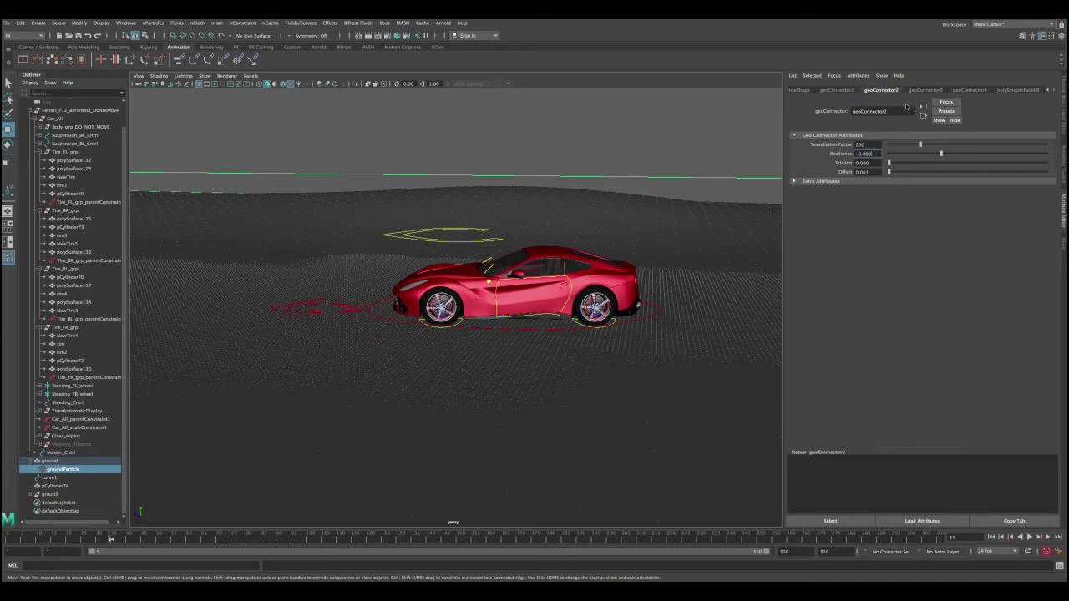
{"action": "left_click", "coordinate": [871, 163]}
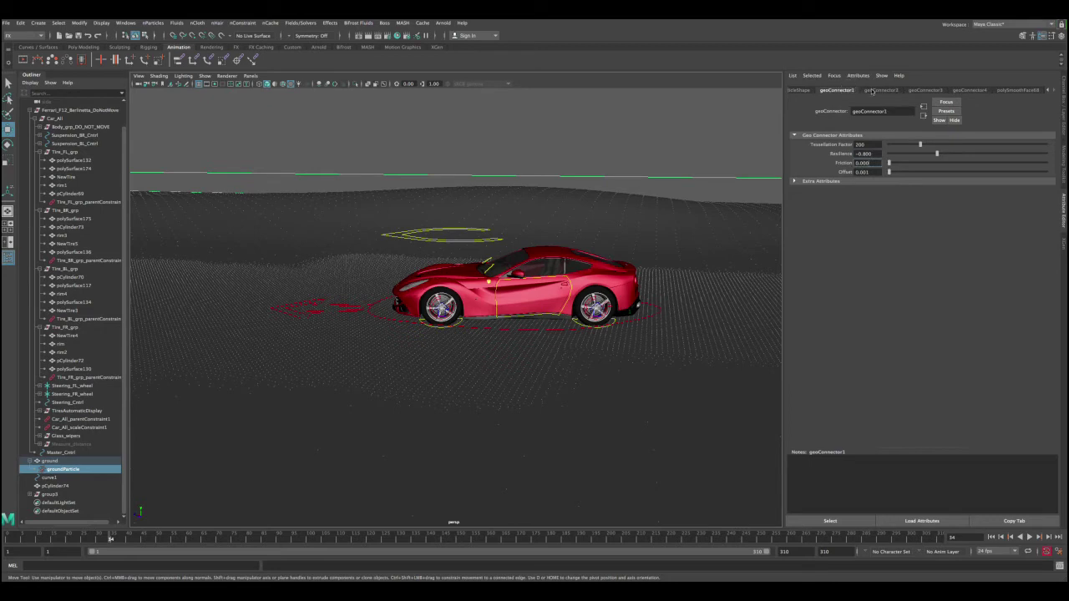
Set the Resilience of geoConnector3 and geoConnector4 to -0.8 and check the values on the other connectors.
{"action": "left_click", "coordinate": [916, 91]}
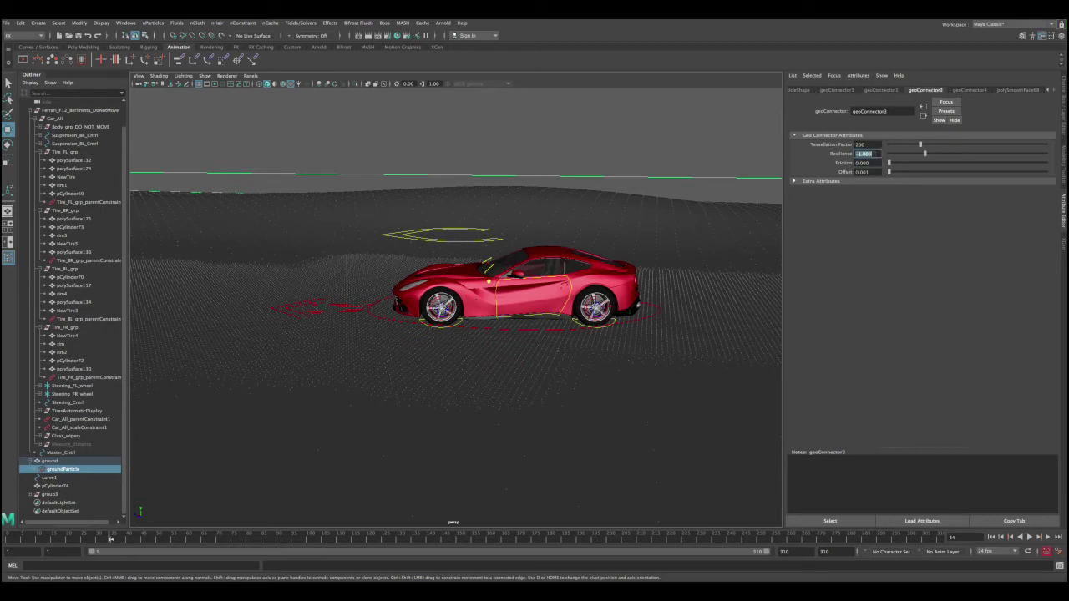
{"action": "left_click", "coordinate": [969, 90]}
{"action": "left_click", "coordinate": [868, 153]}
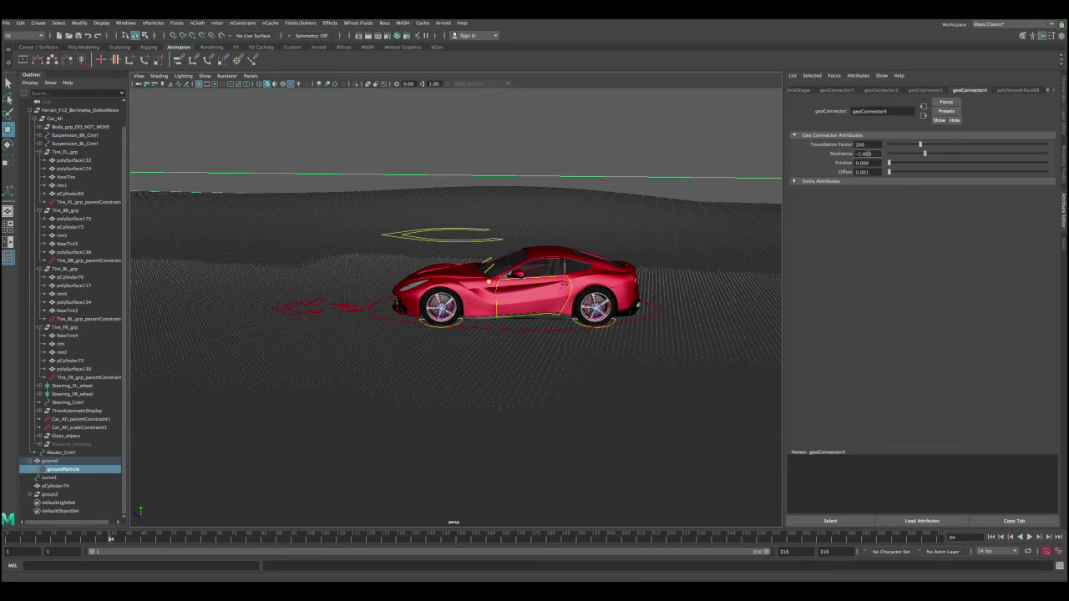
{"action": "type", "text": "-0.8"}
{"action": "key", "text": "Return"}
{"action": "left_click", "coordinate": [923, 91]}
{"action": "left_click", "coordinate": [884, 91]}
{"action": "left_click", "coordinate": [837, 90]}
Rerun the simulation from frame 1 to frame 77, following the tracks that form behind the car.
{"action": "left_click", "coordinate": [991, 537]}
{"action": "middle_click_drag", "start_coordinate": [622, 334], "coordinate": [459, 341], "text": "alt"}
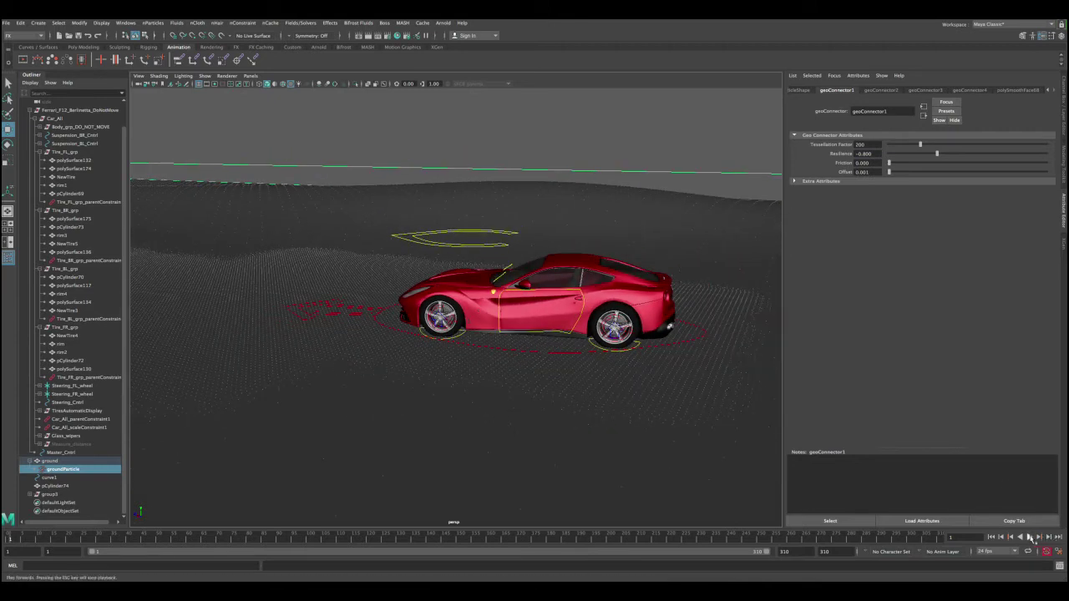
{"action": "left_click", "coordinate": [1030, 537]}
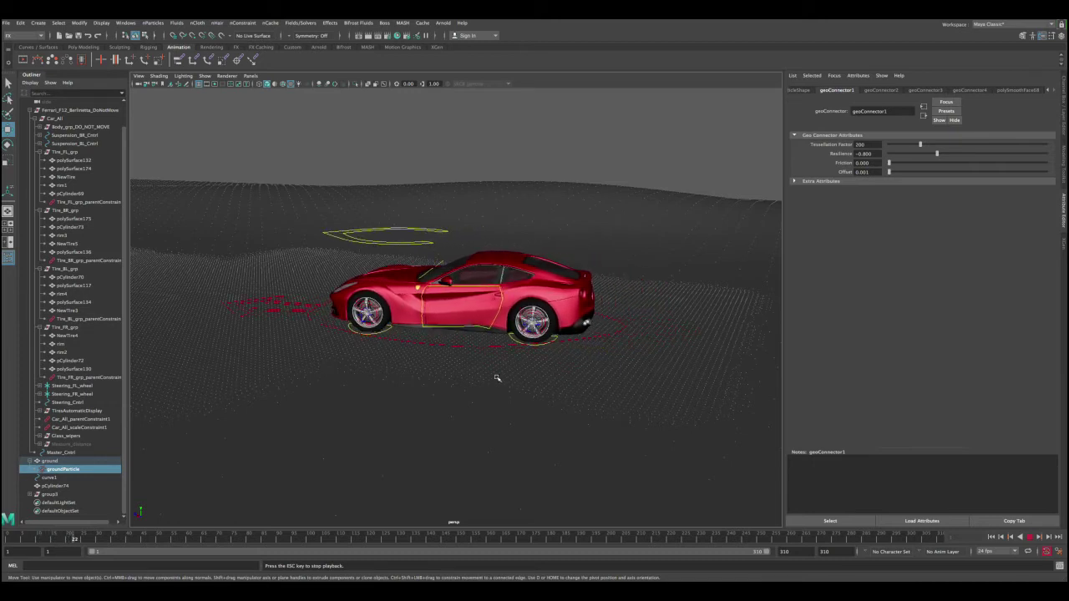
{"action": "left_click_drag", "start_coordinate": [512, 375], "coordinate": [501, 377], "text": "alt"}
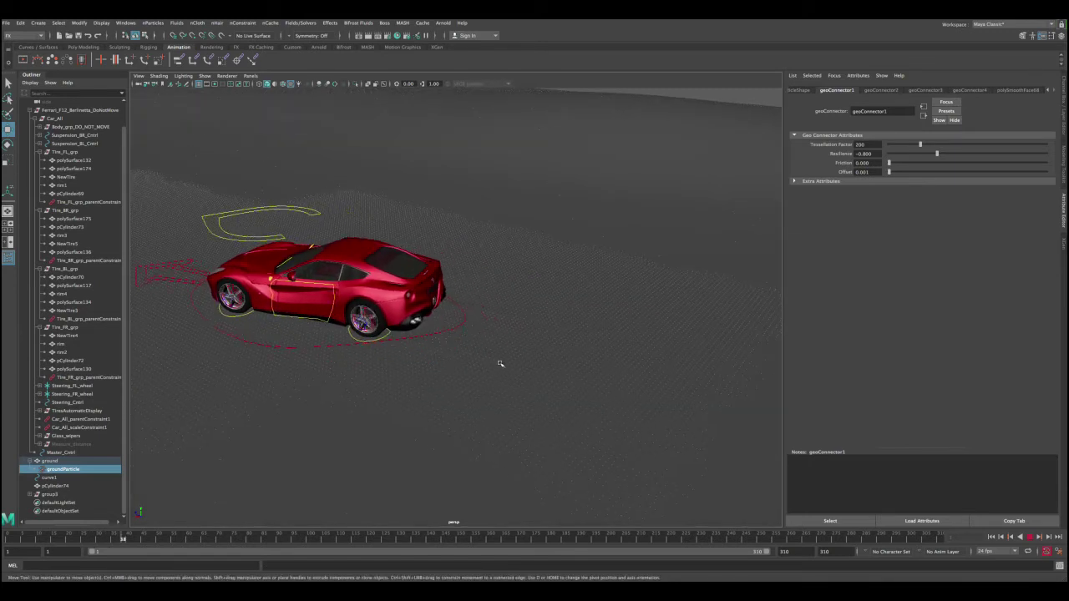
{"action": "right_click_drag", "start_coordinate": [496, 356], "coordinate": [531, 422], "text": "alt"}
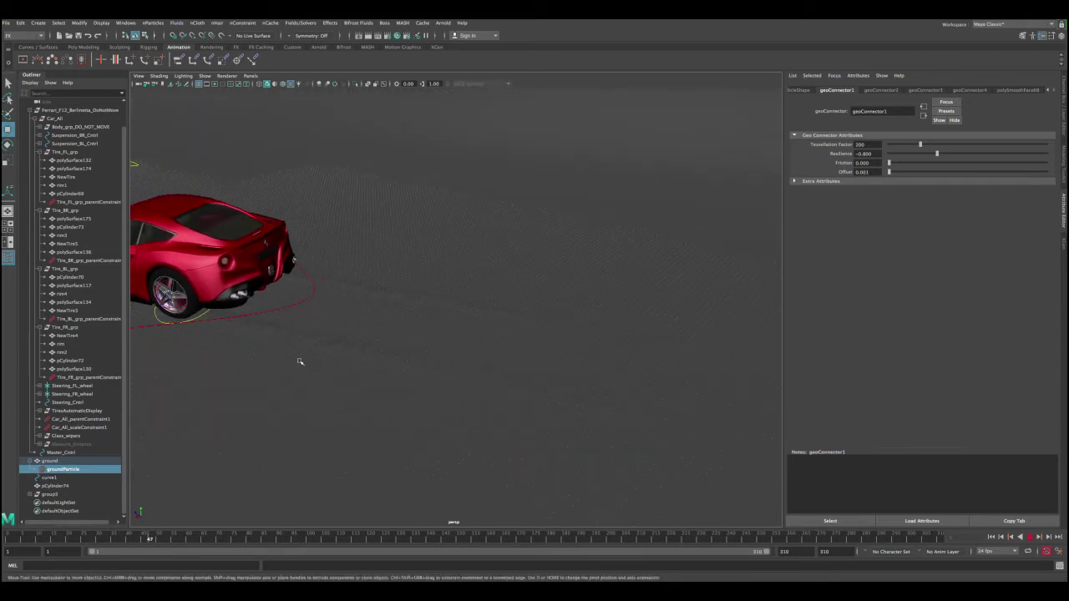
{"action": "right_click_drag", "start_coordinate": [300, 362], "coordinate": [253, 334], "text": "alt"}
{"action": "middle_click_drag", "start_coordinate": [259, 331], "coordinate": [381, 327], "text": "alt"}
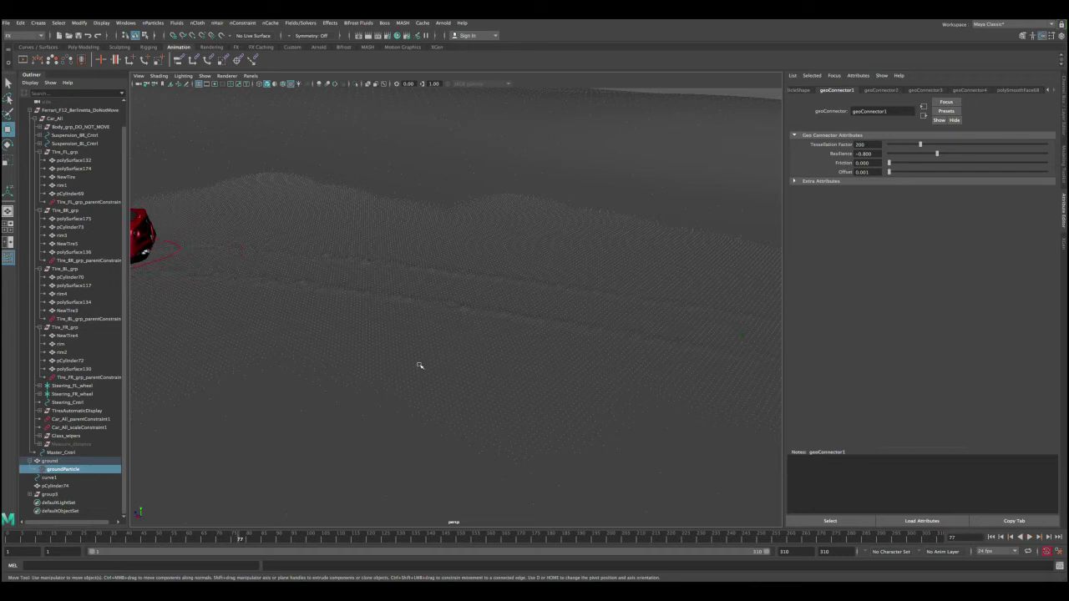
Hide dynamics objects in the perspective view so the ground particles no longer cover the terrain surface.
{"action": "left_click_drag", "start_coordinate": [322, 379], "coordinate": [492, 265], "text": "alt"}
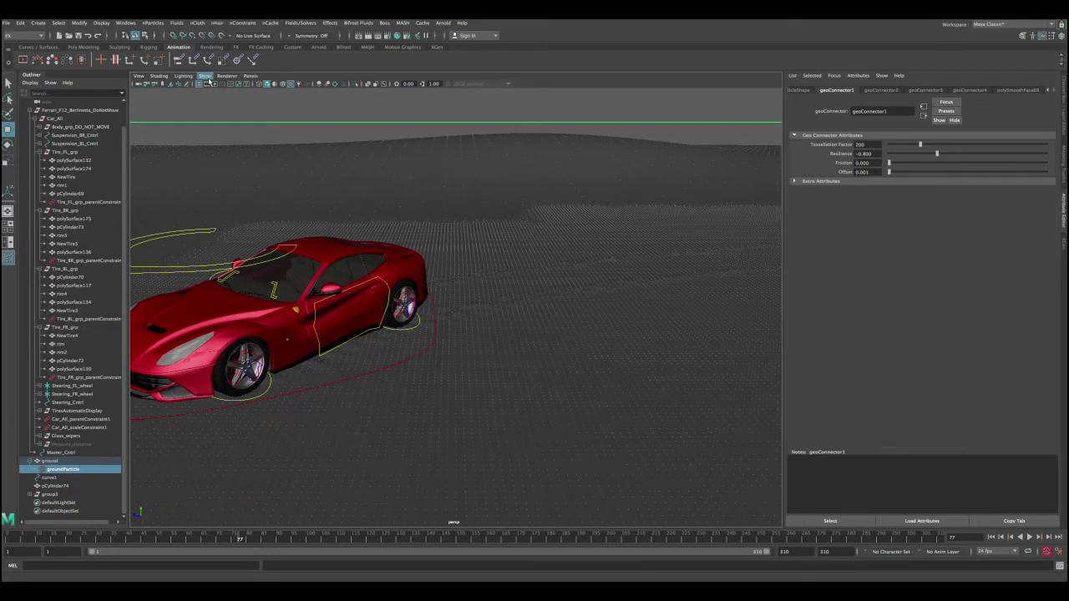
{"action": "left_click", "coordinate": [205, 77]}
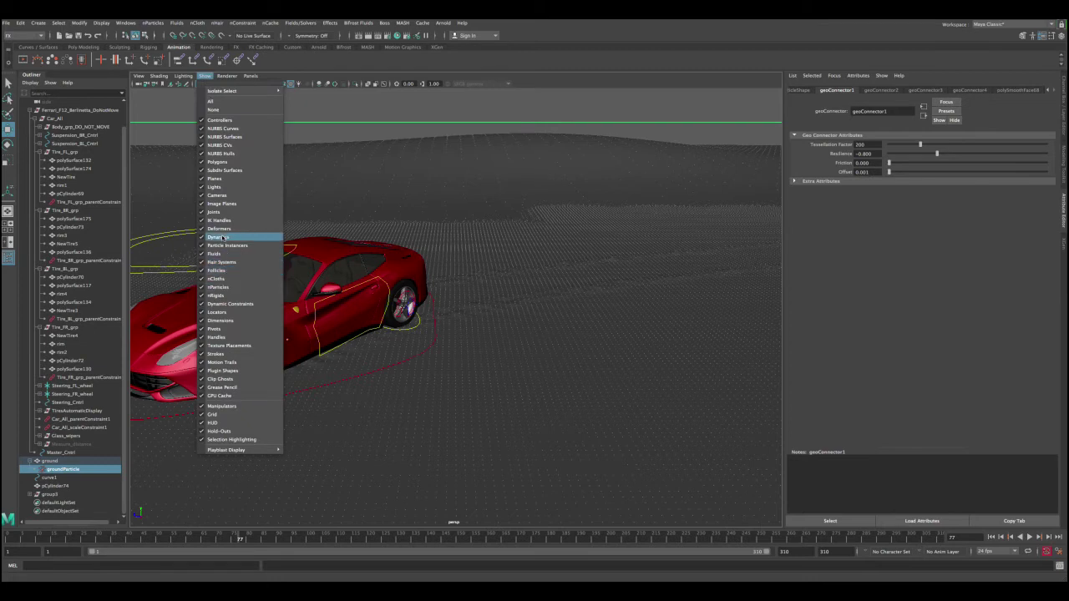
{"action": "left_click", "coordinate": [226, 238]}
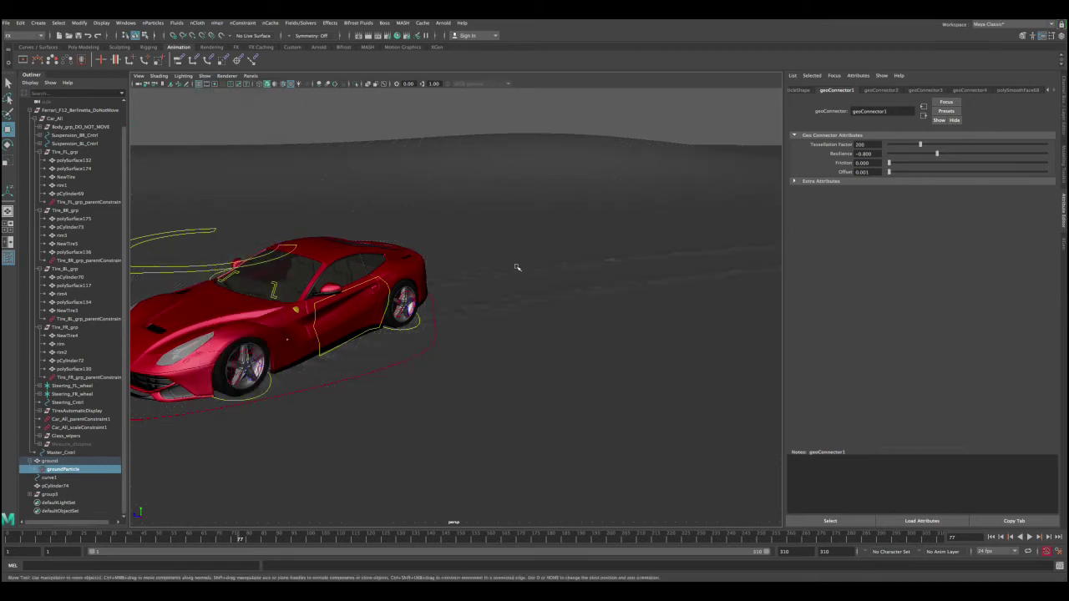
Examine the tire tracks on the bare ground surface from both sides of the car and along their length.
{"action": "middle_click_drag", "start_coordinate": [517, 267], "coordinate": [475, 304], "text": "alt"}
{"action": "right_click_drag", "start_coordinate": [475, 303], "coordinate": [422, 239], "text": "alt"}
{"action": "left_click_drag", "start_coordinate": [440, 252], "coordinate": [444, 243], "text": "alt"}
{"action": "middle_click_drag", "start_coordinate": [566, 243], "coordinate": [756, 230], "text": "alt"}
{"action": "left_click_drag", "start_coordinate": [535, 247], "coordinate": [702, 276], "text": "alt"}
{"action": "right_click_drag", "start_coordinate": [487, 231], "coordinate": [549, 365], "text": "alt"}
{"action": "left_click_drag", "start_coordinate": [543, 355], "coordinate": [495, 347], "text": "alt"}
{"action": "middle_click_drag", "start_coordinate": [478, 337], "coordinate": [507, 362], "text": "alt"}
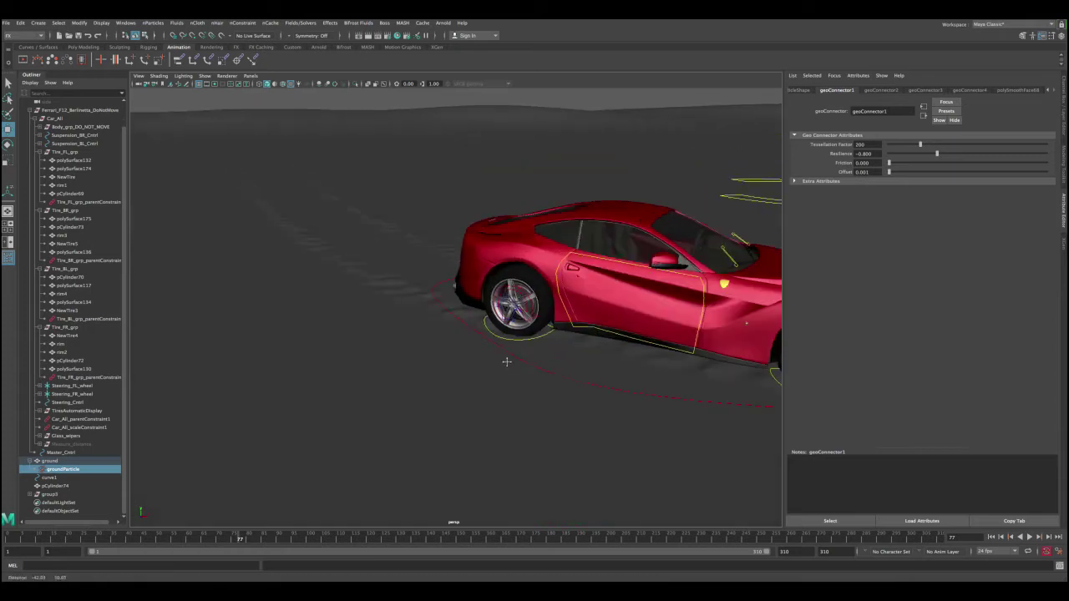
{"action": "left_click_drag", "start_coordinate": [506, 361], "coordinate": [581, 397], "text": "alt"}
{"action": "middle_click_drag", "start_coordinate": [581, 396], "coordinate": [363, 333], "text": "alt"}
{"action": "left_click_drag", "start_coordinate": [551, 367], "coordinate": [516, 204], "text": "alt"}
Select the ground mesh to inspect its wireframe along the tracks, and clear the selection.
{"action": "left_click", "coordinate": [536, 373]}
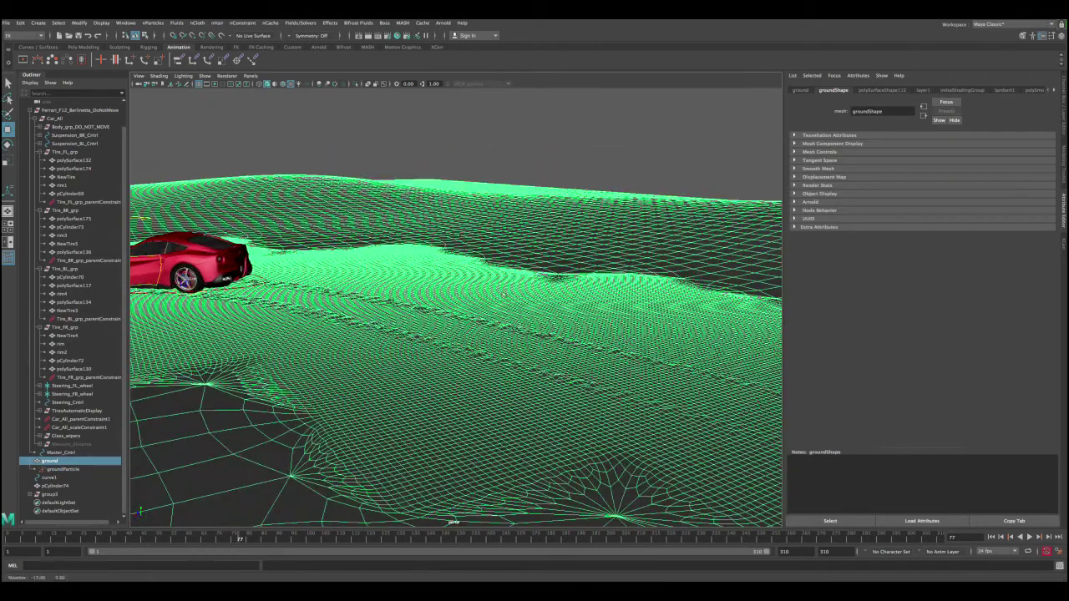
{"action": "left_click", "coordinate": [553, 145]}
{"action": "left_click_drag", "start_coordinate": [471, 237], "coordinate": [501, 197], "text": "alt"}
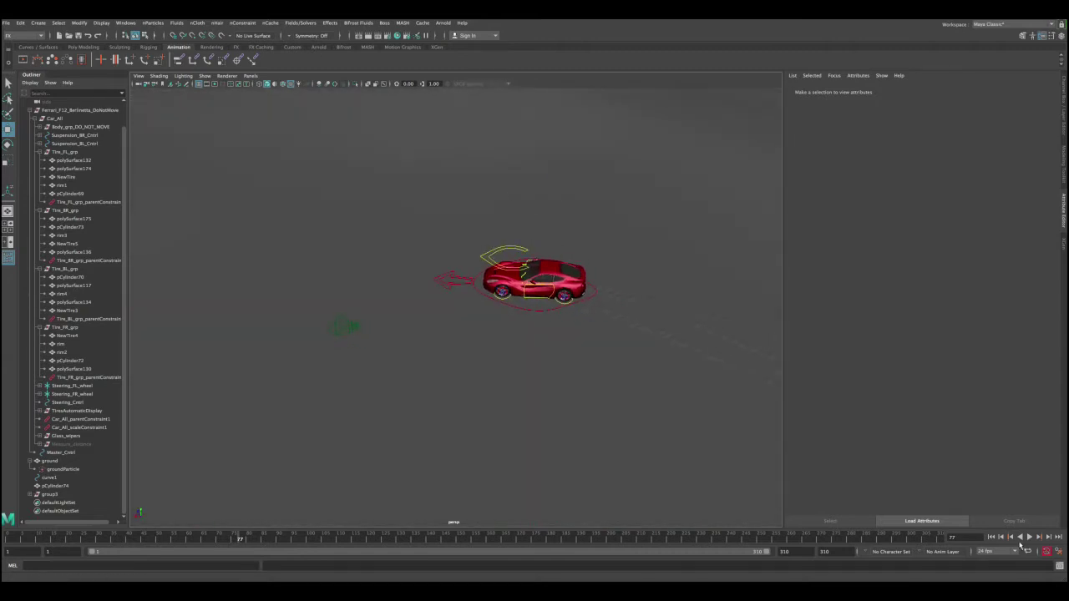
Continue the simulation to frame 113 and examine the curved tire tracks behind the car up close.
{"action": "left_click", "coordinate": [1029, 538]}
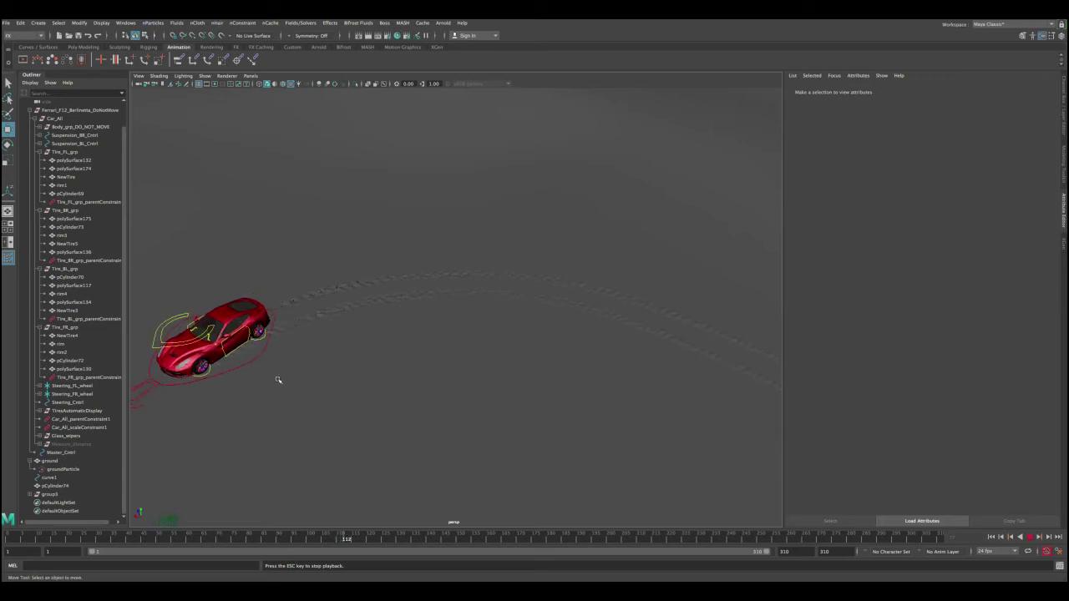
{"action": "key", "text": "Escape"}
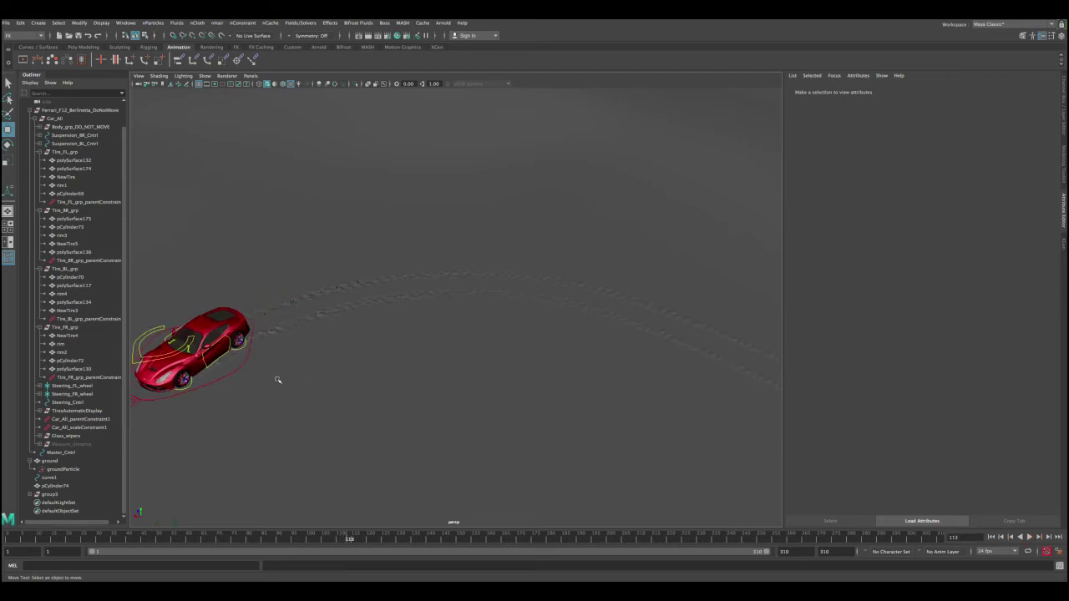
{"action": "left_click_drag", "start_coordinate": [288, 341], "coordinate": [457, 290], "text": "alt"}
{"action": "right_click_drag", "start_coordinate": [456, 290], "coordinate": [573, 393], "text": "alt"}
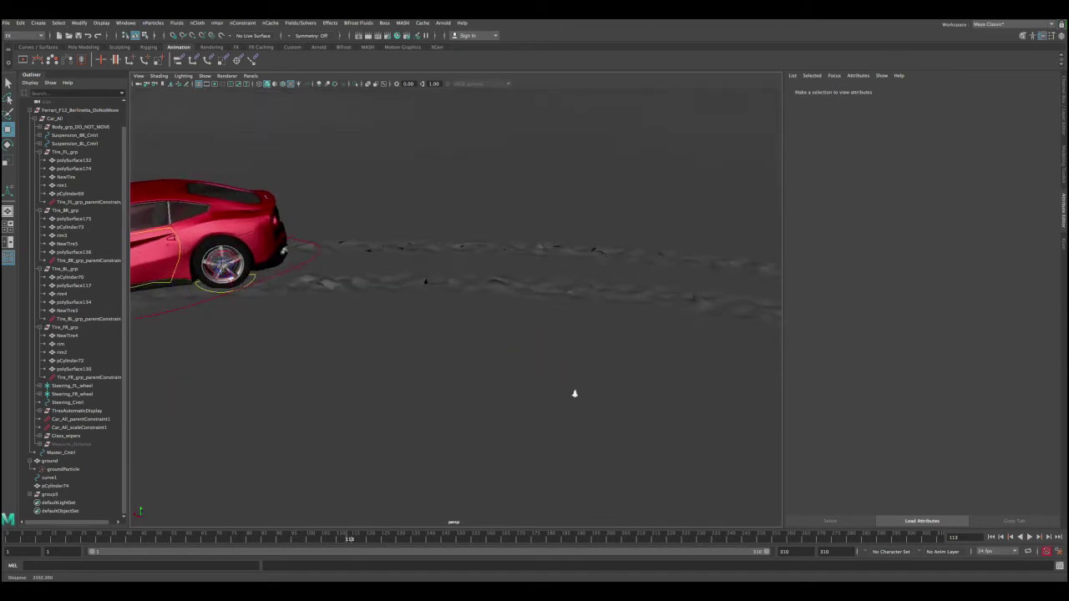
{"action": "left_click_drag", "start_coordinate": [573, 393], "coordinate": [552, 363], "text": "alt"}
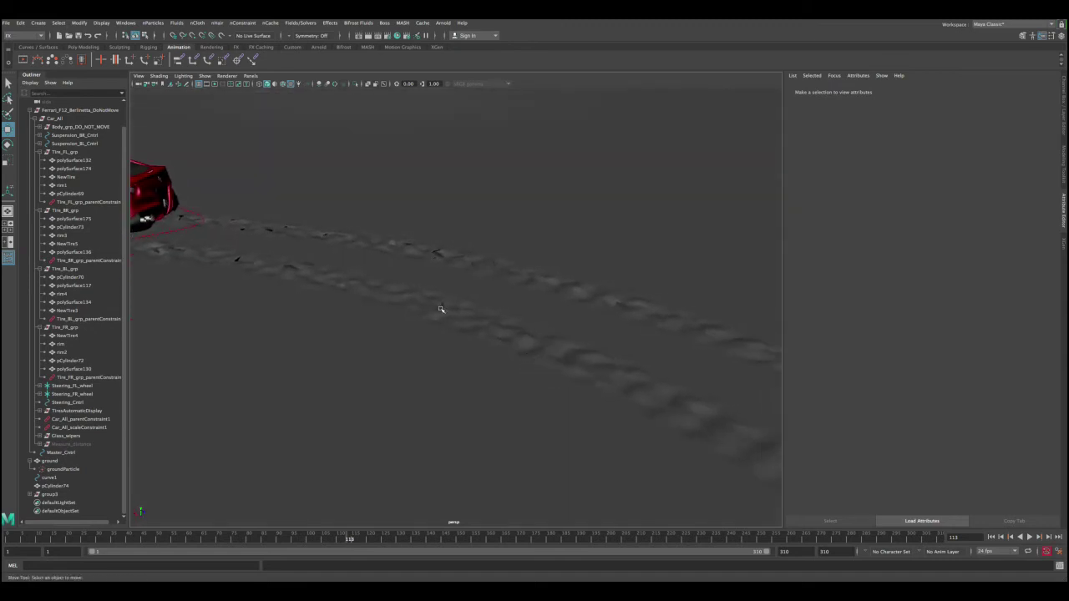
Select the ground mesh to examine its wireframe along the tracks behind the car at frame 113, and clear the selection.
{"action": "left_click_drag", "start_coordinate": [441, 310], "coordinate": [589, 326], "text": "alt"}
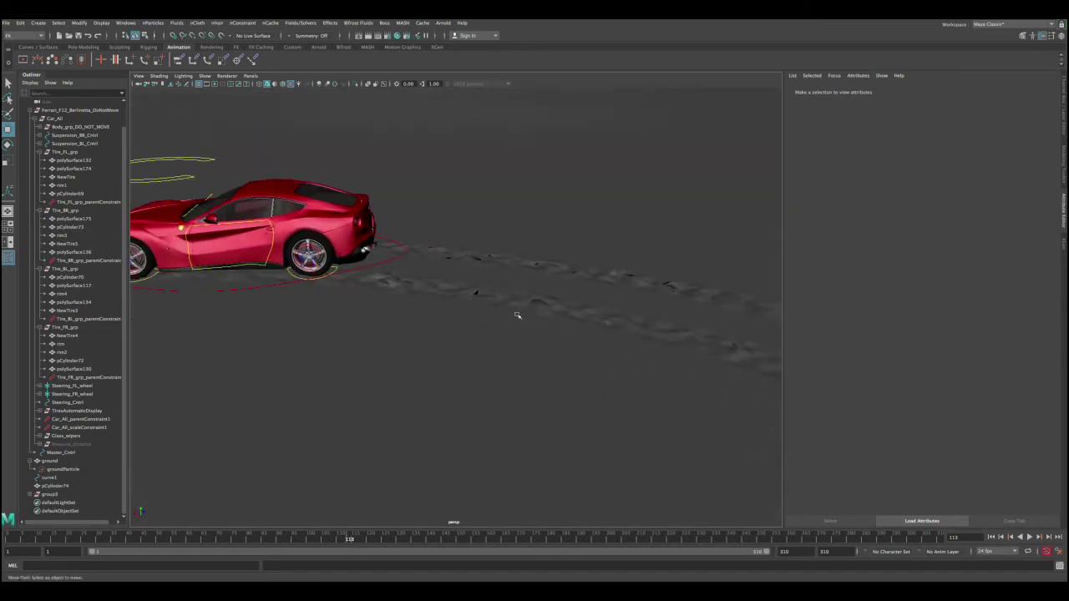
{"action": "left_click_drag", "start_coordinate": [518, 315], "coordinate": [638, 318], "text": "alt"}
{"action": "left_click_drag", "start_coordinate": [550, 321], "coordinate": [504, 317], "text": "alt"}
{"action": "left_click", "coordinate": [502, 324]}
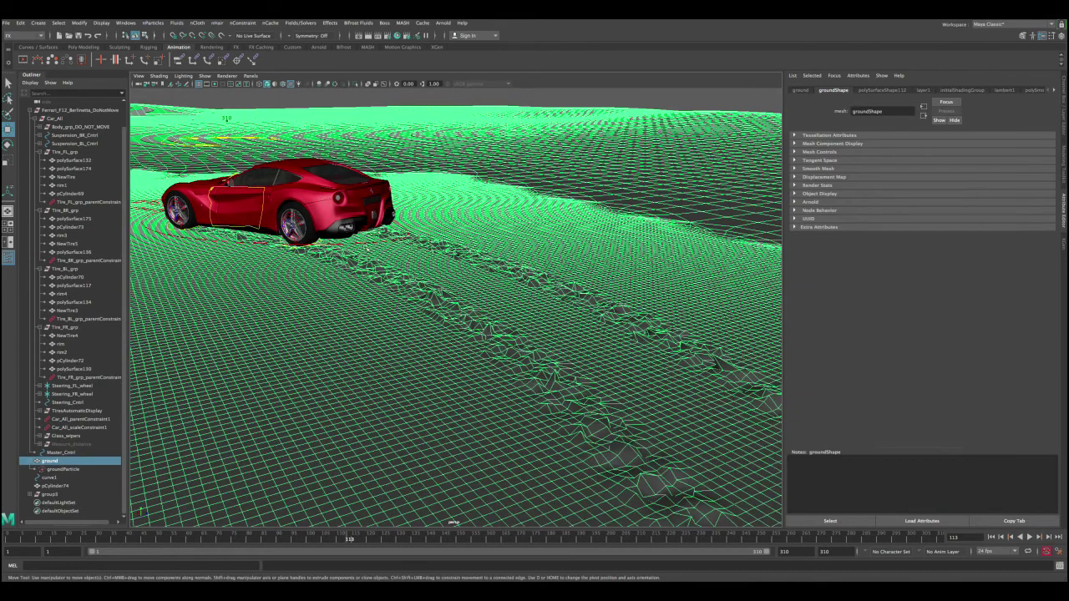
{"action": "left_click_drag", "start_coordinate": [367, 248], "coordinate": [473, 342], "text": "alt"}
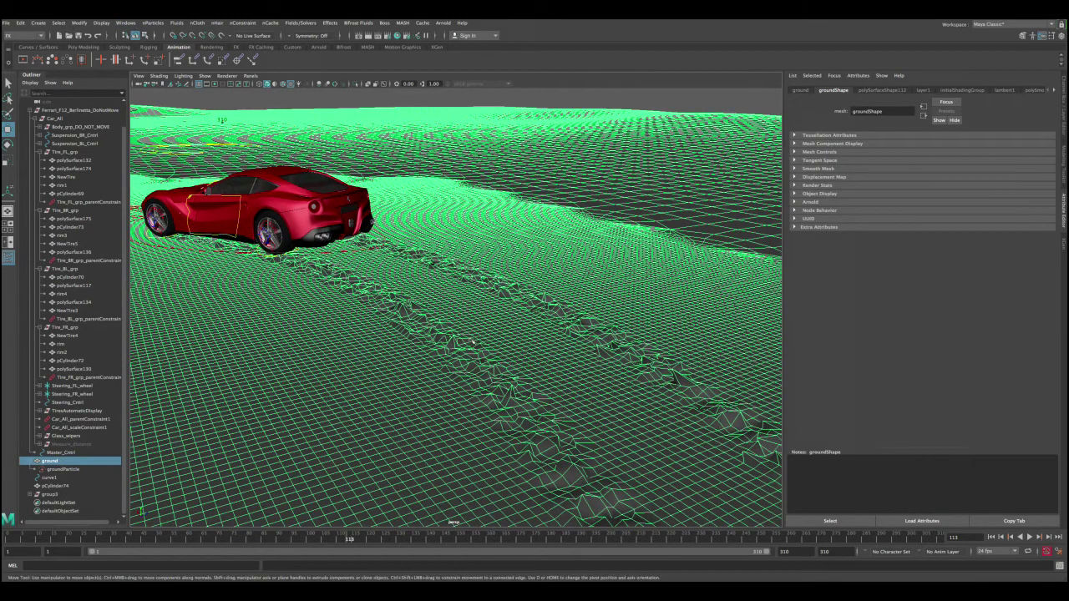
{"action": "left_click_drag", "start_coordinate": [597, 344], "coordinate": [505, 389], "text": "alt"}
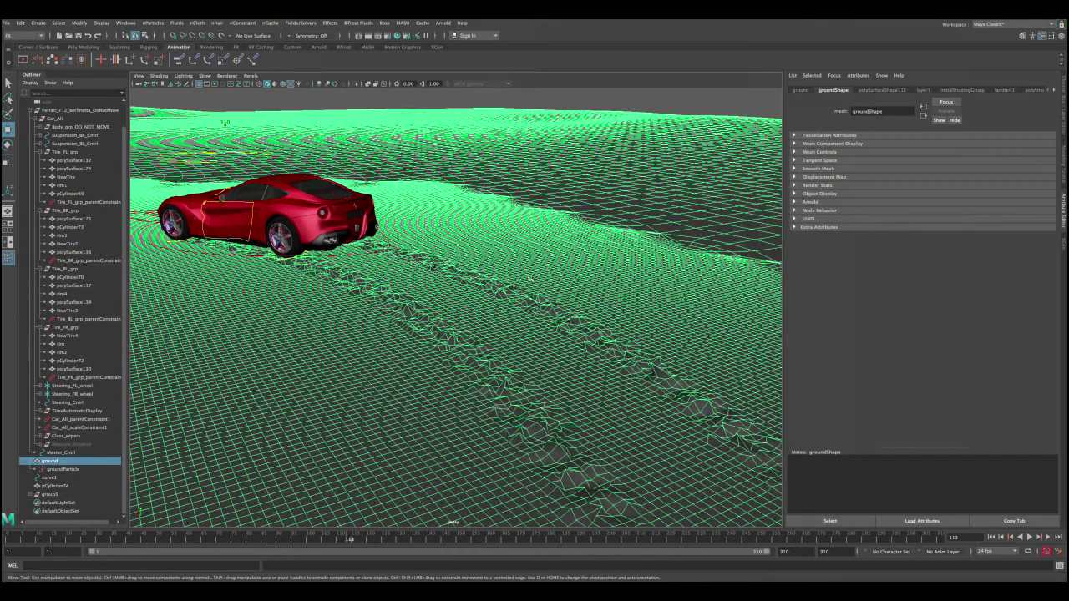
{"action": "right_click_drag", "start_coordinate": [530, 277], "coordinate": [443, 181], "text": "alt"}
{"action": "left_click_drag", "start_coordinate": [444, 181], "coordinate": [440, 136], "text": "alt"}
{"action": "left_click", "coordinate": [438, 136]}
Frame the car with its tracks and continue the simulation to frame 121.
{"action": "left_click_drag", "start_coordinate": [370, 172], "coordinate": [379, 204], "text": "alt"}
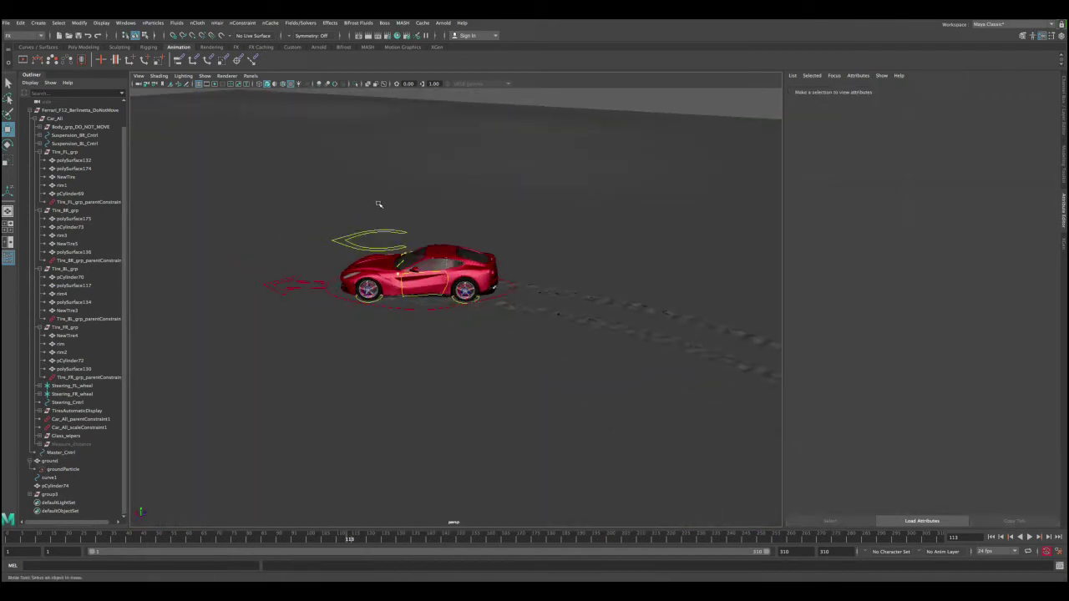
{"action": "middle_click_drag", "start_coordinate": [378, 204], "coordinate": [514, 181], "text": "alt"}
{"action": "left_click_drag", "start_coordinate": [533, 302], "coordinate": [546, 266], "text": "alt"}
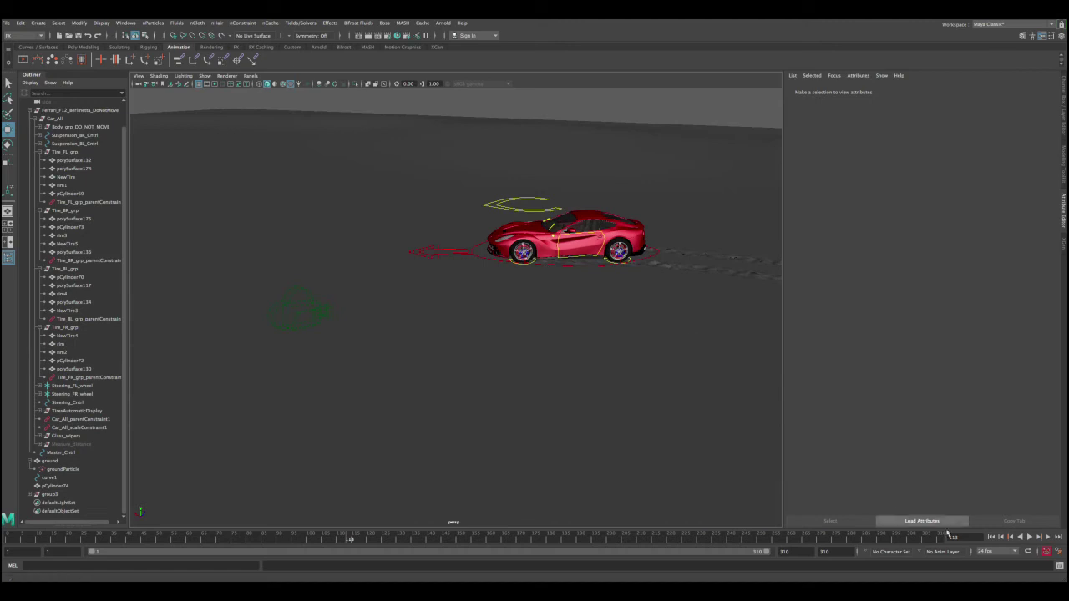
{"action": "left_click", "coordinate": [1029, 537]}
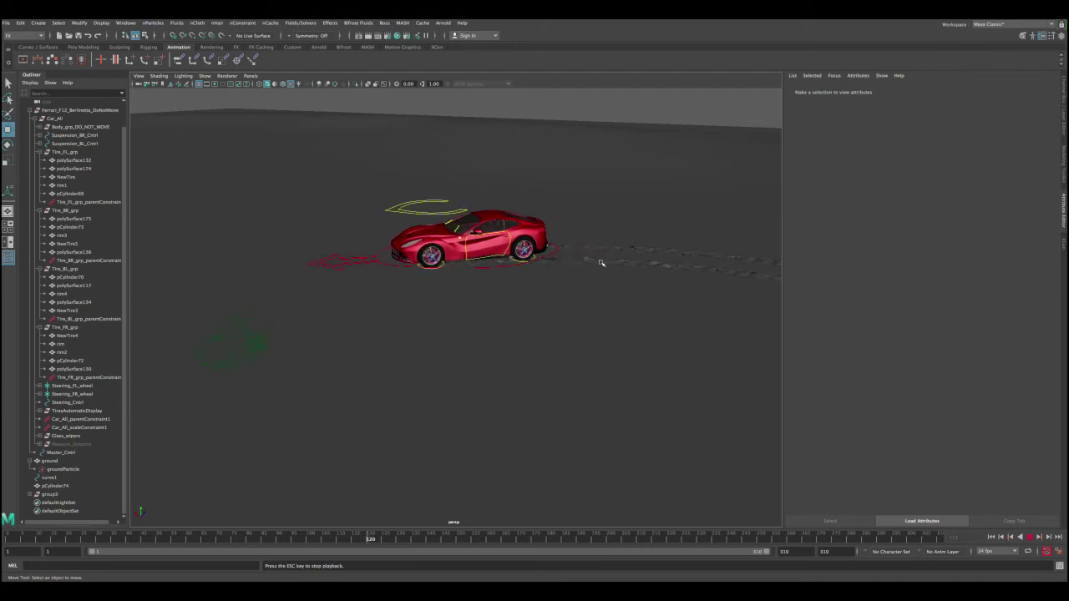
{"action": "key", "text": "Escape"}
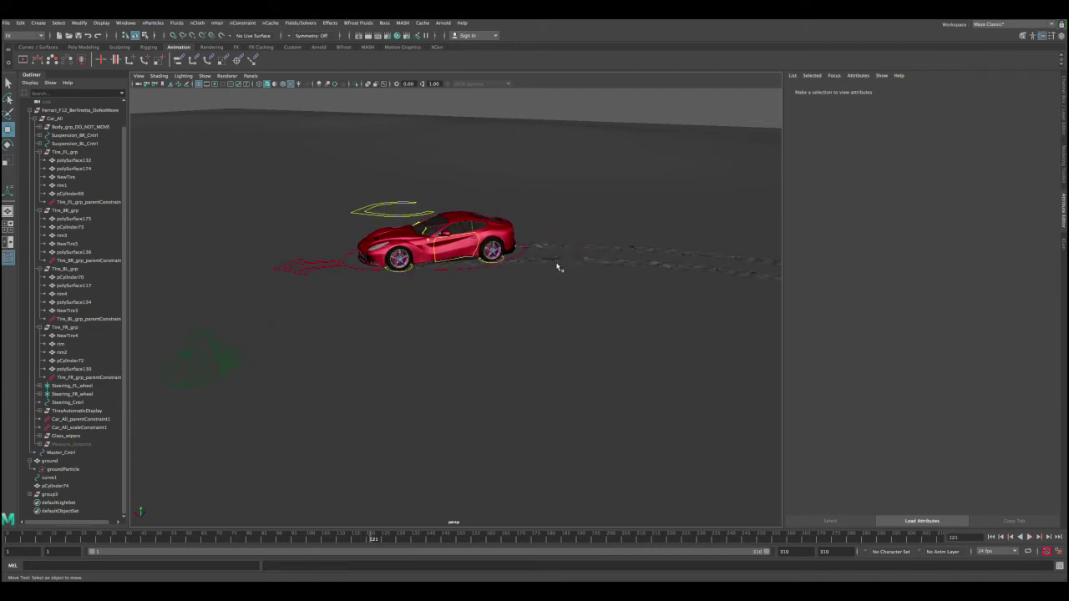
Select the ground mesh and inspect the deformed polygons in the tire tracks up close, and clear the selection.
{"action": "left_click", "coordinate": [558, 267]}
{"action": "left_click_drag", "start_coordinate": [501, 282], "coordinate": [499, 298], "text": "alt"}
{"action": "right_click_drag", "start_coordinate": [500, 298], "coordinate": [529, 310], "text": "alt"}
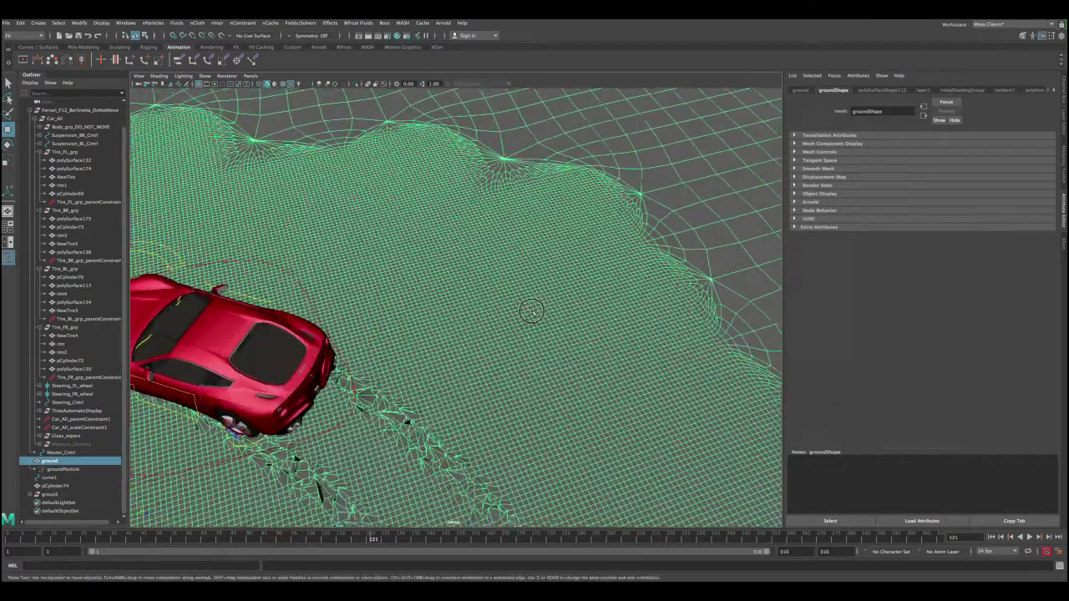
{"action": "left_click_drag", "start_coordinate": [530, 310], "coordinate": [598, 276], "text": "alt"}
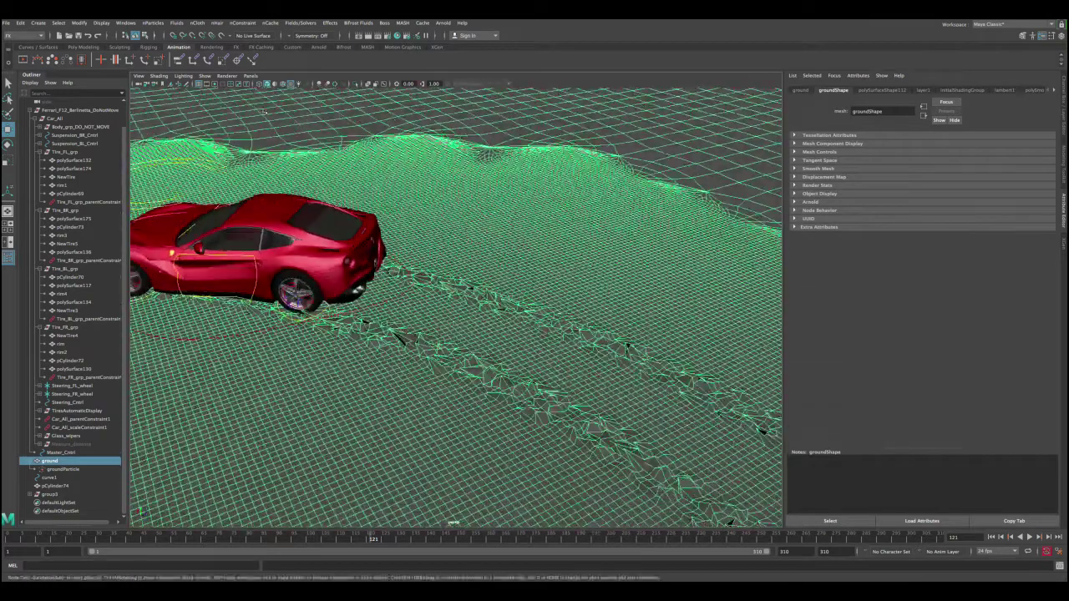
{"action": "left_click", "coordinate": [154, 24]}
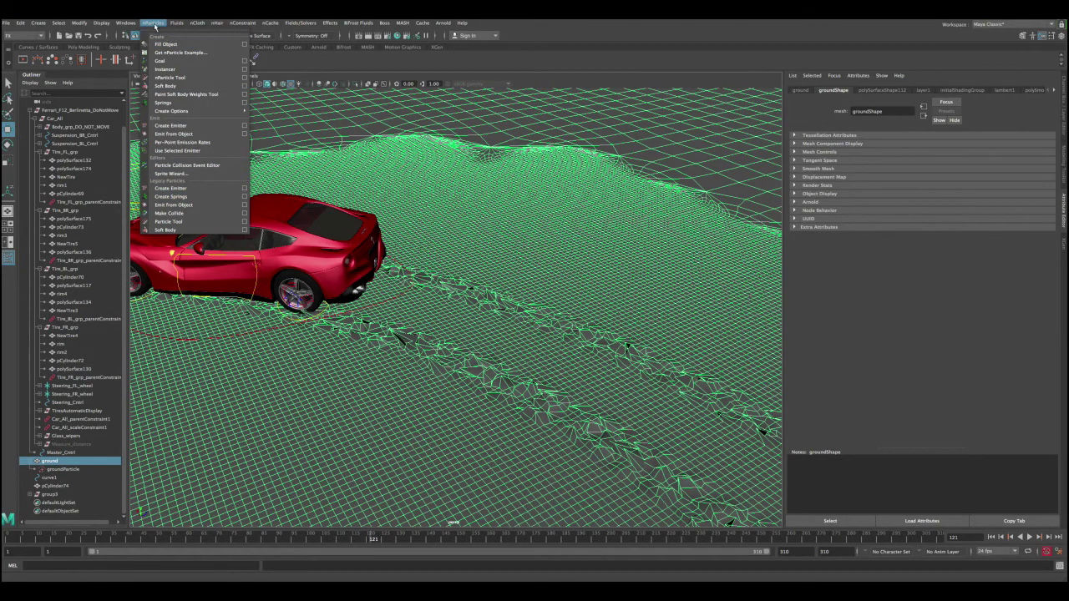
{"action": "left_click", "coordinate": [155, 24]}
{"action": "right_click_drag", "start_coordinate": [385, 289], "coordinate": [433, 292], "text": "alt"}
{"action": "scroll", "coordinate": [433, 290], "scroll_direction": "up", "scroll_amount": 10}
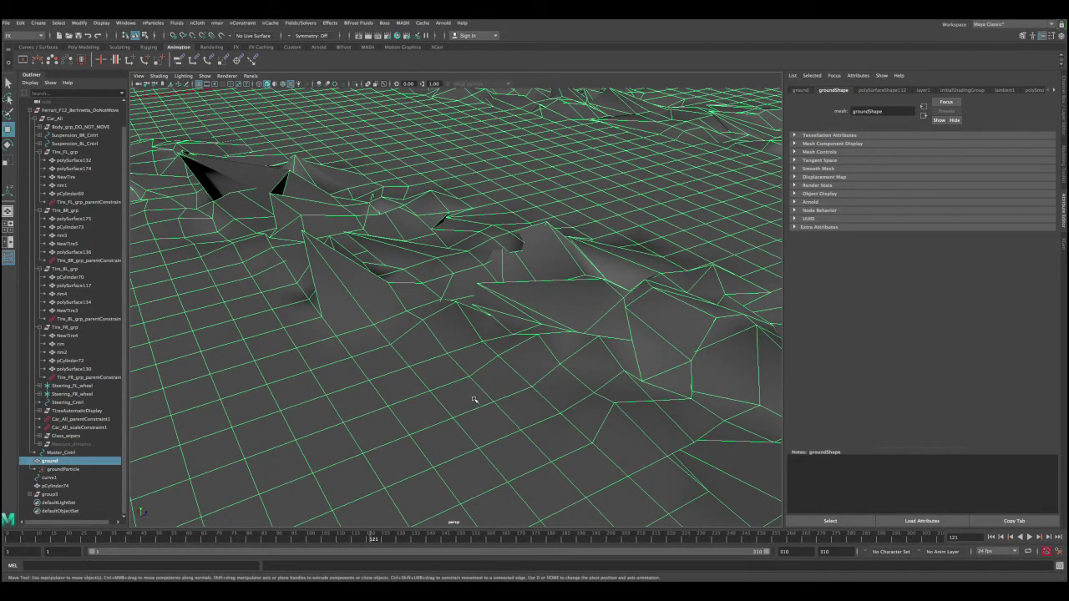
{"action": "scroll", "coordinate": [381, 261], "scroll_direction": "down", "scroll_amount": 10}
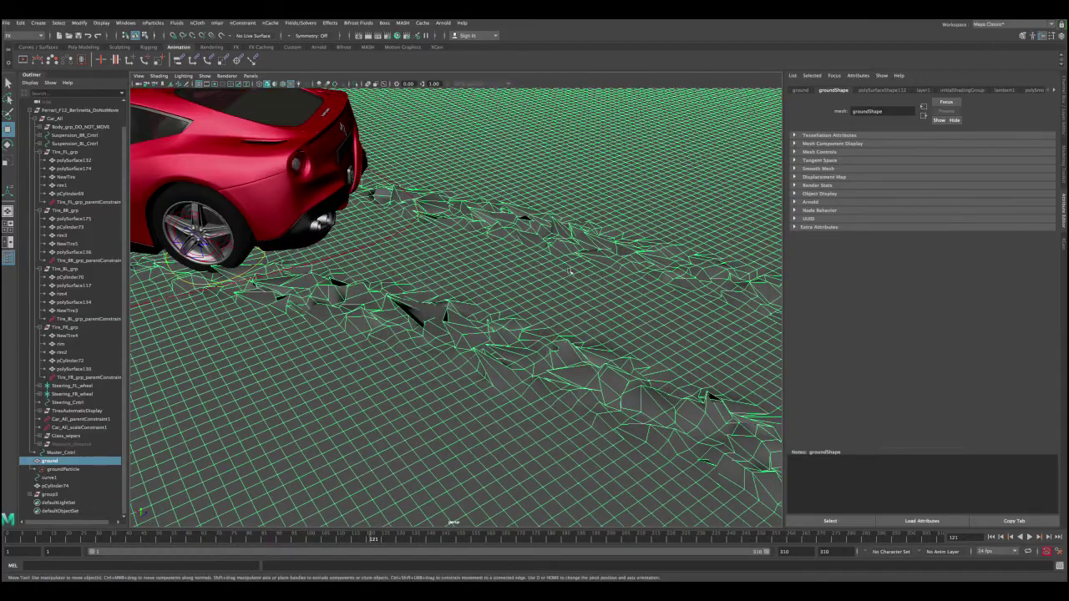
{"action": "right_click_drag", "start_coordinate": [507, 251], "coordinate": [417, 253], "text": "alt"}
{"action": "left_click_drag", "start_coordinate": [417, 252], "coordinate": [489, 250], "text": "alt"}
{"action": "left_click", "coordinate": [574, 113]}
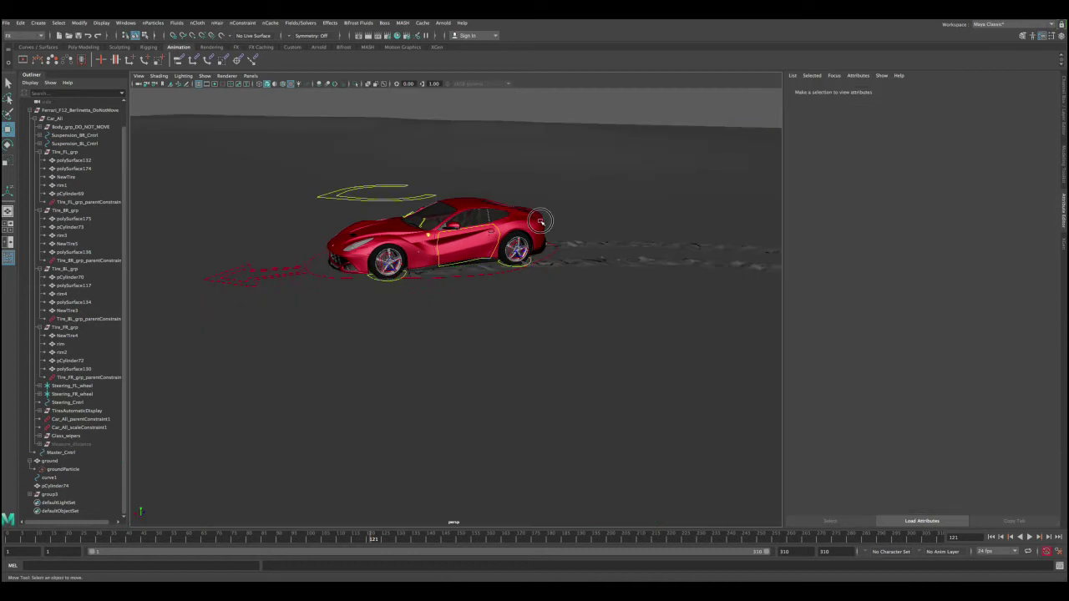
Frame the car from farther away and continue the simulation to frame 131.
{"action": "left_click_drag", "start_coordinate": [543, 220], "coordinate": [533, 232], "text": "alt"}
{"action": "right_click_drag", "start_coordinate": [533, 232], "coordinate": [475, 248], "text": "alt"}
{"action": "left_click_drag", "start_coordinate": [475, 248], "coordinate": [470, 260], "text": "alt"}
{"action": "middle_click_drag", "start_coordinate": [471, 260], "coordinate": [506, 235], "text": "alt"}
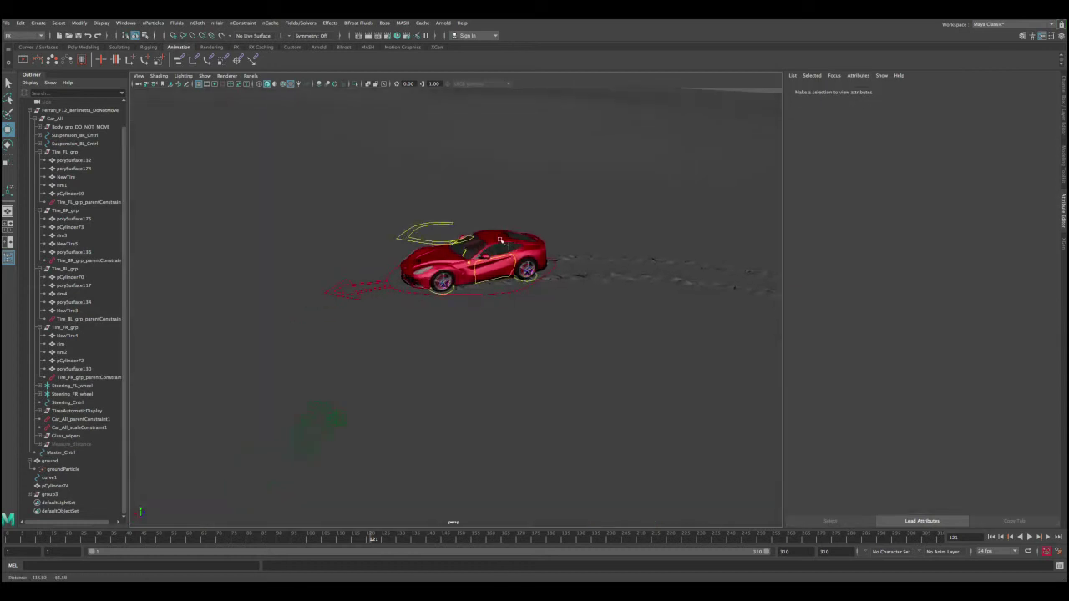
{"action": "left_click", "coordinate": [1030, 537]}
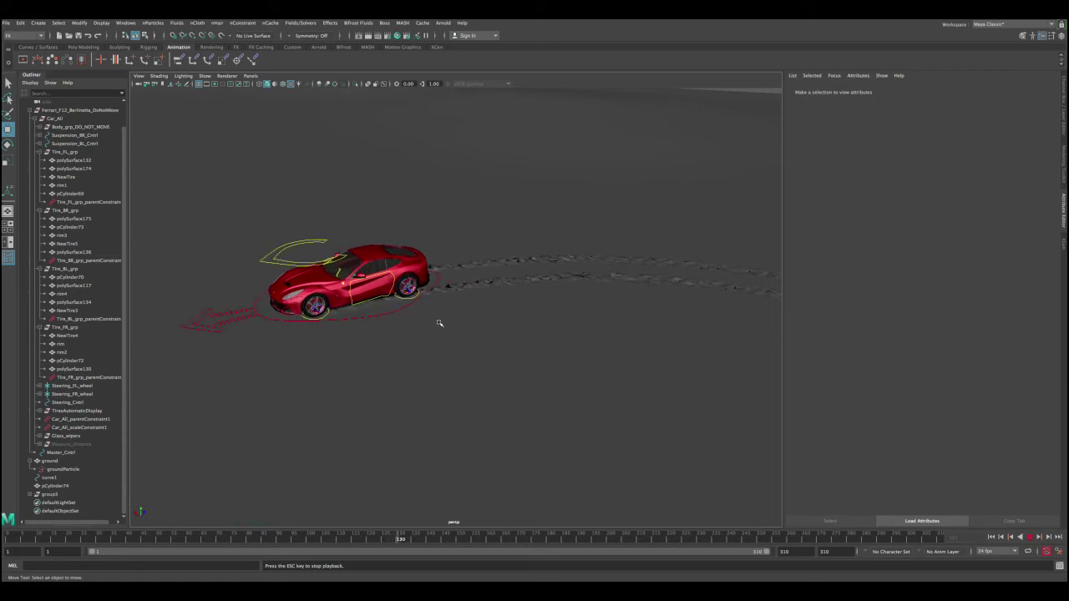
{"action": "key", "text": "Escape"}
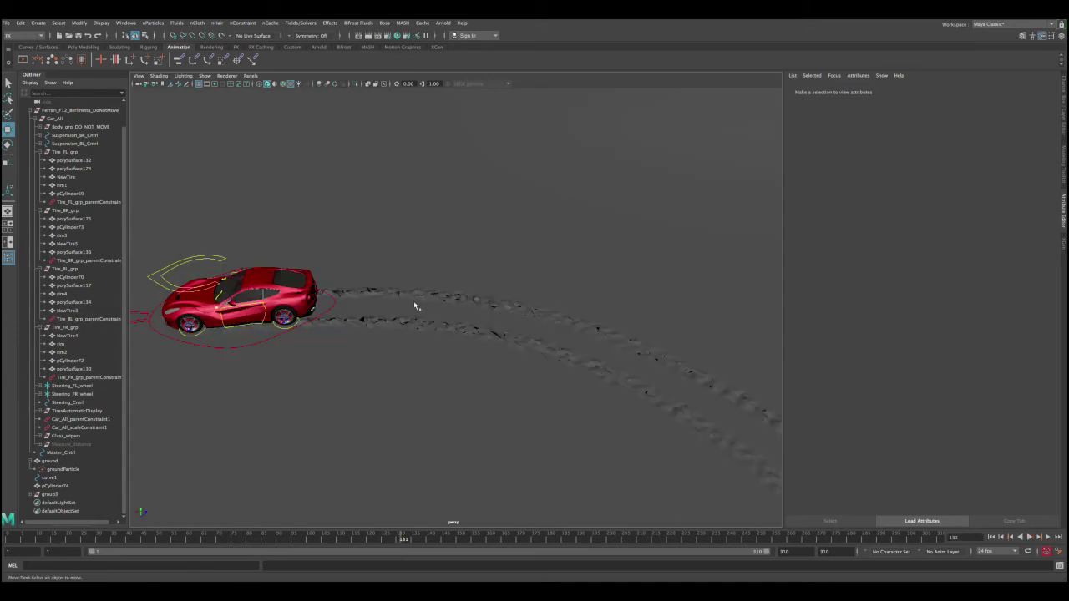
Select the ground mesh and apply Smooth to it with 1 division.
{"action": "left_click_drag", "start_coordinate": [366, 318], "coordinate": [574, 334], "text": "alt"}
{"action": "scroll", "coordinate": [557, 323], "scroll_direction": "up", "scroll_amount": 3}
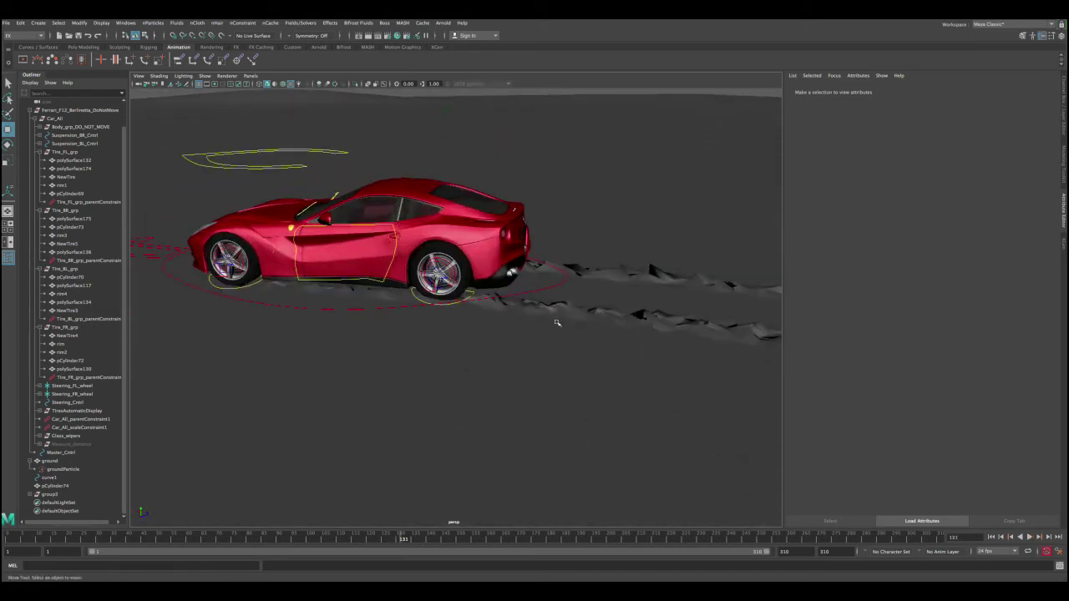
{"action": "left_click_drag", "start_coordinate": [633, 267], "coordinate": [597, 282], "text": "alt"}
{"action": "left_click", "coordinate": [597, 282]}
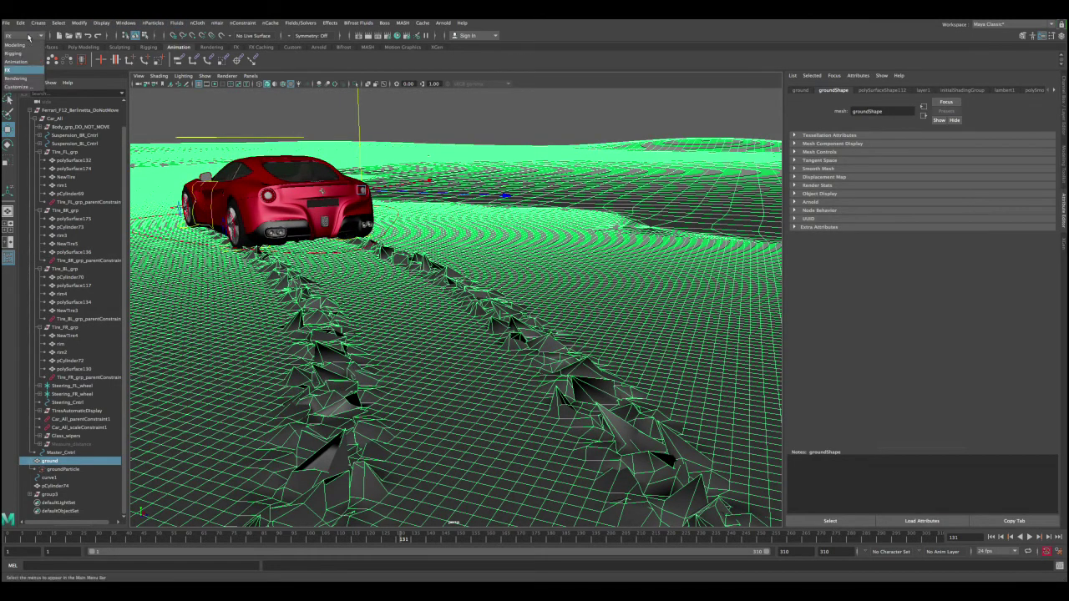
{"action": "left_click", "coordinate": [25, 35]}
{"action": "left_click", "coordinate": [15, 44]}
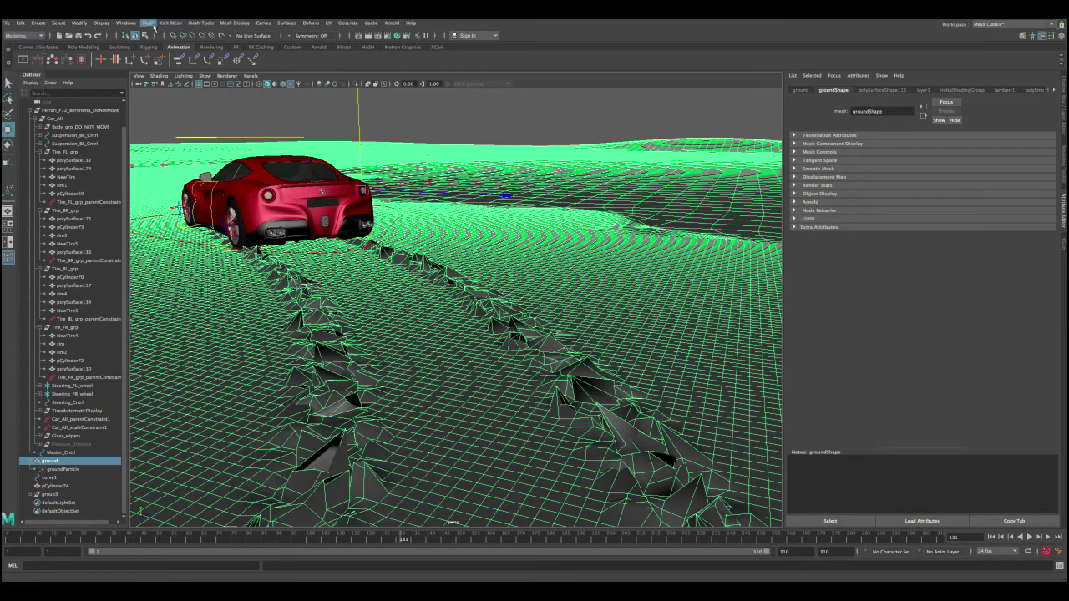
{"action": "left_click", "coordinate": [148, 23]}
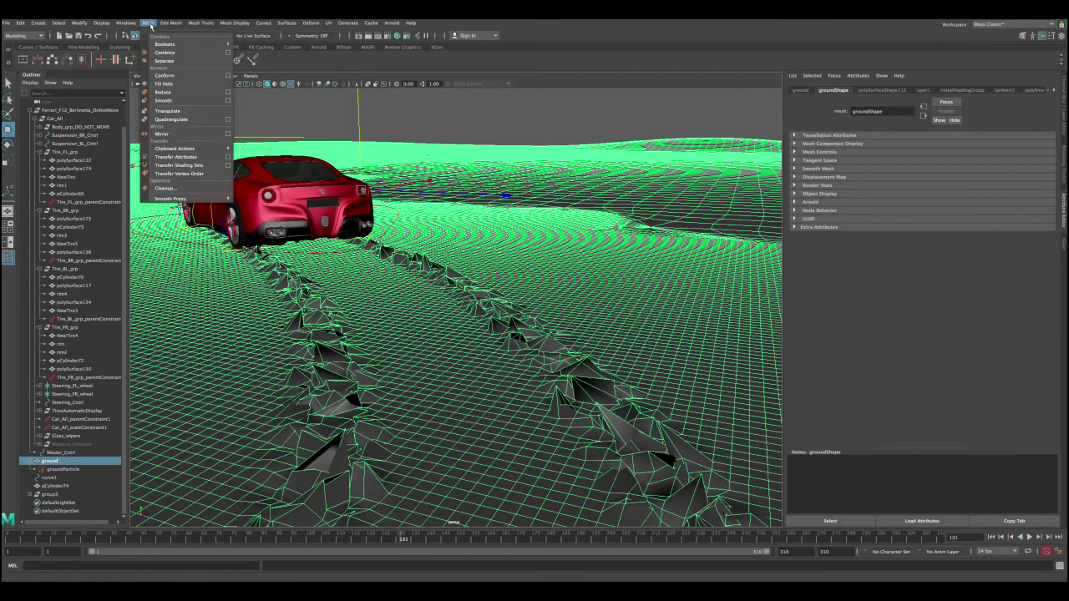
{"action": "left_click", "coordinate": [167, 100]}
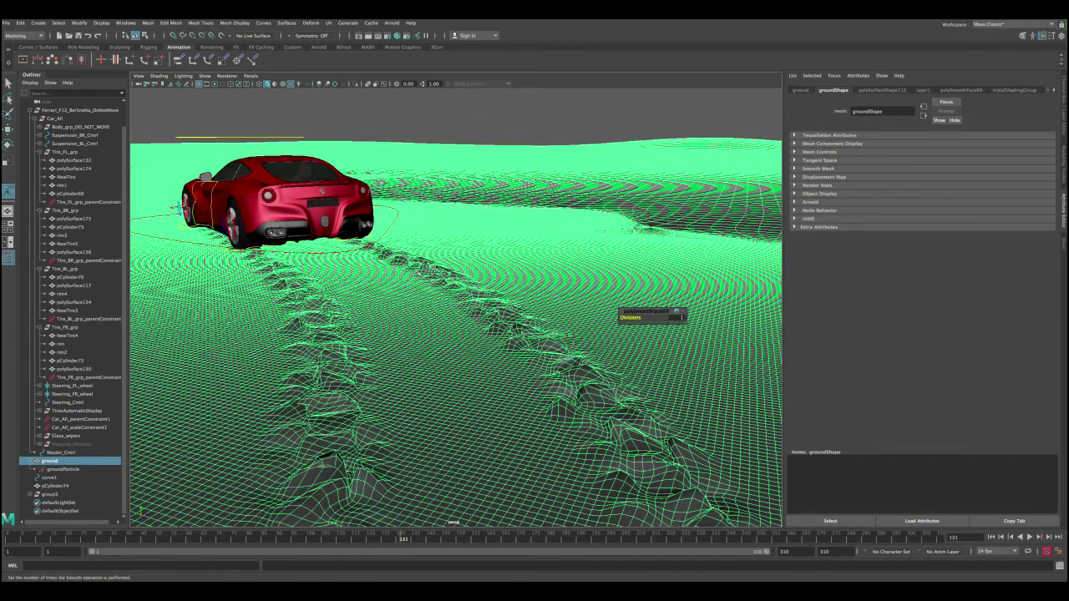
Clear the selection and examine the smoothed tire tracks along the whole curve and close behind the car.
{"action": "left_click", "coordinate": [447, 132]}
{"action": "right_click_drag", "start_coordinate": [483, 344], "coordinate": [345, 253], "text": "alt"}
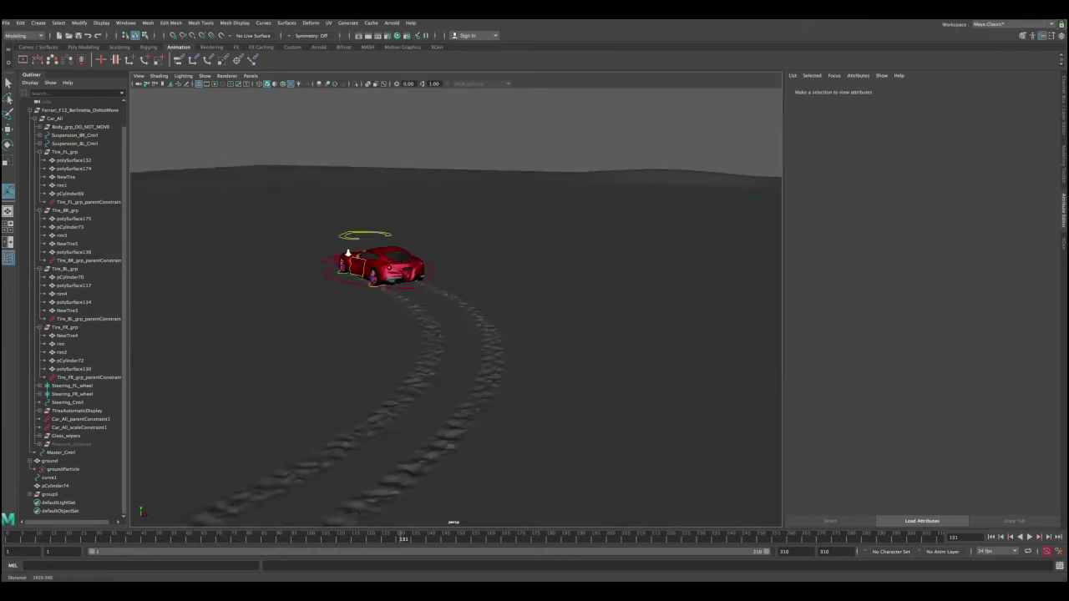
{"action": "left_click_drag", "start_coordinate": [345, 253], "coordinate": [535, 321], "text": "alt"}
{"action": "middle_click_drag", "start_coordinate": [543, 325], "coordinate": [489, 198], "text": "alt"}
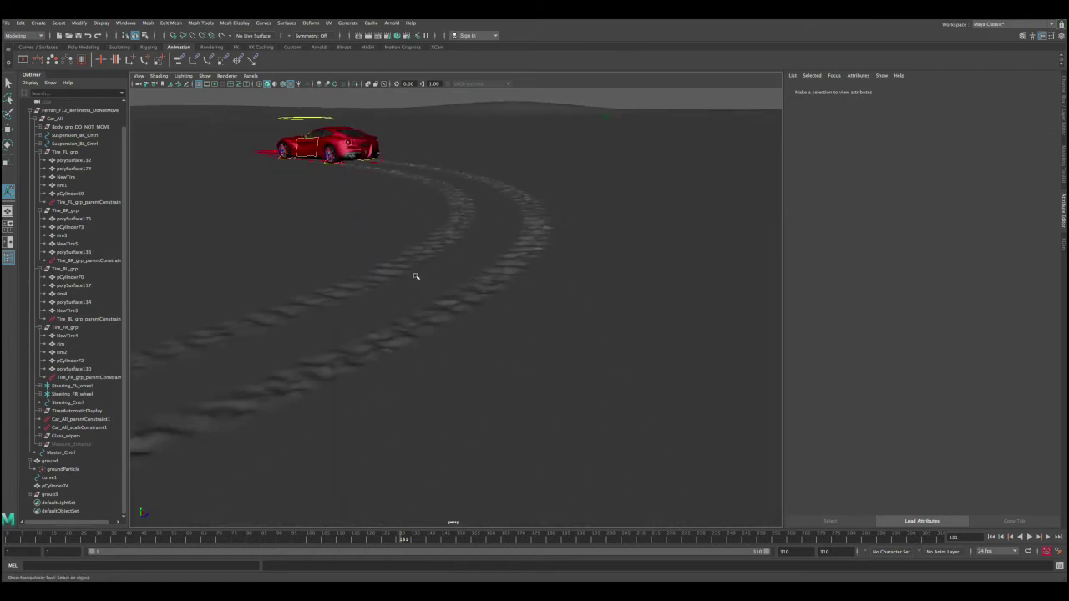
{"action": "right_click_drag", "start_coordinate": [416, 276], "coordinate": [279, 280], "text": "alt"}
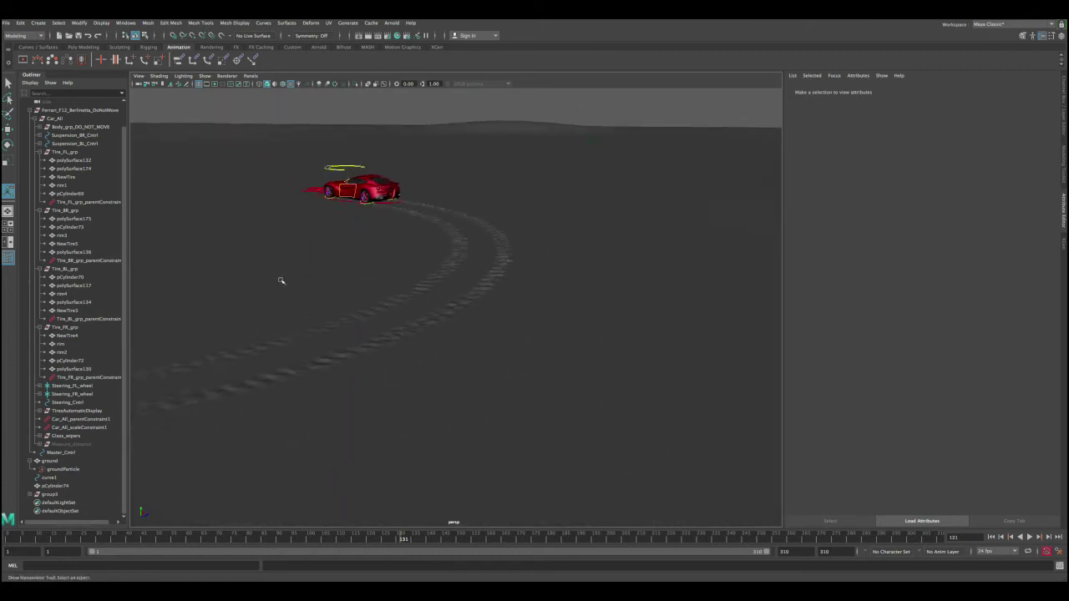
{"action": "left_click_drag", "start_coordinate": [279, 280], "coordinate": [220, 367], "text": "alt"}
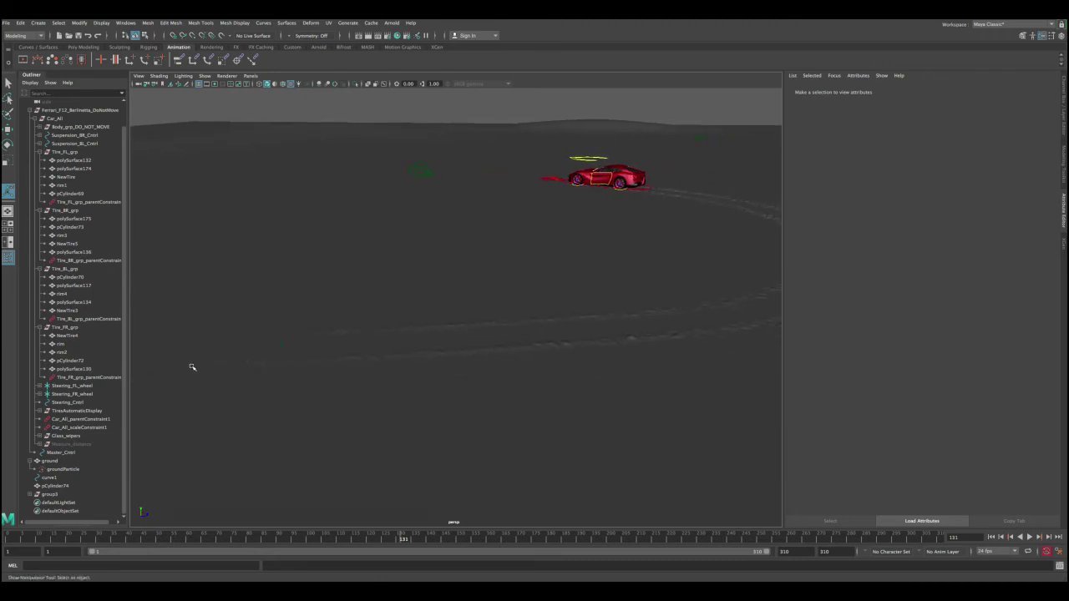
{"action": "left_click_drag", "start_coordinate": [563, 318], "coordinate": [501, 359], "text": "alt"}
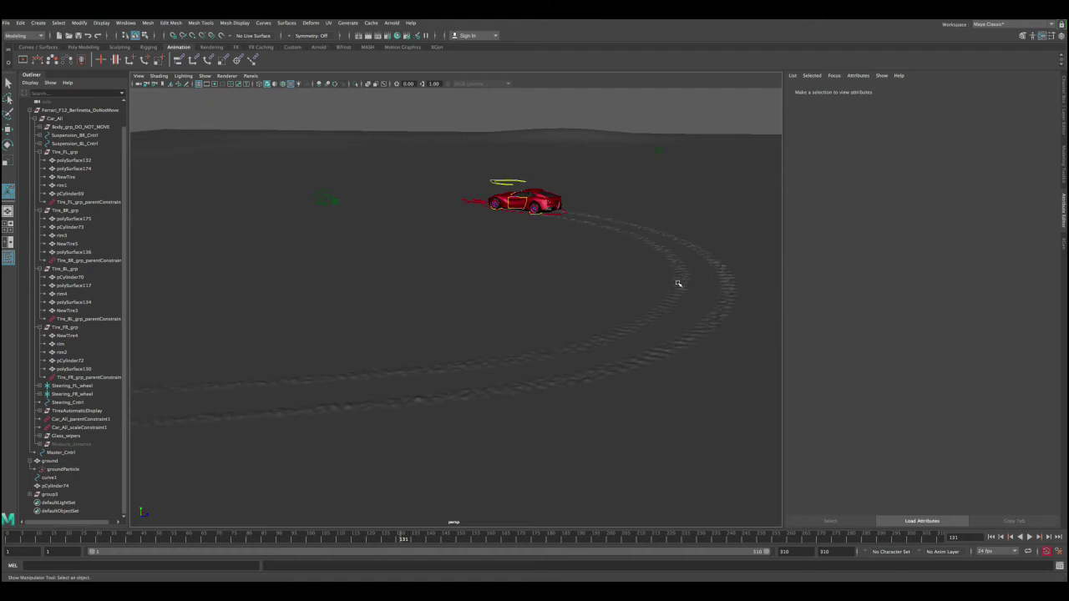
{"action": "left_click_drag", "start_coordinate": [571, 216], "coordinate": [554, 279], "text": "alt"}
{"action": "right_click_drag", "start_coordinate": [552, 268], "coordinate": [644, 408], "text": "alt"}
{"action": "middle_click_drag", "start_coordinate": [544, 311], "coordinate": [527, 362], "text": "alt"}
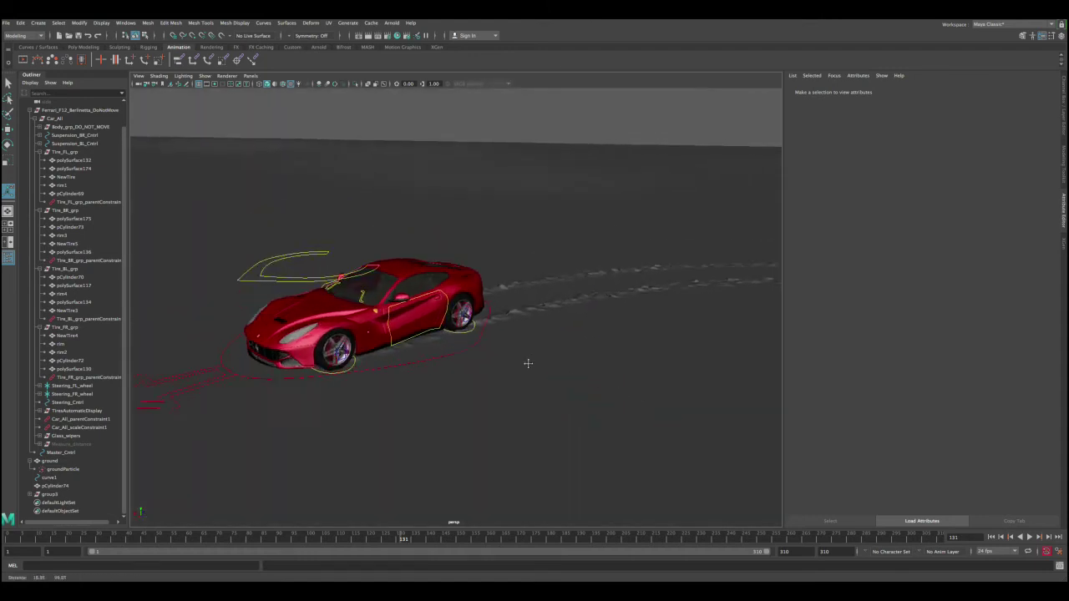
Set the ground's polySmoothFace Divisions to 0 and clear the selection.
{"action": "left_click", "coordinate": [520, 335]}
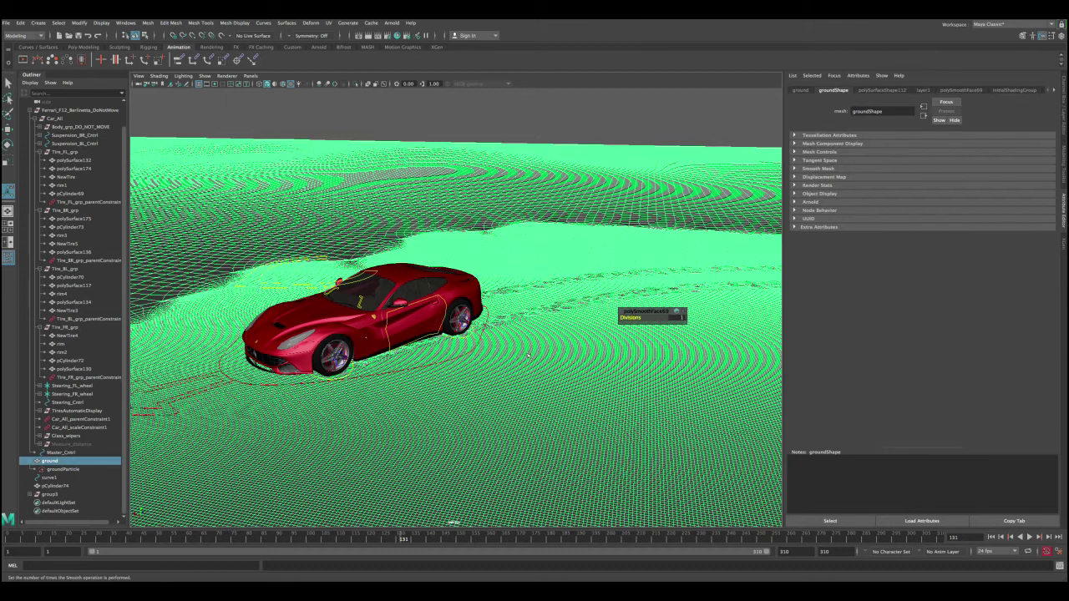
{"action": "key", "text": "ctrl+a"}
{"action": "left_click", "coordinate": [898, 193]}
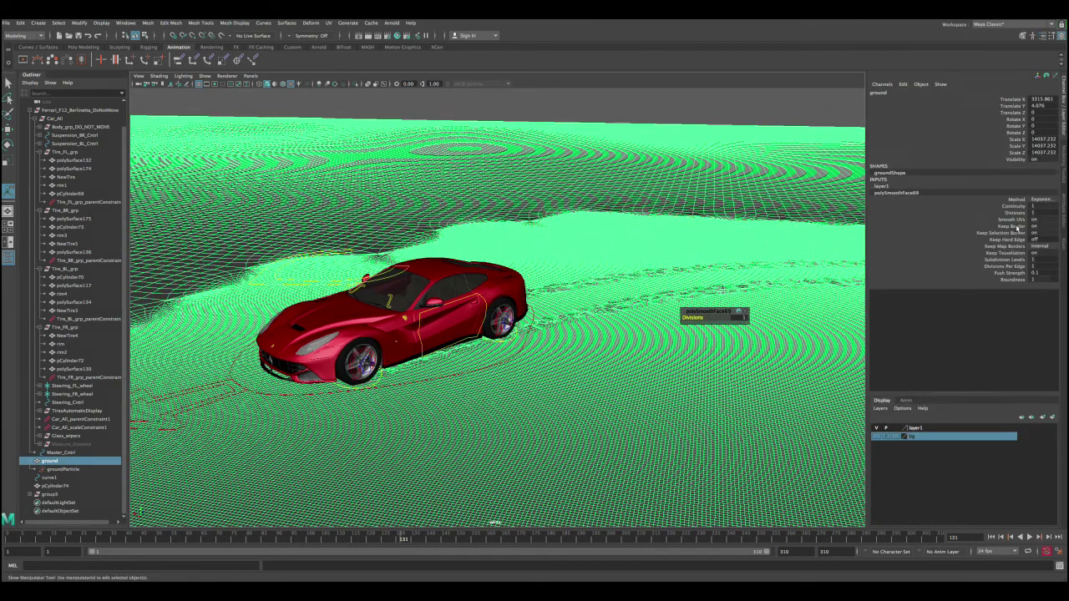
{"action": "double_click", "coordinate": [1042, 214]}
{"action": "key", "text": "Return"}
{"action": "left_click", "coordinate": [574, 107]}
Examine the unsmoothed ground and its wireframe around the car, including the boundary of the densely subdivided track area.
{"action": "right_click_drag", "start_coordinate": [494, 240], "coordinate": [433, 246], "text": "alt"}
{"action": "left_click_drag", "start_coordinate": [433, 247], "coordinate": [345, 290], "text": "alt"}
{"action": "middle_click_drag", "start_coordinate": [347, 288], "coordinate": [530, 260], "text": "alt"}
{"action": "left_click_drag", "start_coordinate": [530, 260], "coordinate": [336, 317], "text": "alt"}
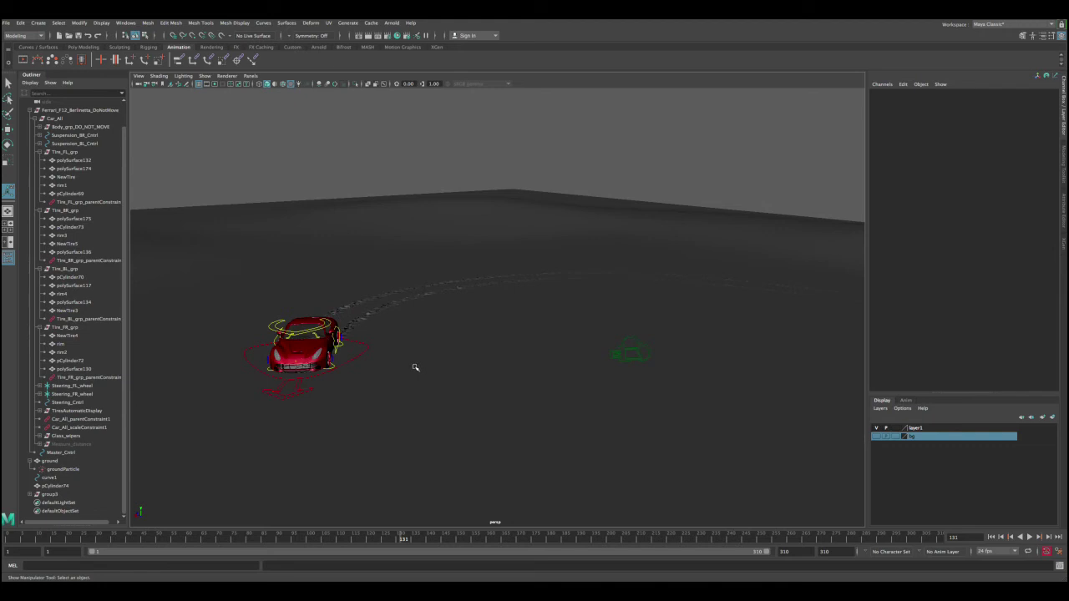
{"action": "left_click", "coordinate": [415, 368]}
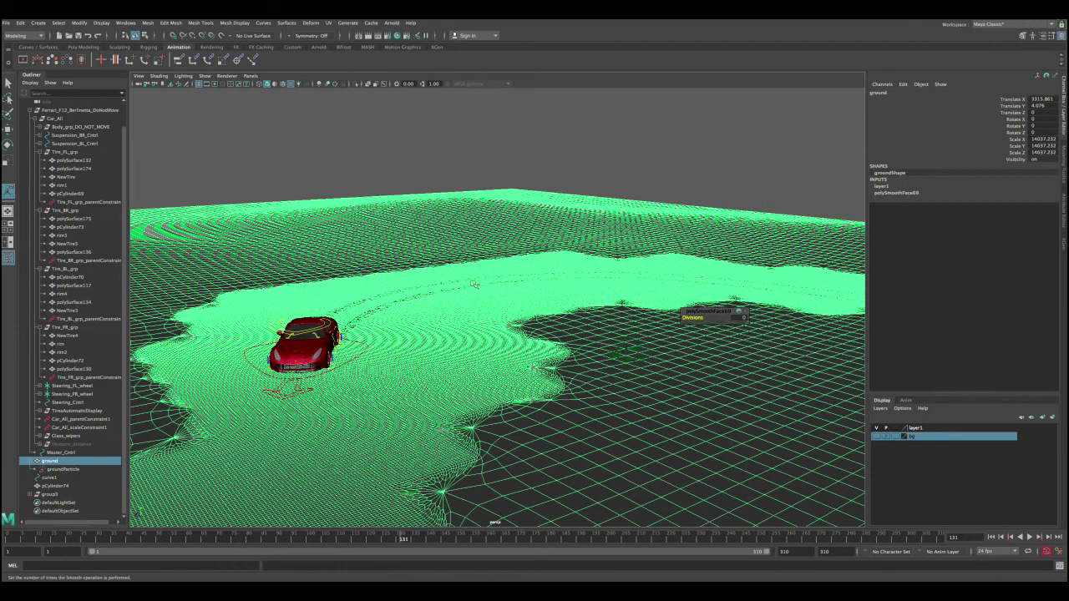
{"action": "left_click_drag", "start_coordinate": [377, 284], "coordinate": [419, 351], "text": "alt"}
{"action": "right_click_drag", "start_coordinate": [420, 351], "coordinate": [443, 359], "text": "alt"}
{"action": "middle_click_drag", "start_coordinate": [330, 309], "coordinate": [483, 307], "text": "alt"}
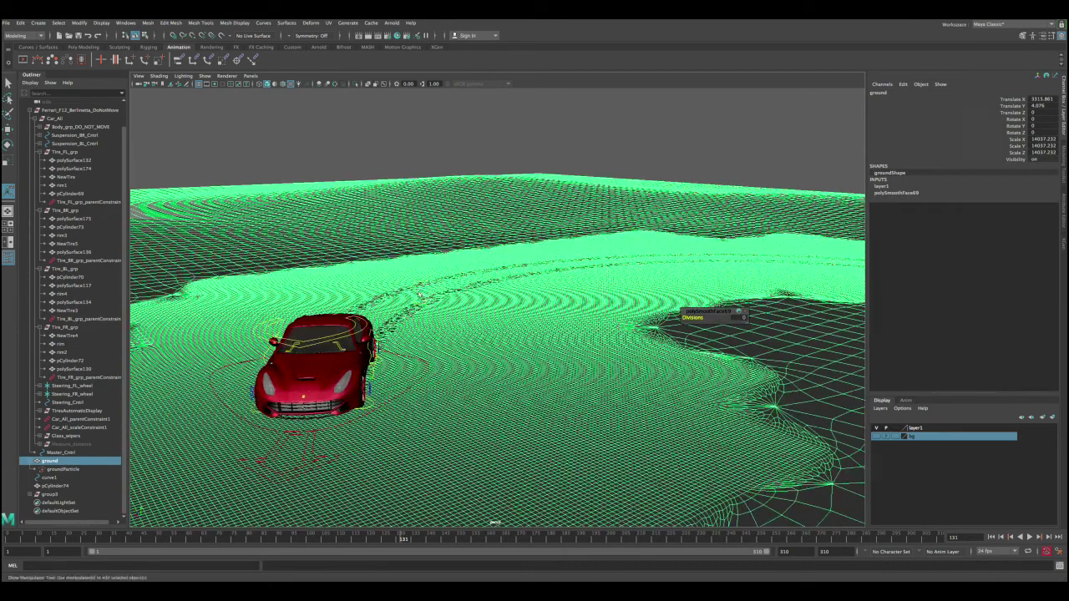
{"action": "right_click_drag", "start_coordinate": [376, 294], "coordinate": [410, 316], "text": "alt"}
{"action": "left_click_drag", "start_coordinate": [404, 304], "coordinate": [406, 314], "text": "alt"}
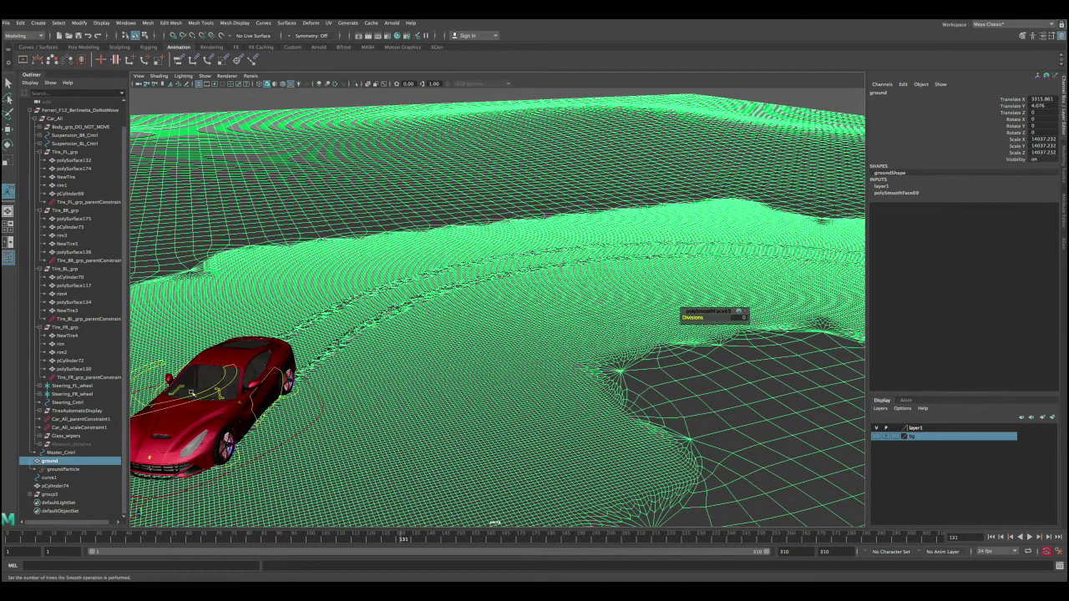
Select groundParticle and review the attributes of its particle shape and its geoConnector nodes, including geoConnector1 and geoConnector4.
{"action": "left_click", "coordinate": [88, 470]}
{"action": "key", "text": "ctrl+a"}
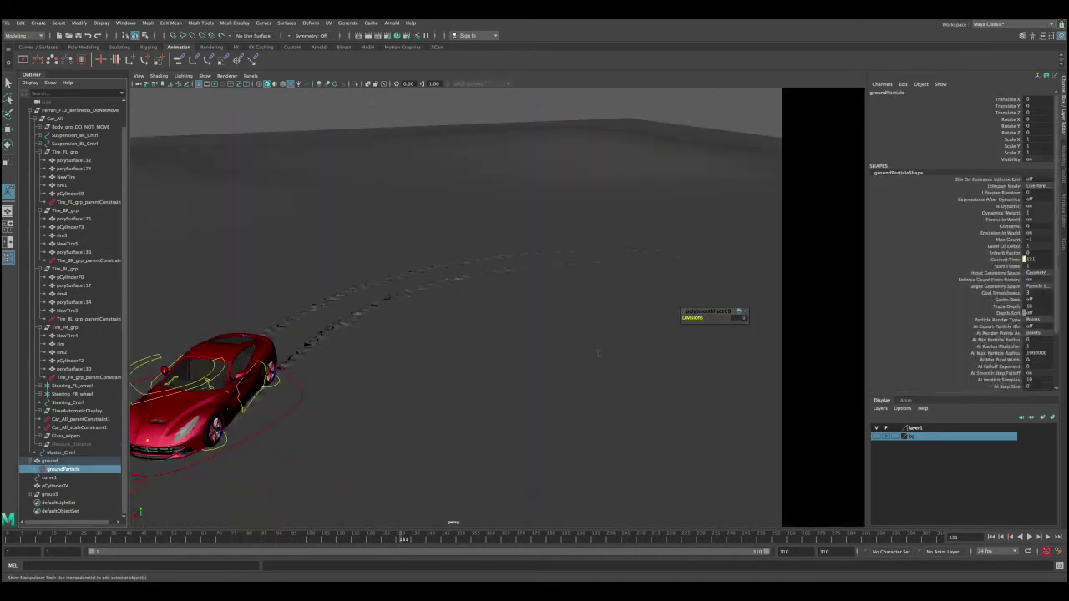
{"action": "left_click", "coordinate": [890, 90]}
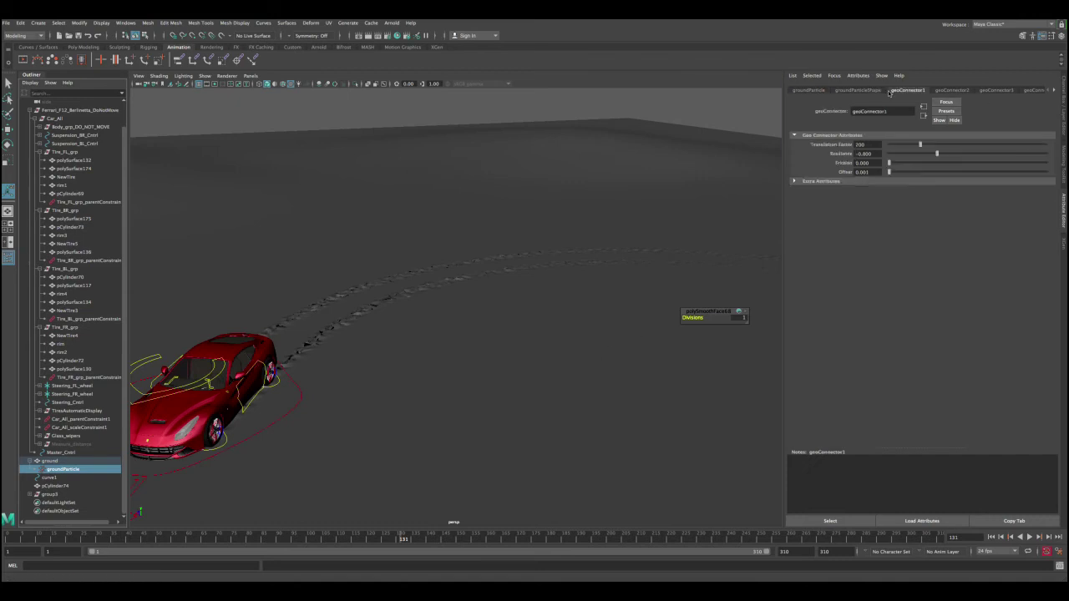
{"action": "left_click_drag", "start_coordinate": [433, 324], "coordinate": [542, 278], "text": "alt"}
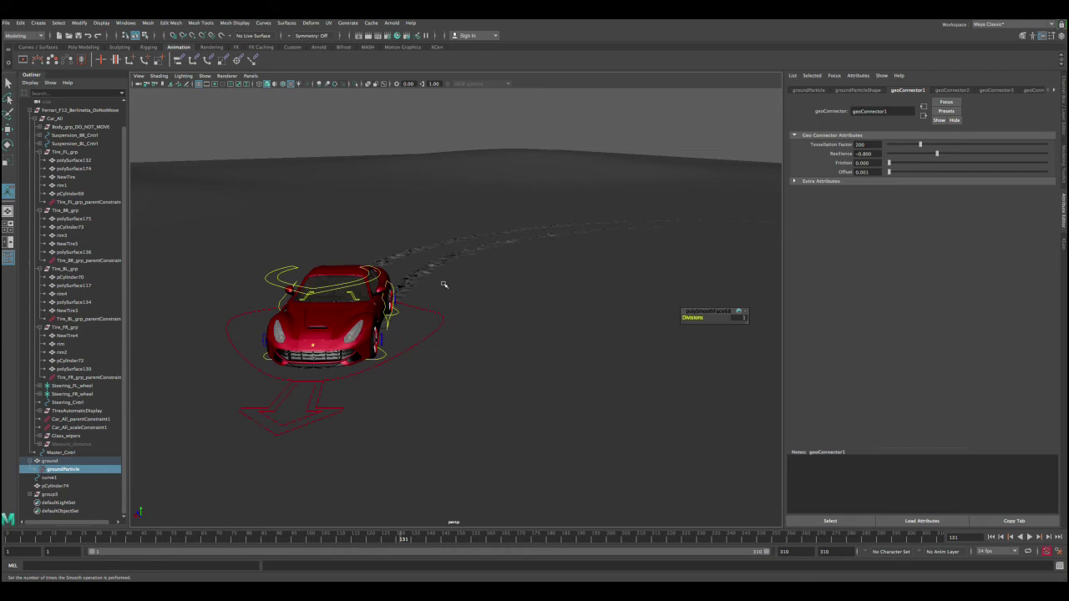
{"action": "left_click", "coordinate": [858, 91]}
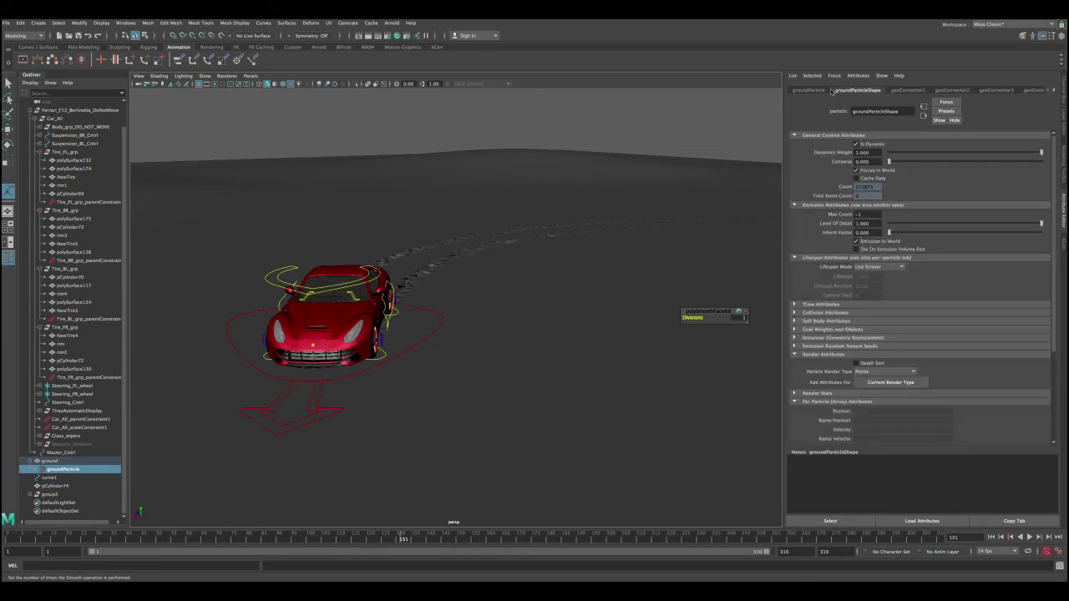
{"action": "left_click", "coordinate": [817, 90]}
{"action": "left_click", "coordinate": [858, 90]}
{"action": "left_click", "coordinate": [338, 345]}
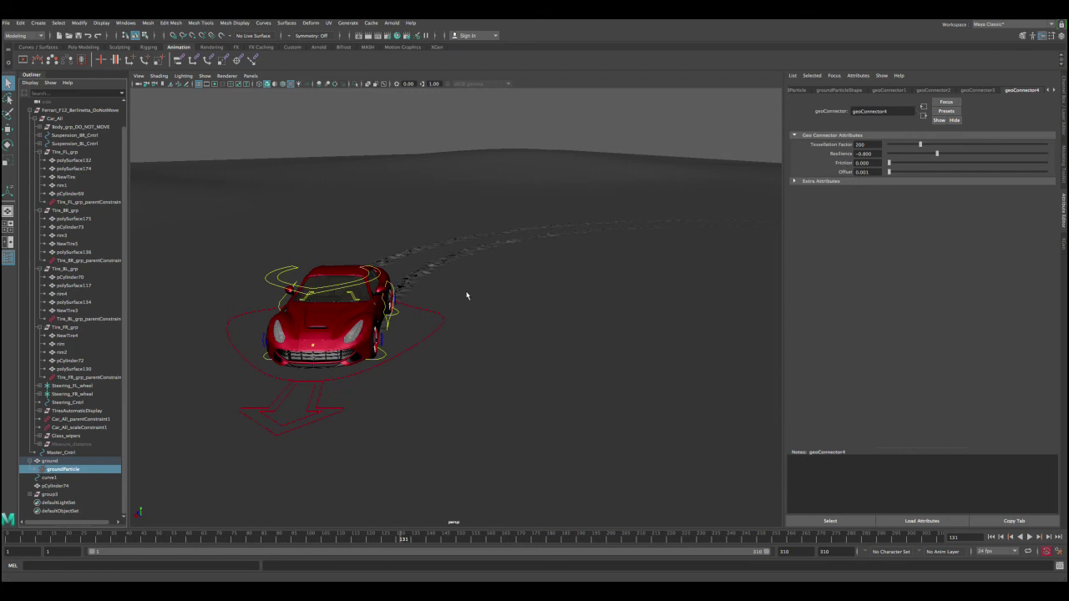
Examine the curved tire tracks behind the car from its other side and from farther away.
{"action": "left_click_drag", "start_coordinate": [462, 269], "coordinate": [438, 239], "text": "alt"}
{"action": "left_click_drag", "start_coordinate": [360, 220], "coordinate": [421, 225], "text": "alt"}
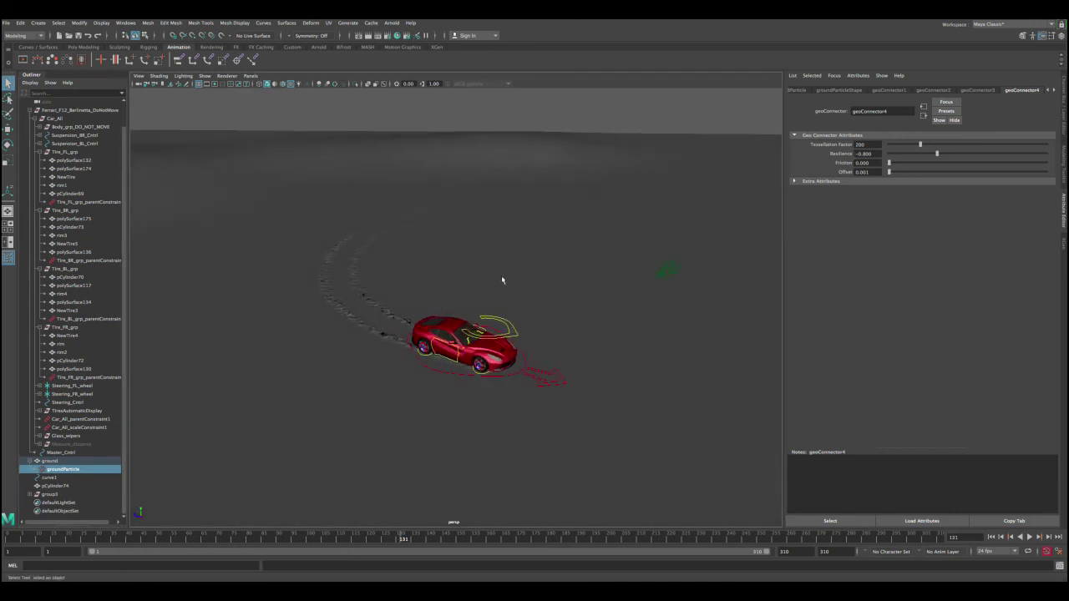
{"action": "right_click_drag", "start_coordinate": [502, 280], "coordinate": [506, 295], "text": "alt"}
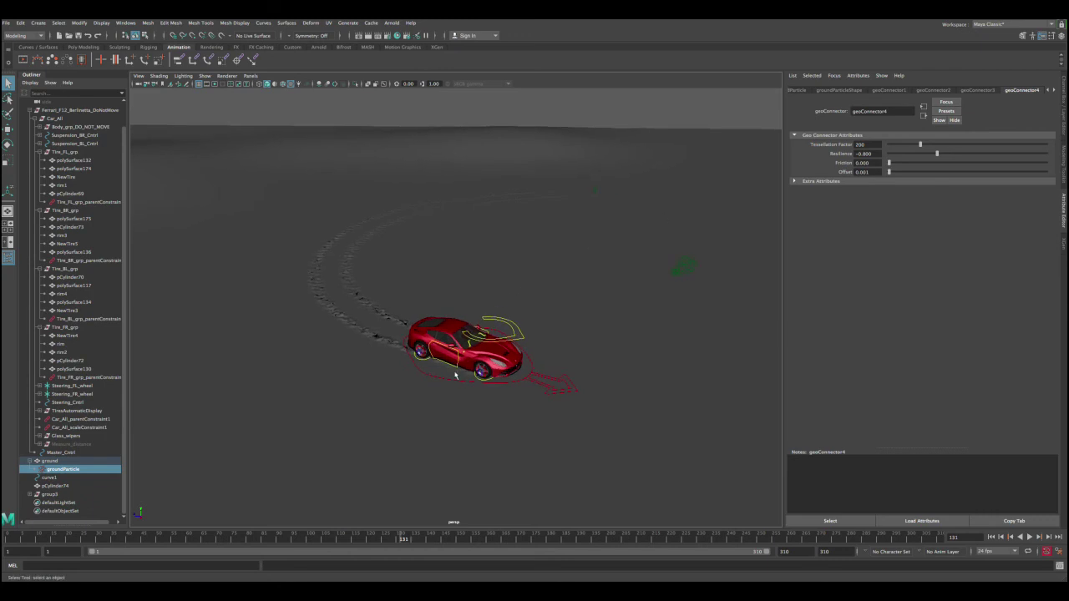